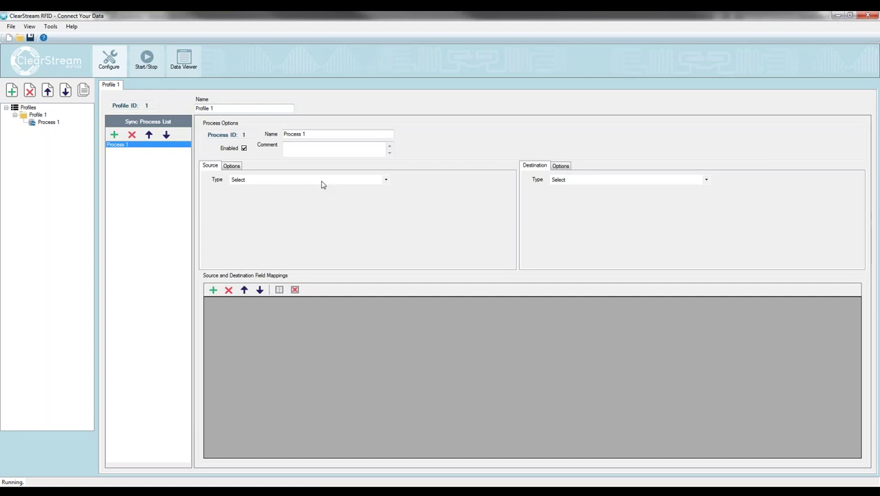
# - Open an enlarged Virtual Site Survey and draw a rectangular floor space about 35 by 25 grid units
pyautogui.click(50, 26)
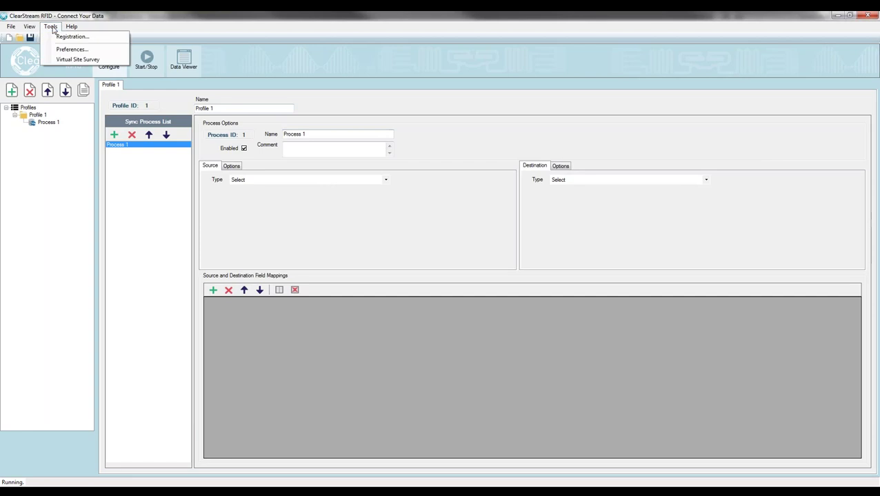
pyautogui.click(69, 59)
pyautogui.moveTo(231, 129); pyautogui.dragTo(167, 48)
pyautogui.moveTo(433, 317); pyautogui.dragTo(700, 418)
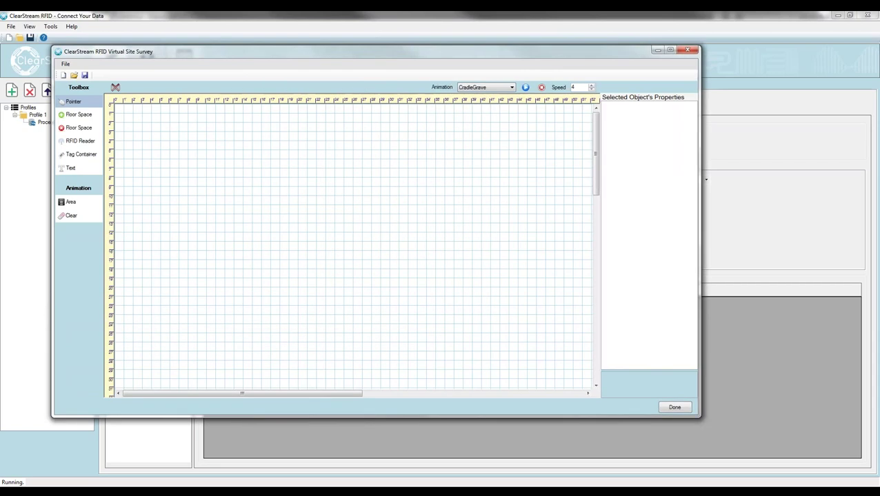
pyautogui.click(76, 114)
pyautogui.moveTo(130, 120); pyautogui.dragTo(445, 341)
# - Place an RFID reader in the floor space and add an antenna to its right with the read zone aimed down-left
pyautogui.click(80, 140)
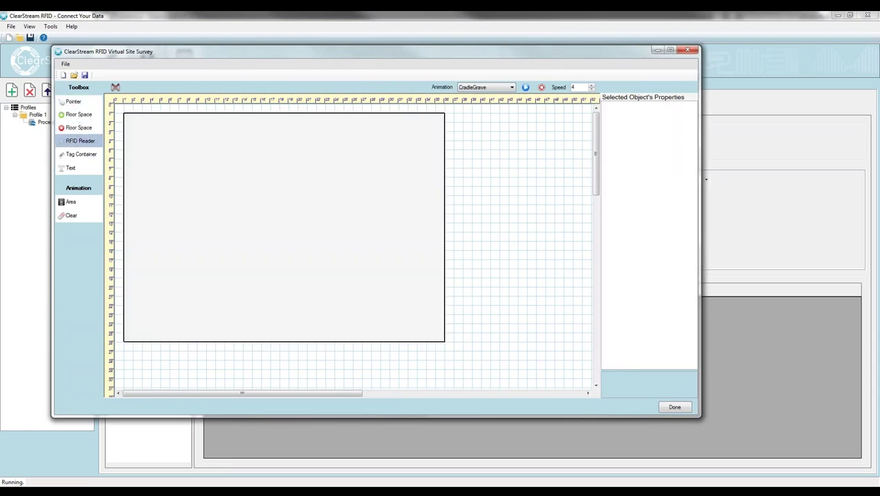
pyautogui.click(242, 204)
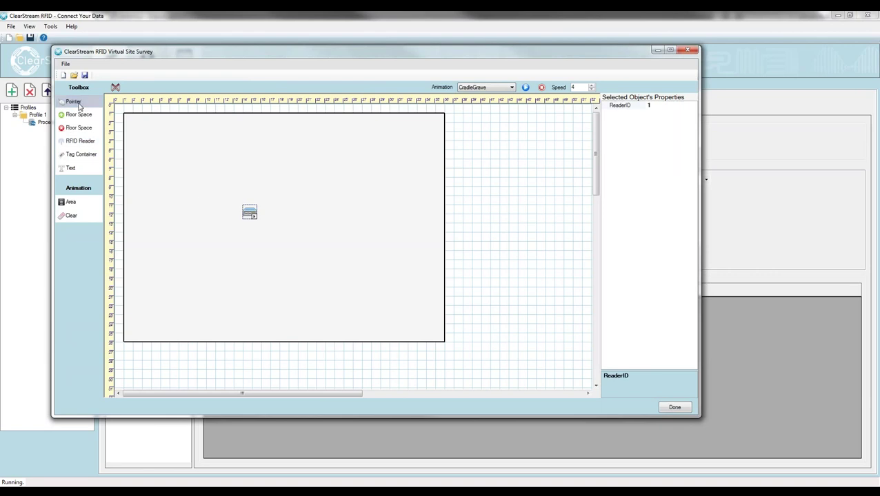
pyautogui.rightClick(260, 224)
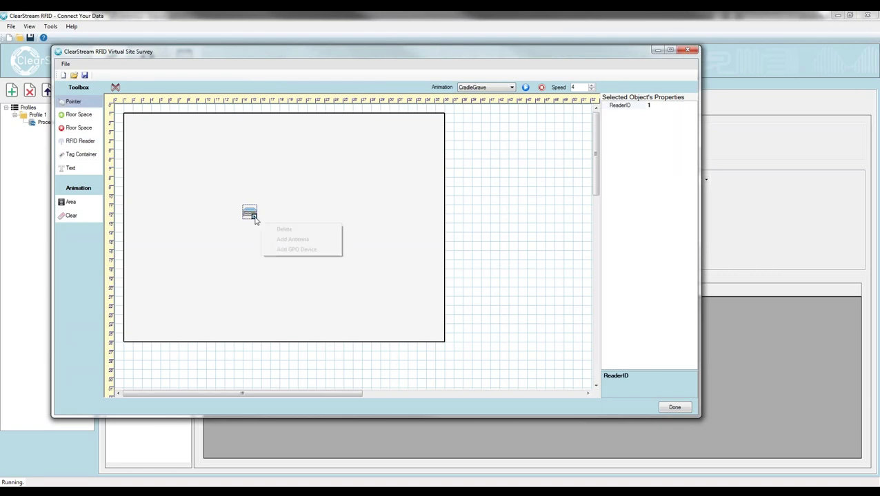
pyautogui.click(292, 239)
pyautogui.moveTo(268, 199); pyautogui.dragTo(319, 195)
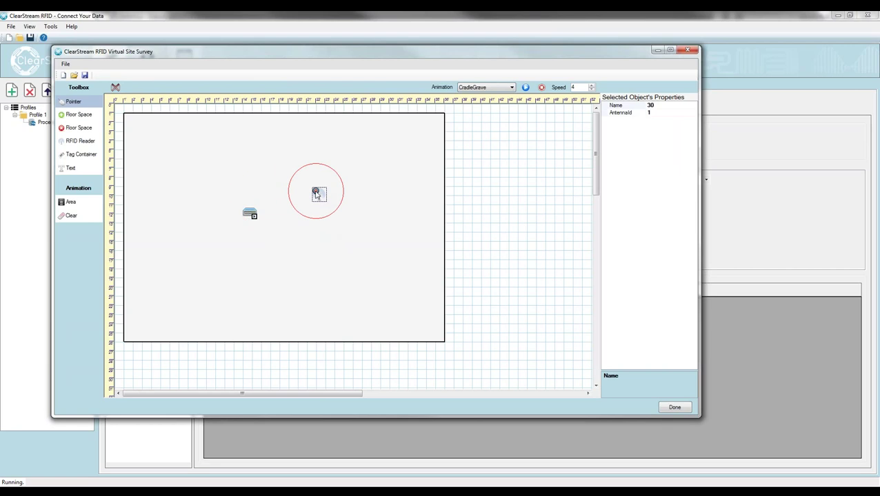
pyautogui.moveTo(295, 260); pyautogui.dragTo(295, 253)
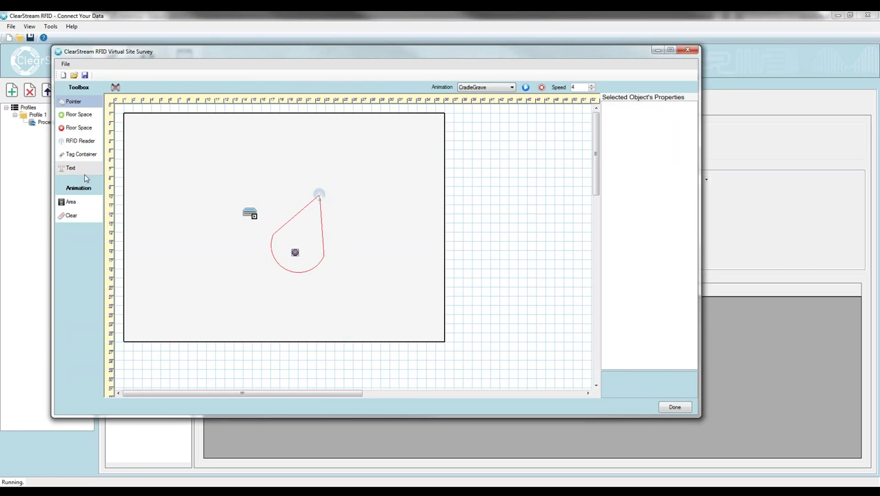
# - Add a tag container left of the antenna's read zone, moving the reader just above the antenna and angling the zone toward the box
pyautogui.click(79, 155)
pyautogui.click(183, 249)
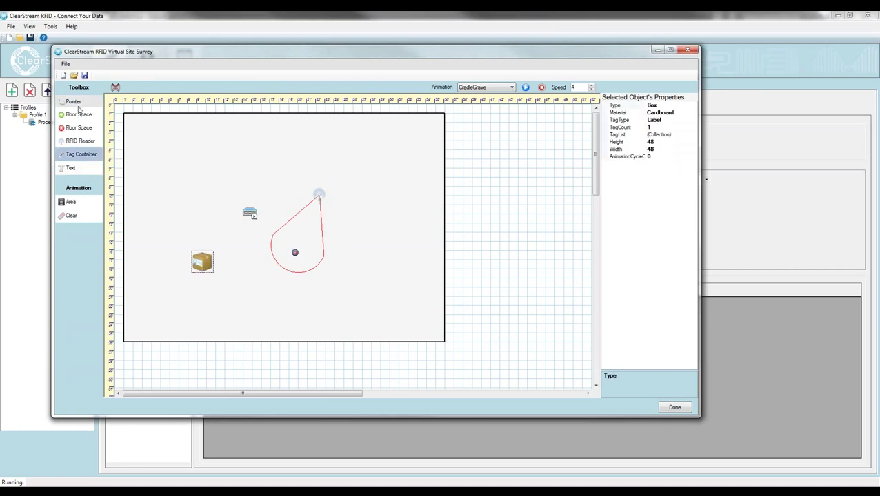
pyautogui.moveTo(250, 214); pyautogui.dragTo(295, 179)
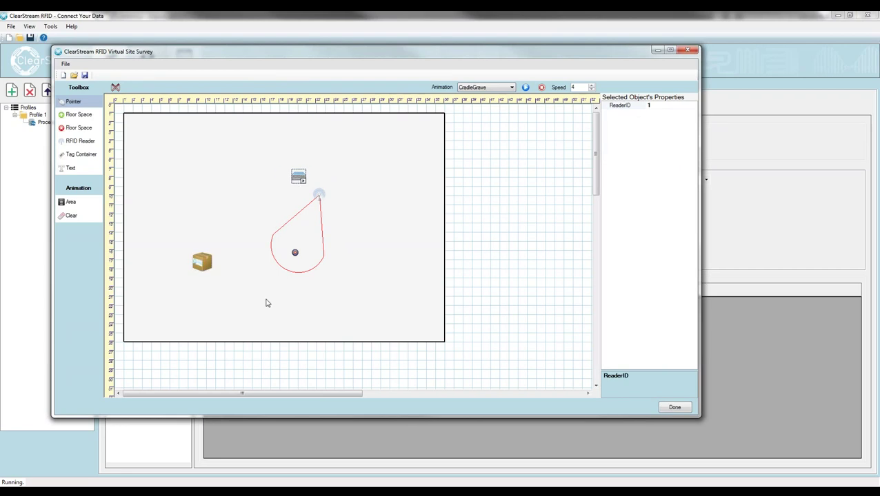
pyautogui.click(319, 196)
pyautogui.moveTo(295, 260); pyautogui.dragTo(279, 253)
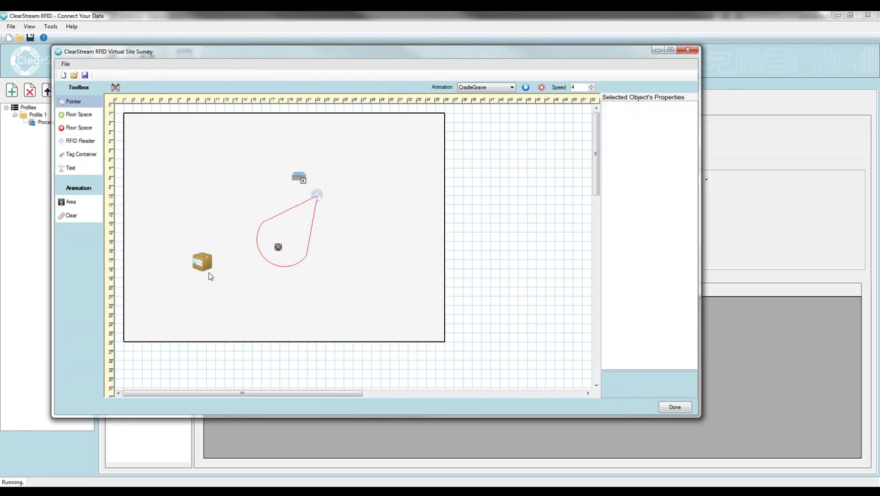
pyautogui.moveTo(204, 267); pyautogui.dragTo(199, 237)
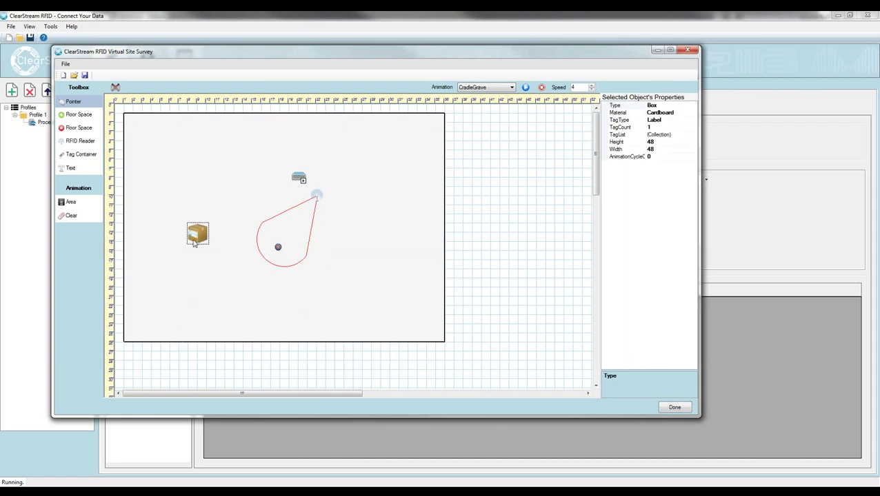
pyautogui.moveTo(196, 242); pyautogui.dragTo(227, 247)
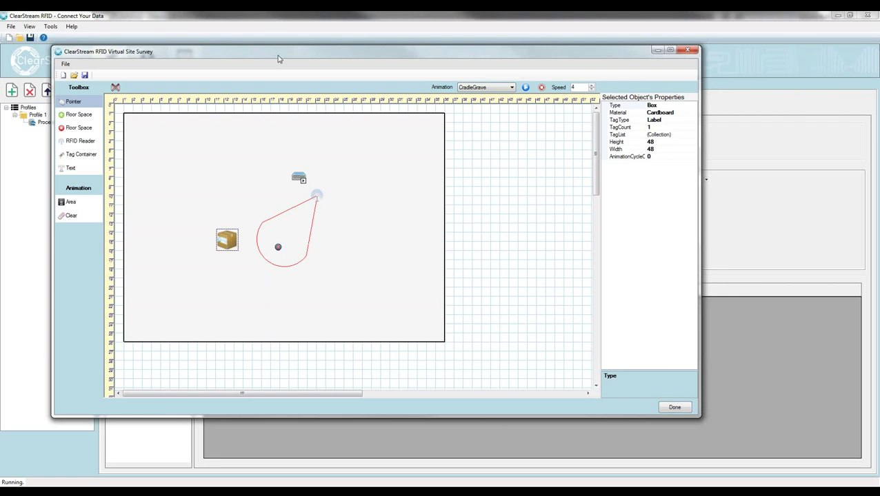
# - Move the site survey window out of the way and set Process 1's source type to RFID
pyautogui.moveTo(277, 53); pyautogui.dragTo(879, 64)
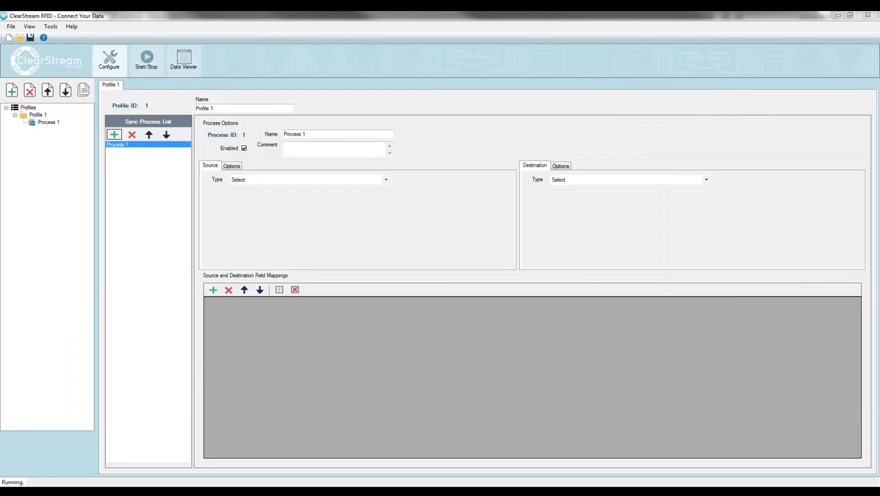
pyautogui.click(387, 180)
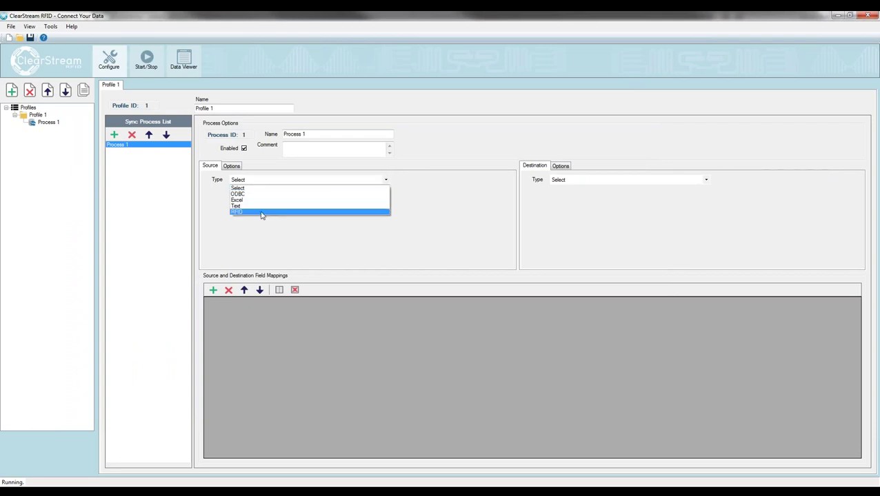
pyautogui.click(262, 212)
# - Set the destination to ODBC with the ClearStream RFID Sample - System datasource and the RFID Tag List table
pyautogui.click(626, 182)
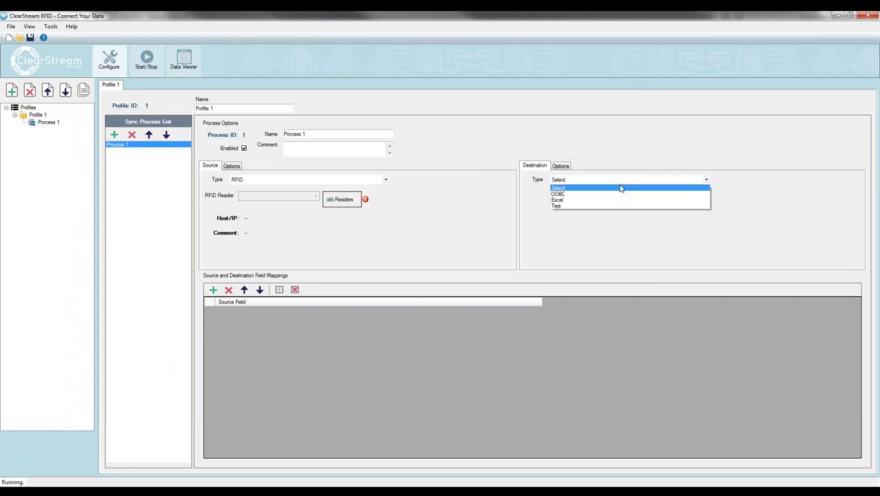
pyautogui.click(575, 199)
pyautogui.click(615, 198)
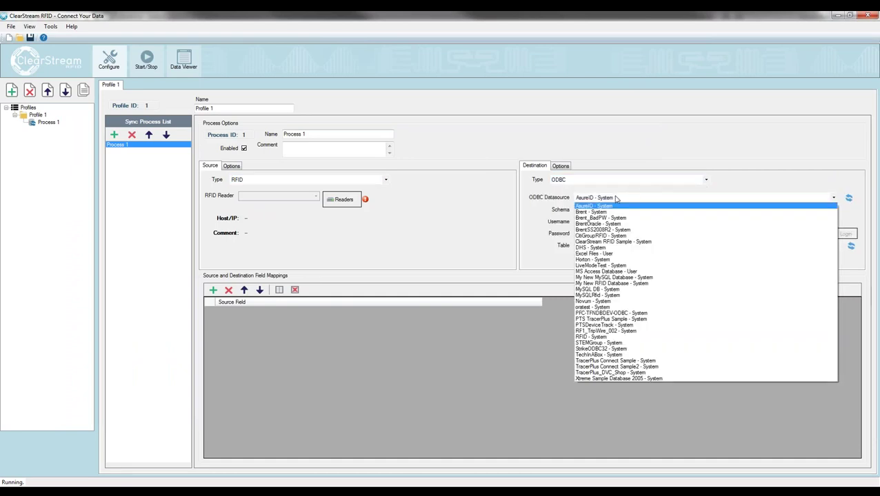
pyautogui.click(619, 243)
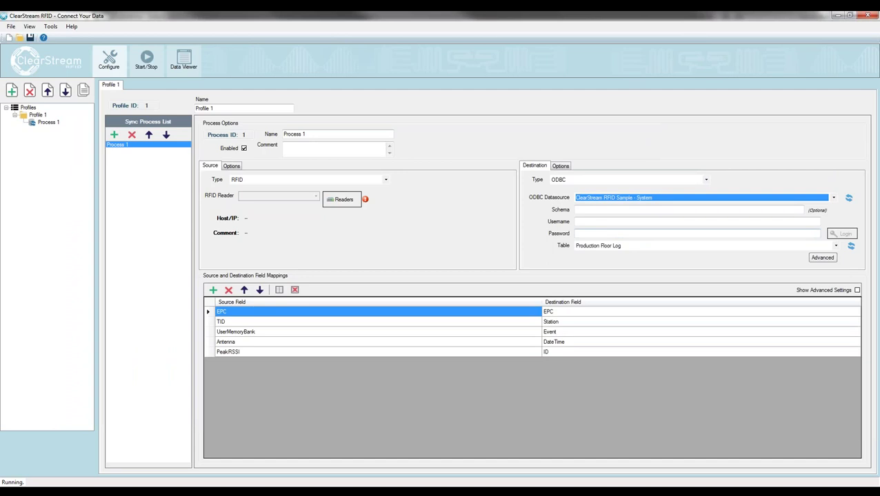
pyautogui.click(613, 246)
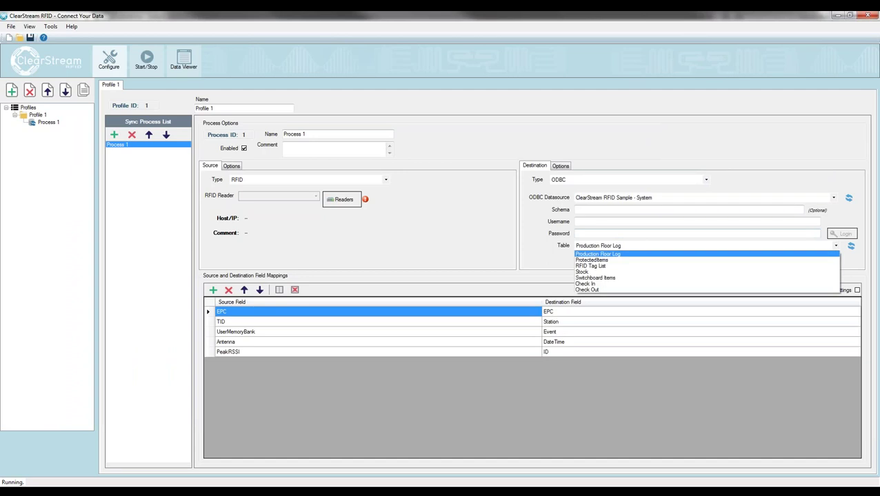
pyautogui.click(601, 266)
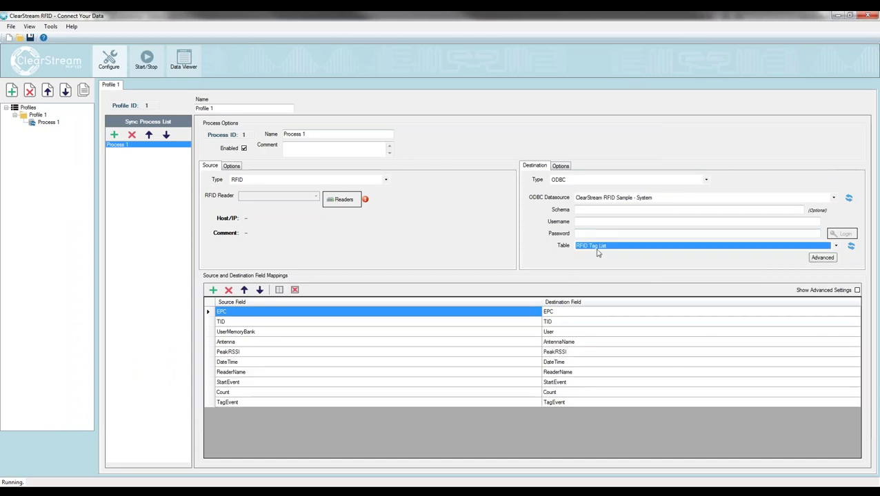
# - Add an Emulated fixed RFID reader for the source and give it one antenna, keeping the default scanning settings
pyautogui.click(341, 199)
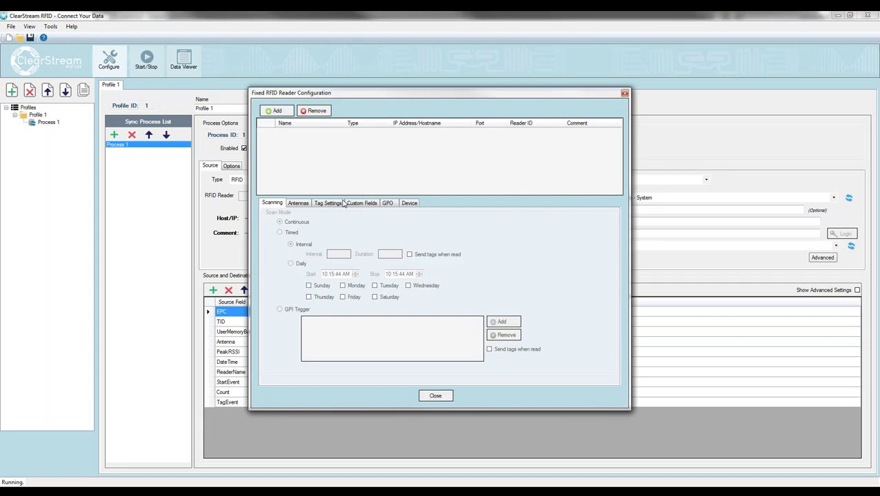
pyautogui.click(277, 111)
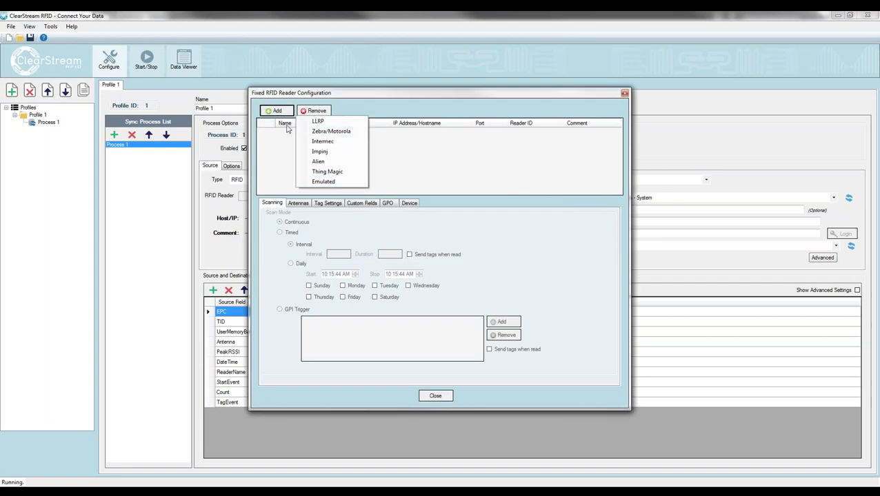
pyautogui.click(324, 181)
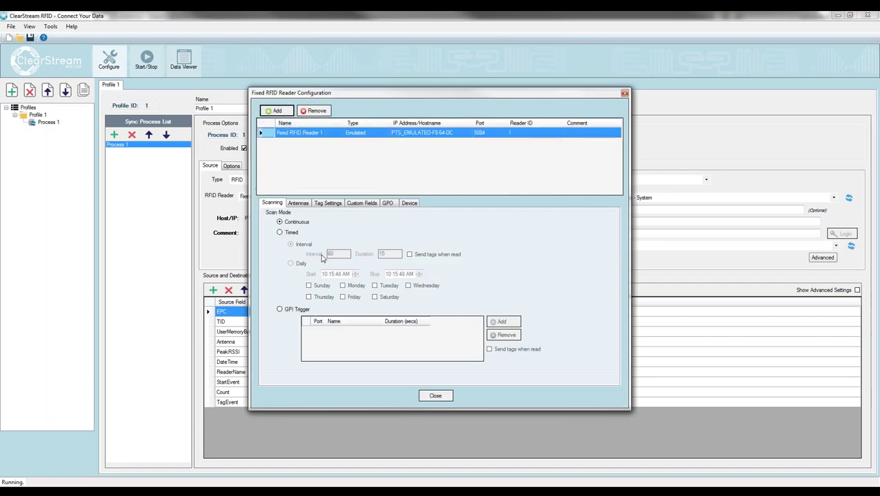
pyautogui.click(302, 205)
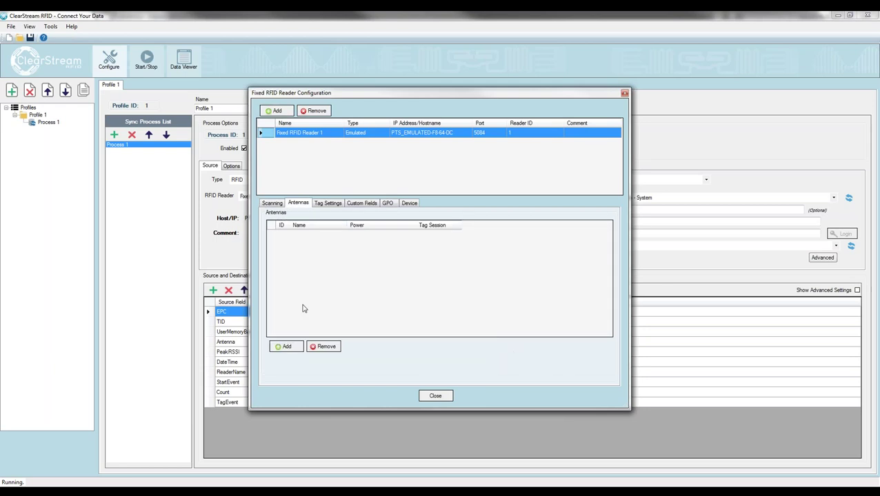
pyautogui.click(286, 347)
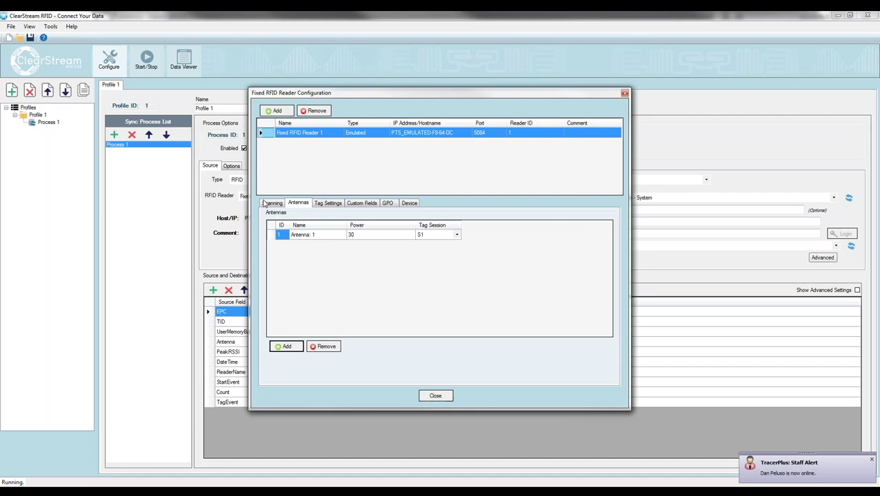
pyautogui.click(266, 203)
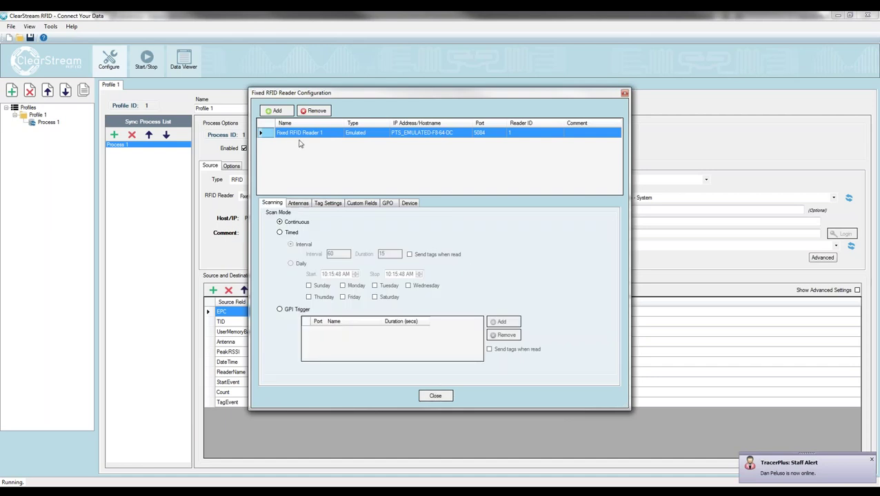
pyautogui.click(435, 396)
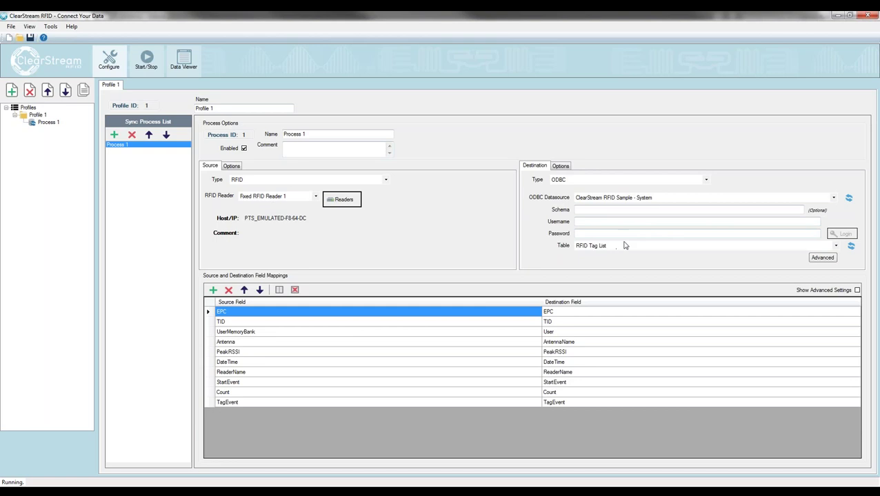
# - Save the project as 2017Webinar
pyautogui.click(30, 37)
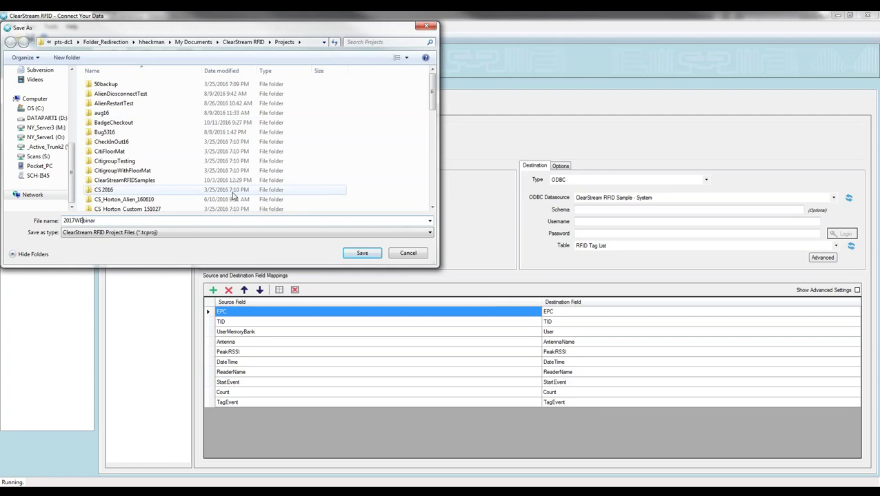
pyautogui.click(359, 255)
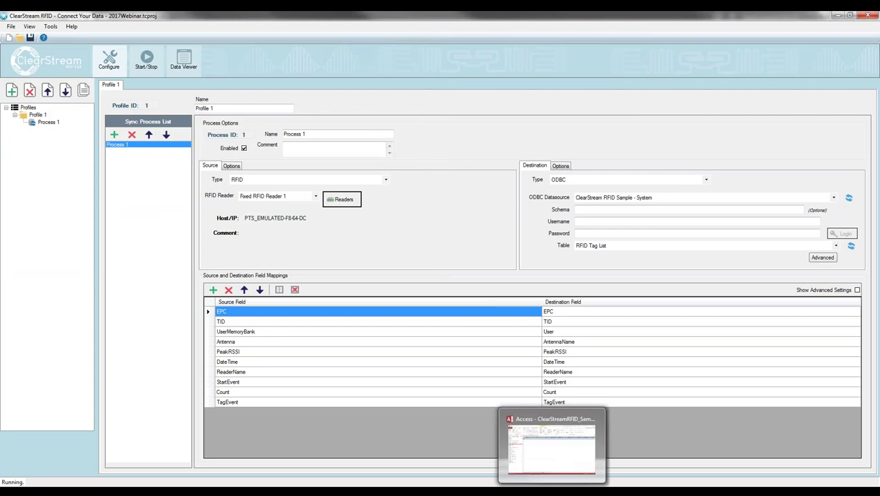
# - Switch to the Access sample database, refresh the RFID Tag List table, and move its window out of the way
pyautogui.click(550, 445)
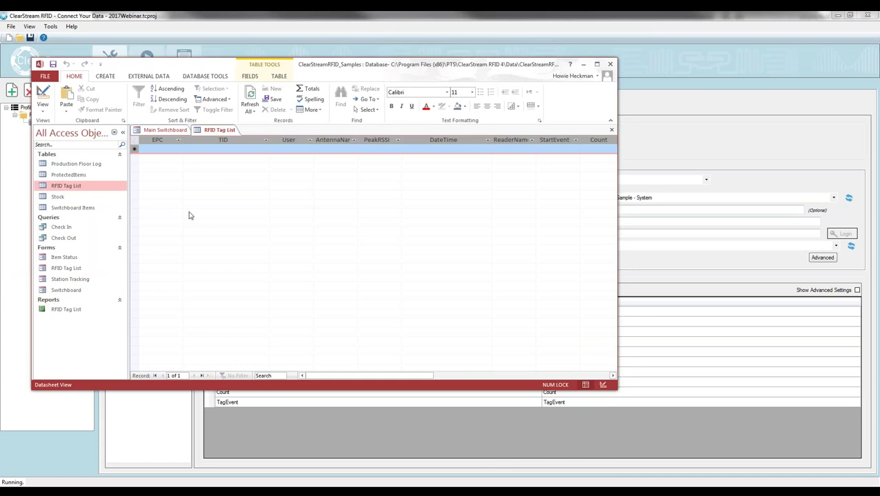
pyautogui.click(250, 94)
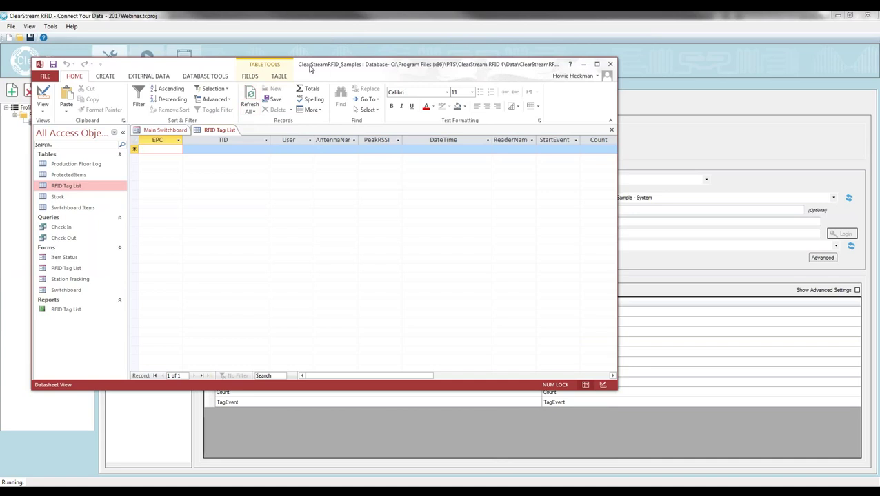
pyautogui.moveTo(311, 69); pyautogui.dragTo(879, 52)
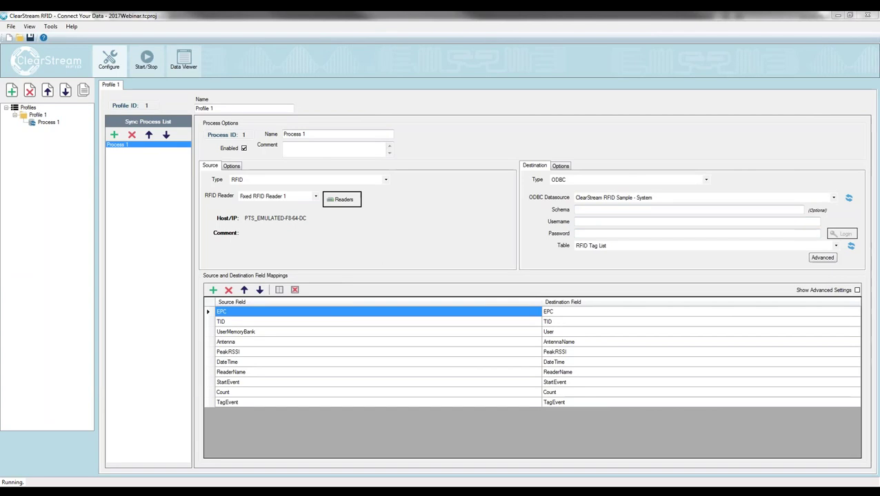
# - Start the selected Fixed RFID Reader 1 and bring the Virtual Site Survey window back into view
pyautogui.click(144, 61)
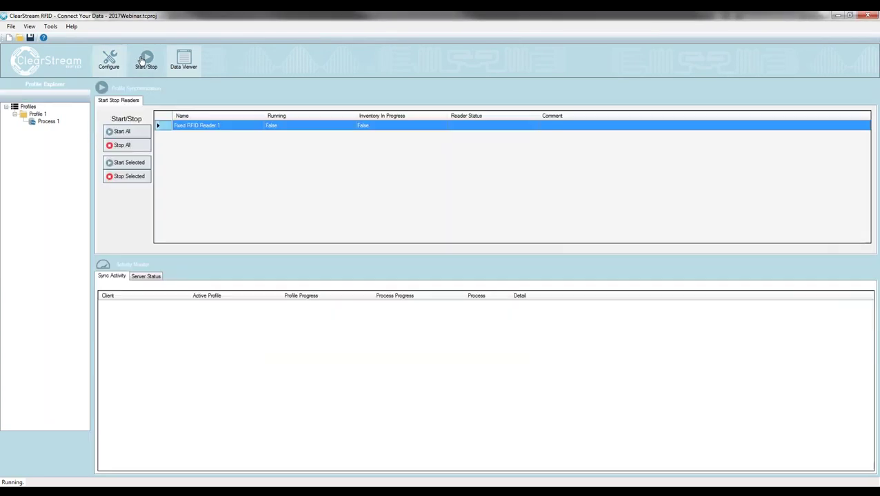
pyautogui.moveTo(879, 61)
pyautogui.mouseDown()
pyautogui.moveTo(404, 61)
pyautogui.moveTo(879, 60)
pyautogui.mouseUp()
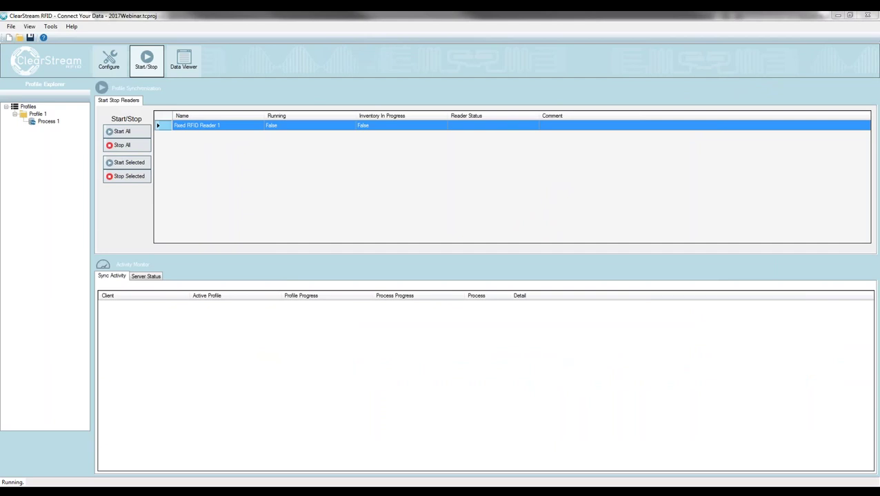
pyautogui.moveTo(743, 79); pyautogui.dragTo(406, 68)
pyautogui.click(137, 168)
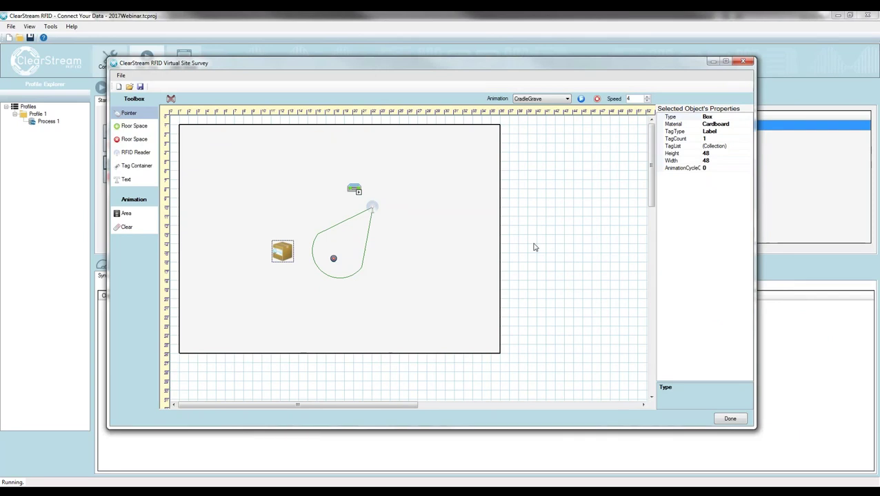
# - Switch to the Access database and place its window beside the floor plan of the site survey
pyautogui.hotkey('alt', 'Tab')
pyautogui.moveTo(425, 83); pyautogui.dragTo(640, 83)
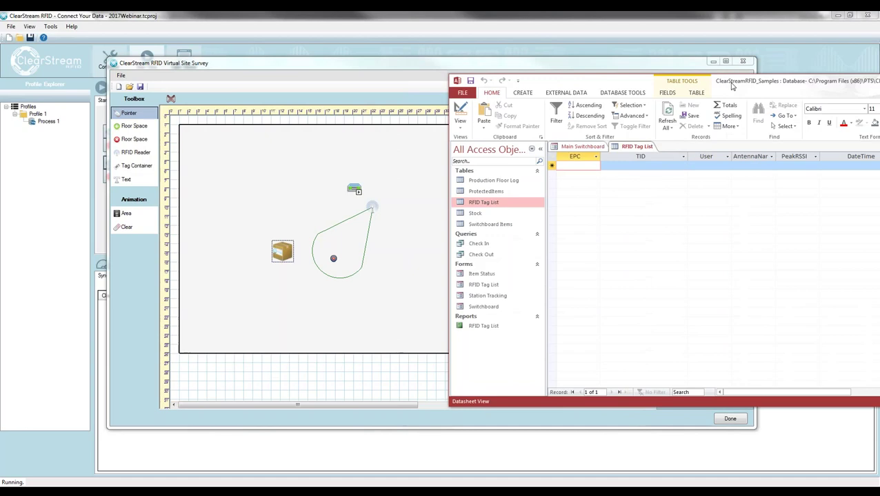
# - Switch back to the Virtual Site Survey and move the cardboard box into the antenna's read zone
pyautogui.hotkey('alt', 'Tab')
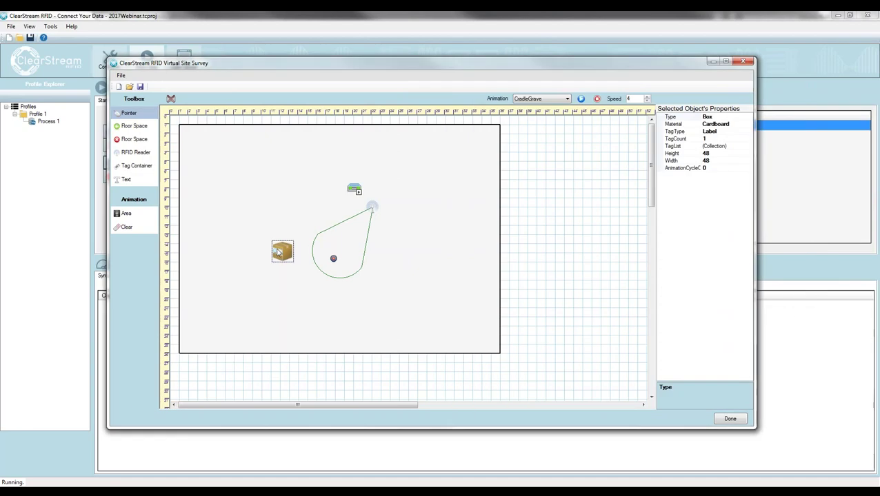
pyautogui.moveTo(280, 253); pyautogui.dragTo(327, 254)
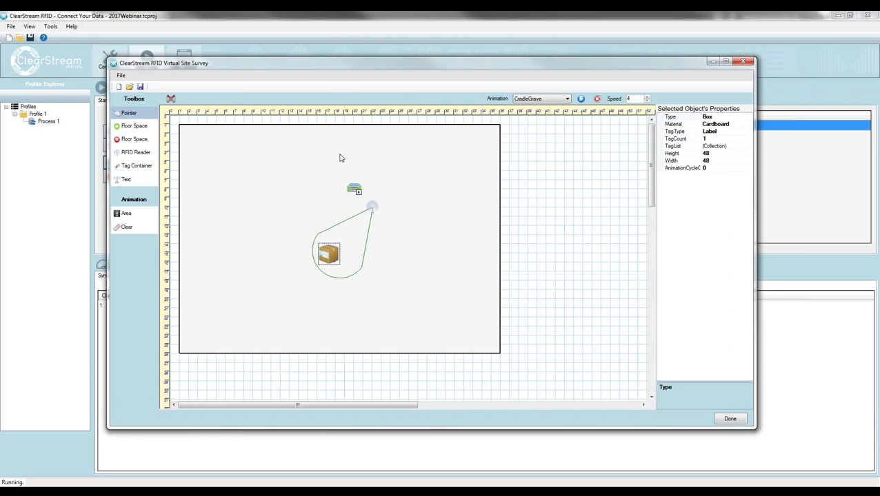
# - Move the Virtual Site Survey window out of the way and stop the selected Fixed RFID Reader 1
pyautogui.moveTo(561, 65); pyautogui.dragTo(879, 82)
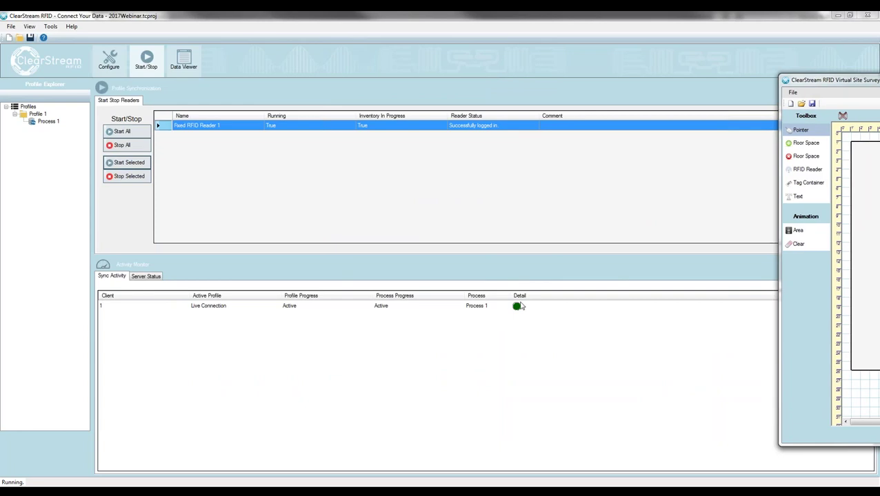
pyautogui.moveTo(879, 81); pyautogui.dragTo(145, 58)
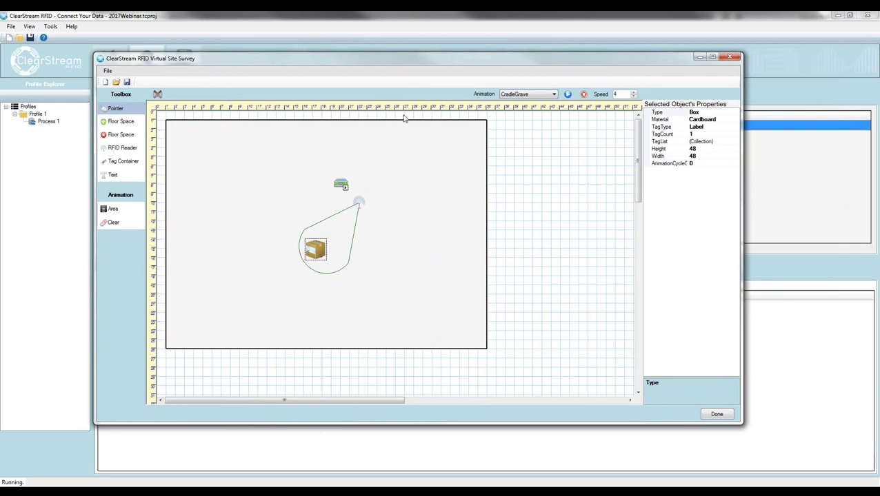
pyautogui.moveTo(182, 58); pyautogui.dragTo(879, 70)
pyautogui.click(131, 176)
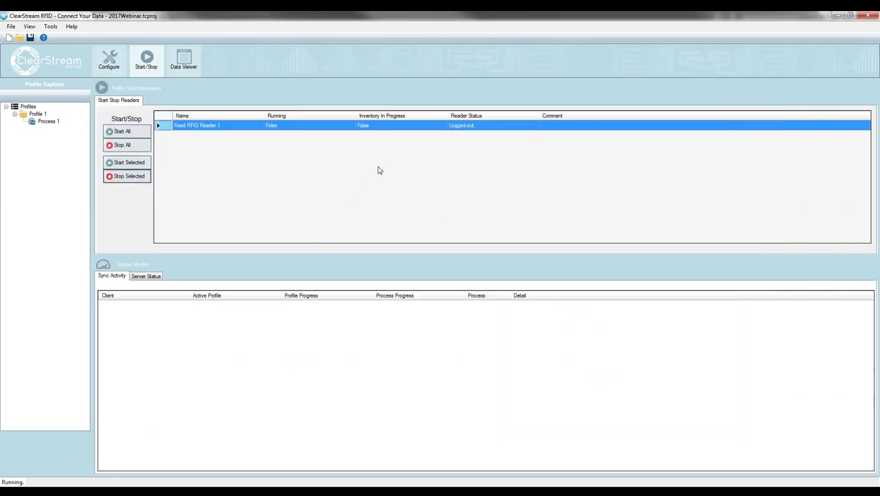
# - Switch to the Access database, refresh the RFID Tag List table, and widen its EPC column
pyautogui.moveTo(879, 70); pyautogui.dragTo(879, 66)
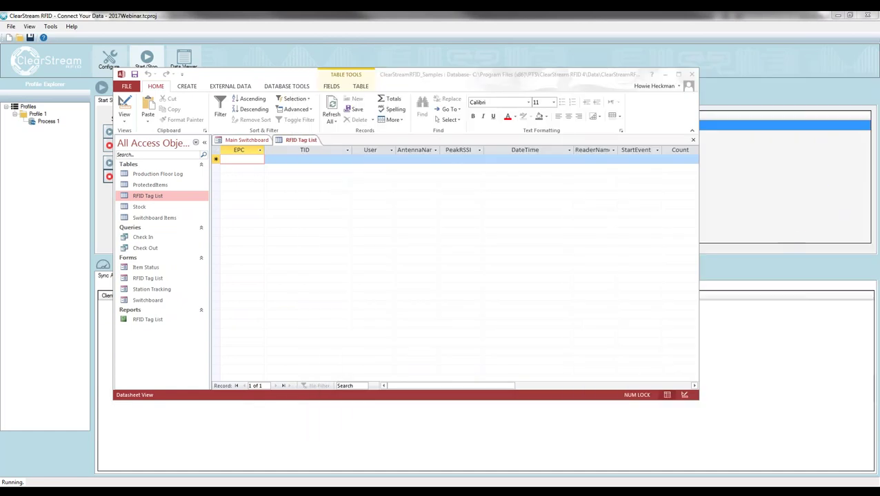
pyautogui.click(412, 84)
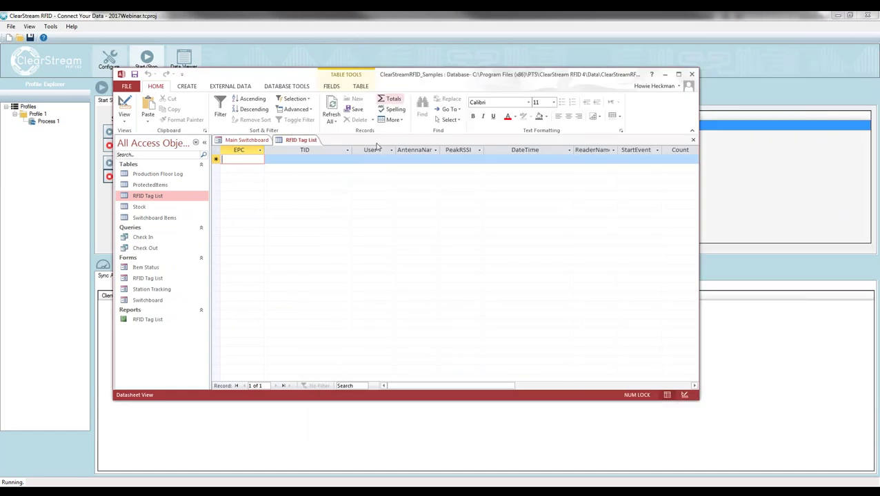
pyautogui.click(333, 105)
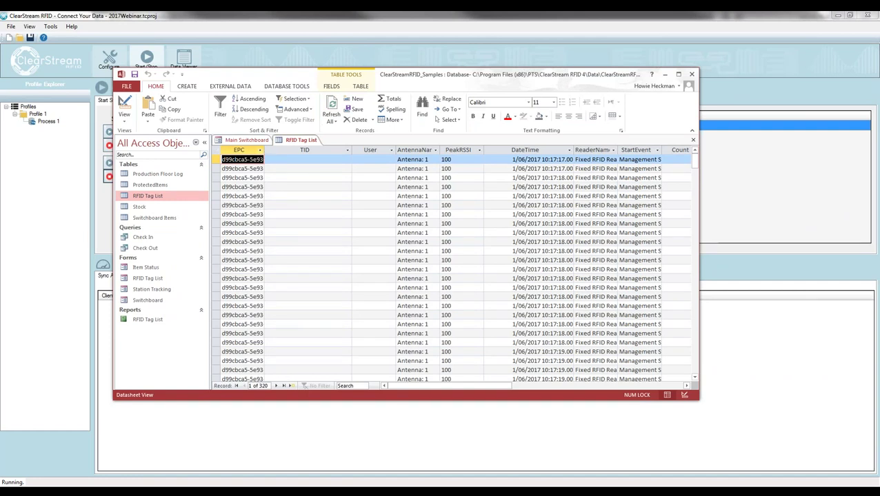
pyautogui.moveTo(284, 149)
pyautogui.mouseDown()
pyautogui.moveTo(352, 149)
pyautogui.moveTo(274, 150)
pyautogui.mouseUp()
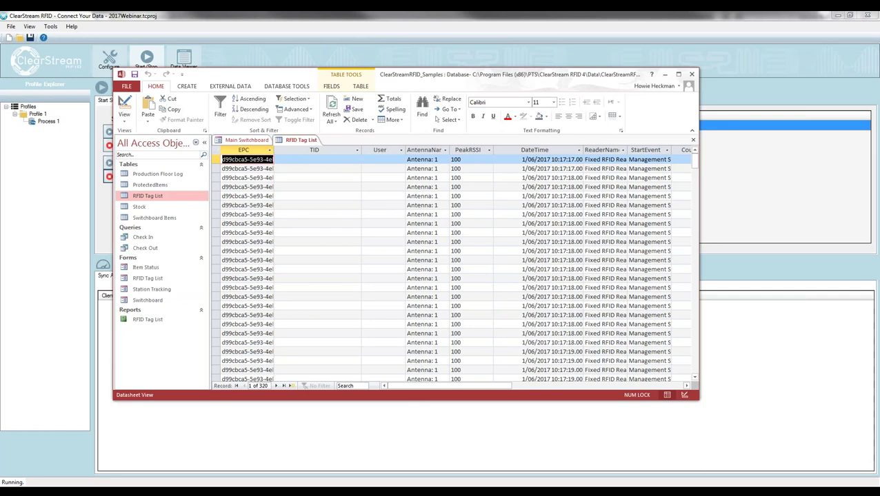
# - Delete all records from the RFID Tag List table after briefly bringing the Virtual Site Survey window into view
pyautogui.moveTo(827, 62); pyautogui.dragTo(279, 58)
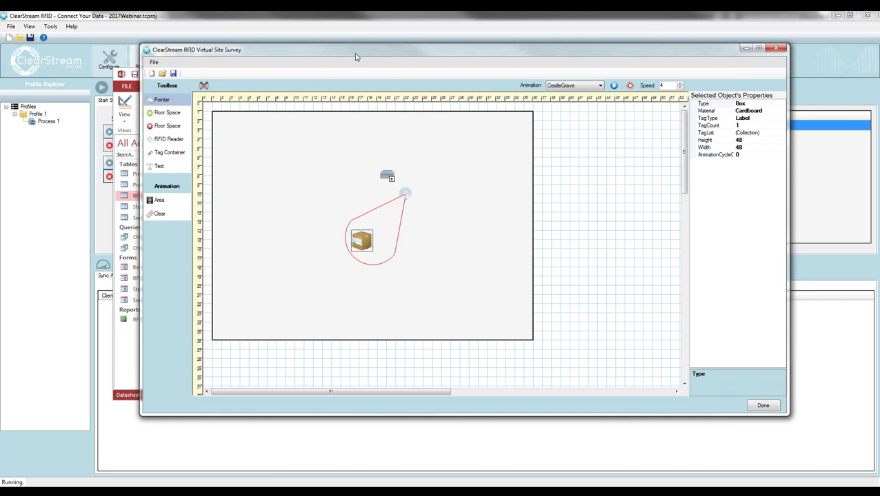
pyautogui.moveTo(356, 54); pyautogui.dragTo(879, 55)
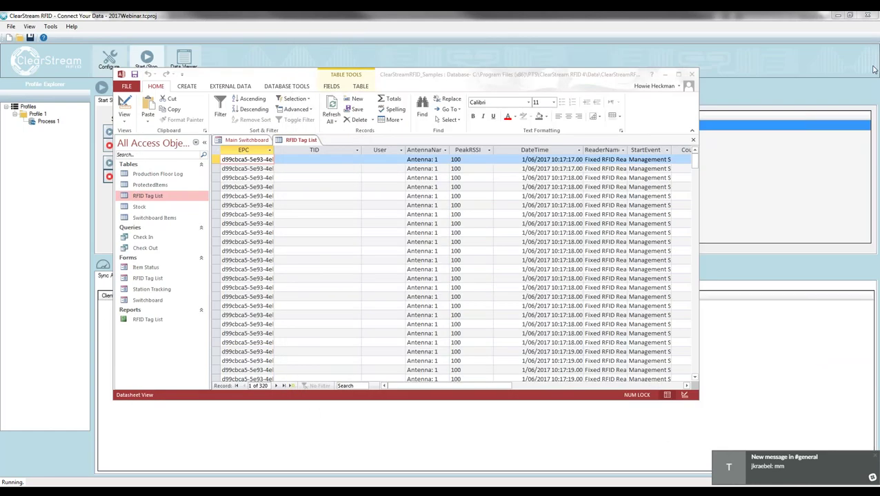
pyautogui.click(325, 172)
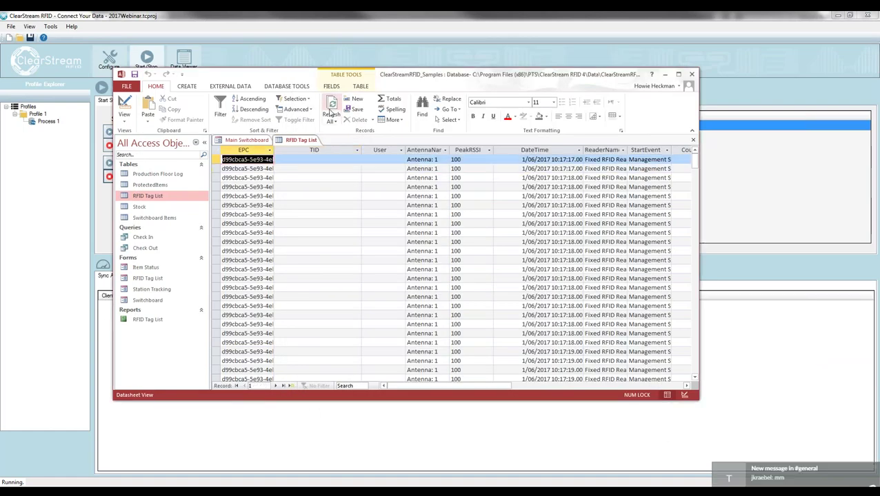
pyautogui.click(324, 186)
pyautogui.hotkey('ctrl', 'a')
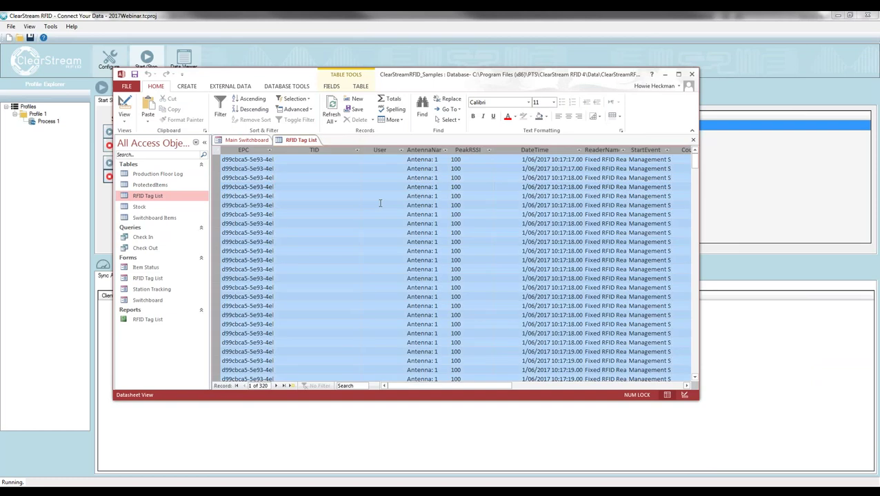
pyautogui.press('Delete')
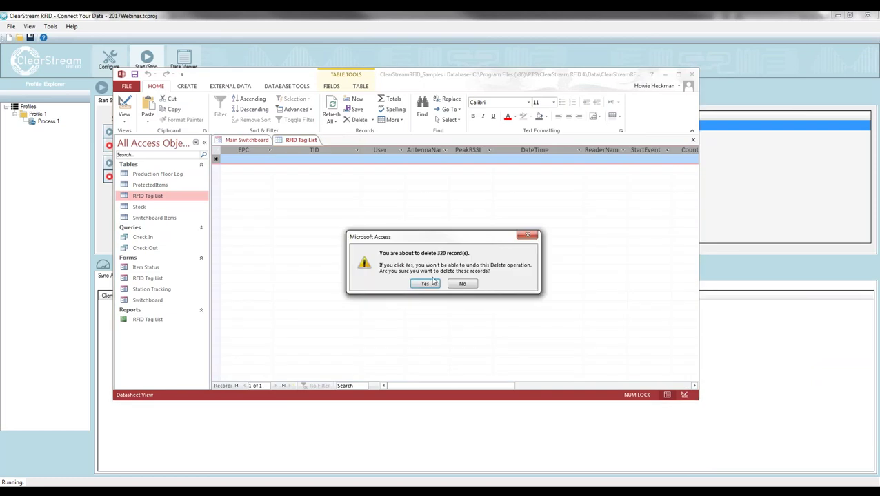
pyautogui.click(426, 284)
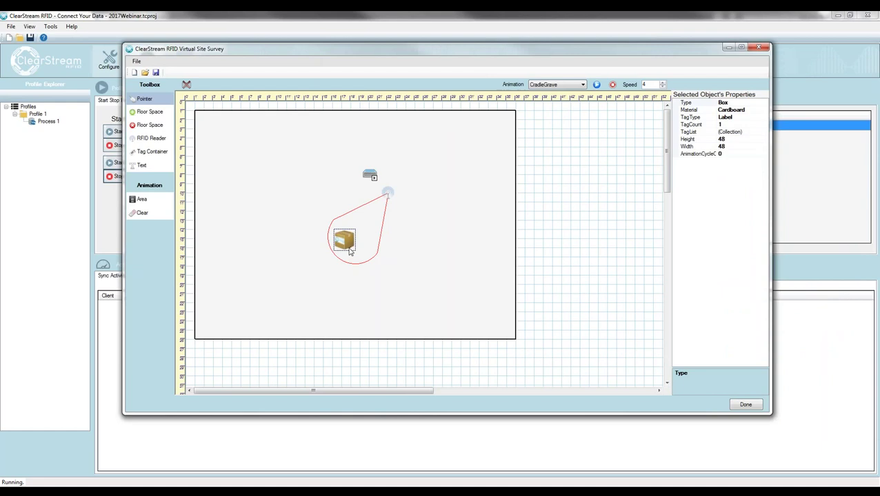
# - Move the box out of the antenna's read zone and open the fixed RFID reader configuration for Process 1
pyautogui.moveTo(345, 238); pyautogui.dragTo(296, 232)
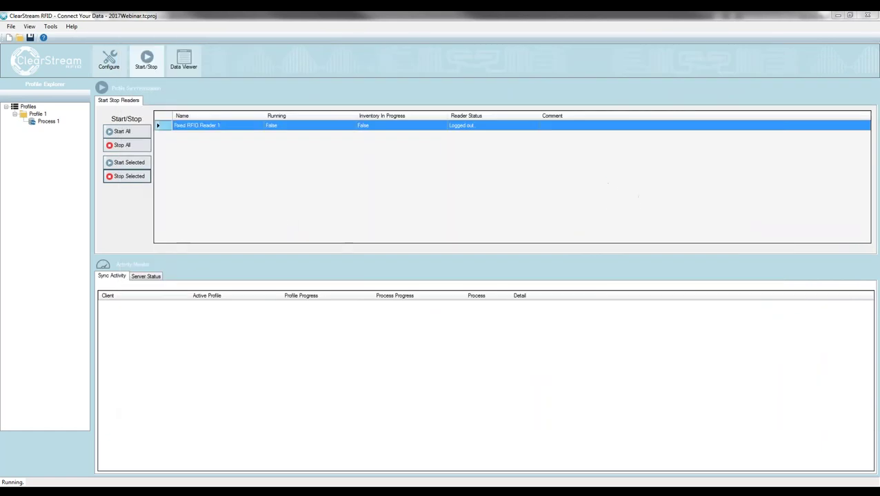
pyautogui.click(118, 68)
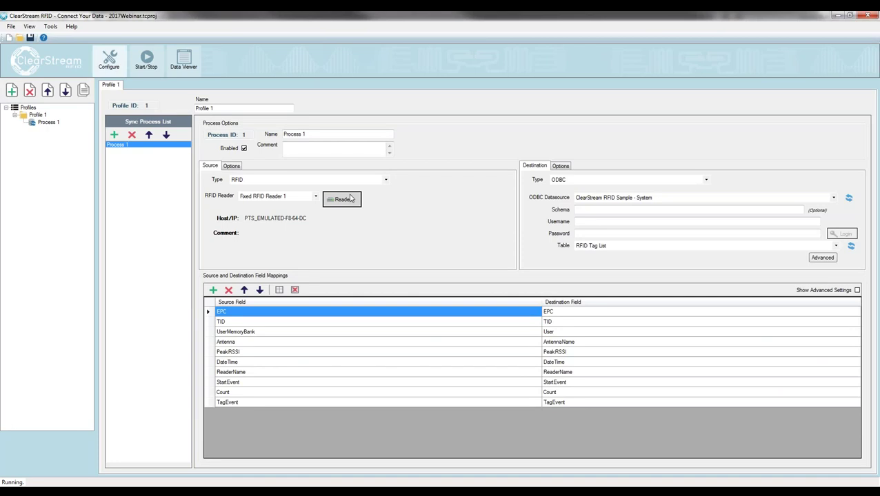
pyautogui.click(351, 199)
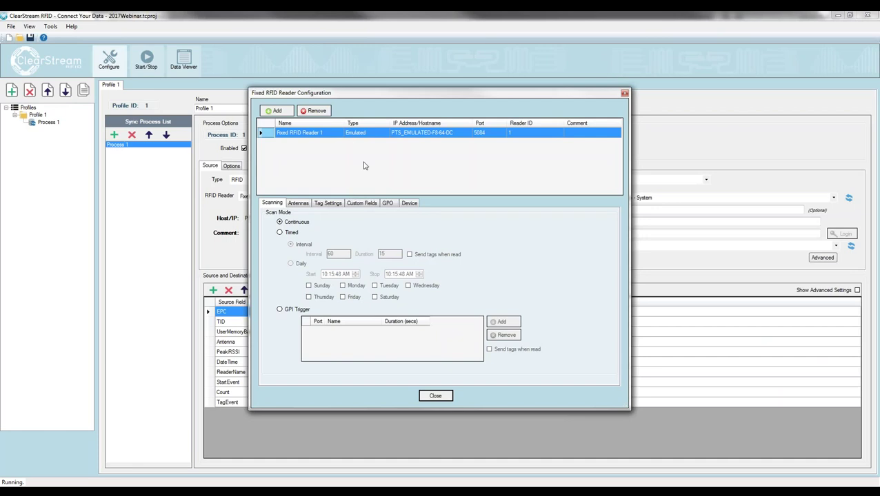
# - Enable moderated tag reads for Fixed RFID Reader 1 with a timeout of 5000, and close the reader configuration
pyautogui.click(331, 204)
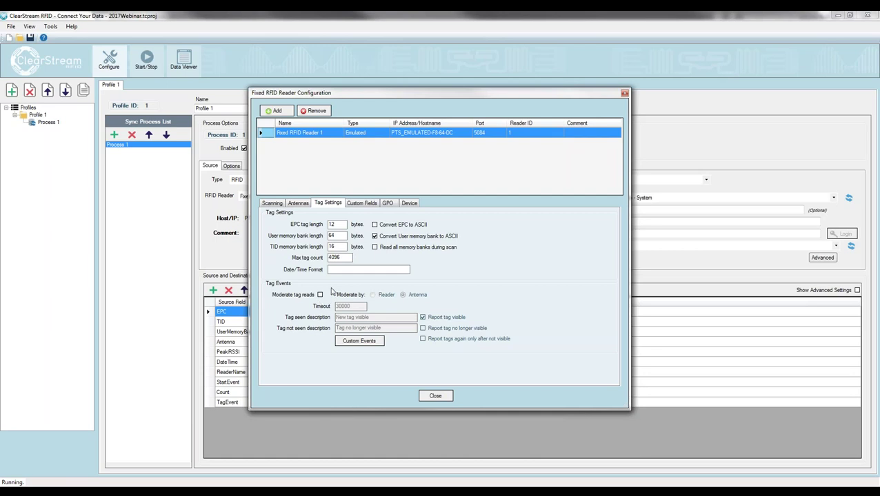
pyautogui.click(320, 295)
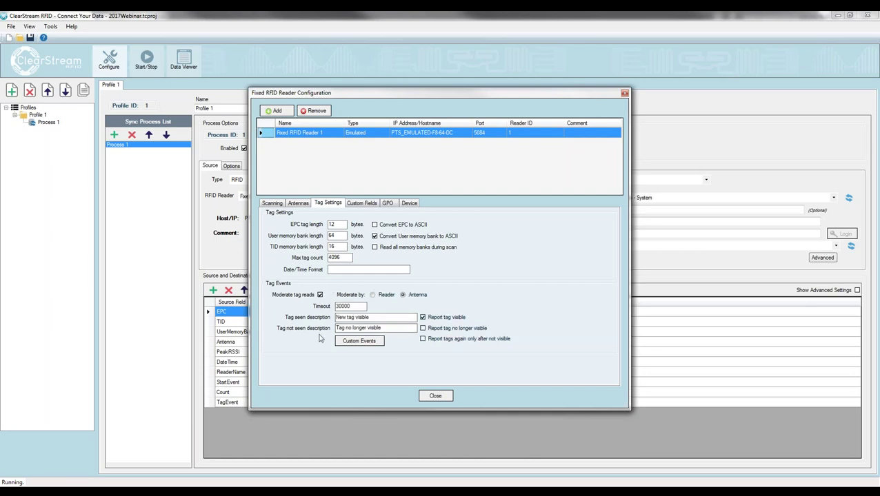
pyautogui.doubleClick(356, 306)
pyautogui.write('5000')
pyautogui.moveTo(349, 307); pyautogui.dragTo(303, 306)
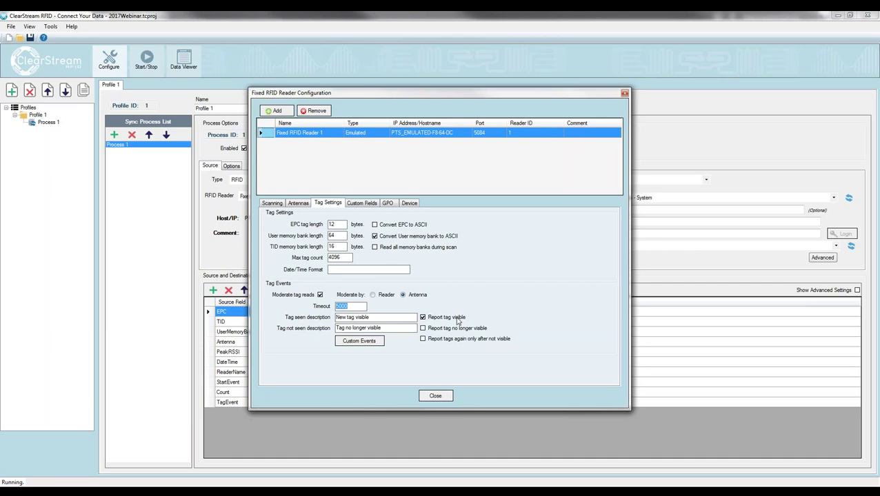
pyautogui.click(441, 400)
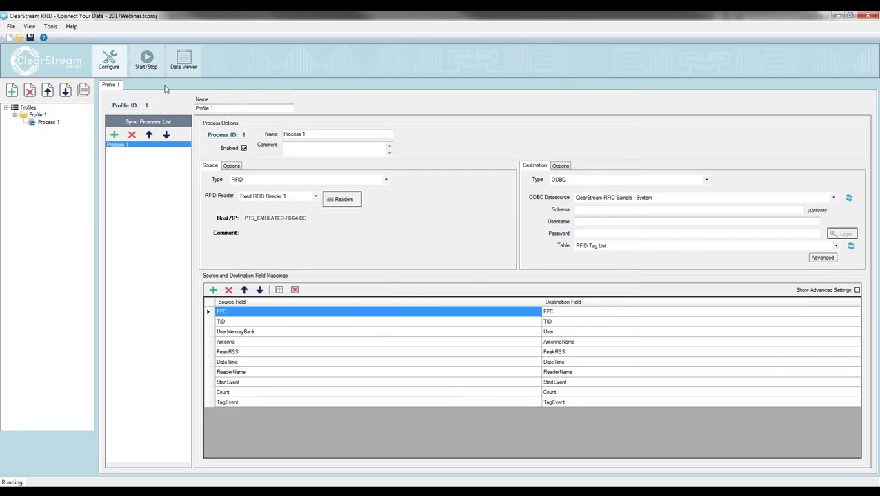
# - Start the selected Fixed RFID Reader 1 and arrange a narrowed Access window side by side with the Virtual Site Survey
pyautogui.click(147, 64)
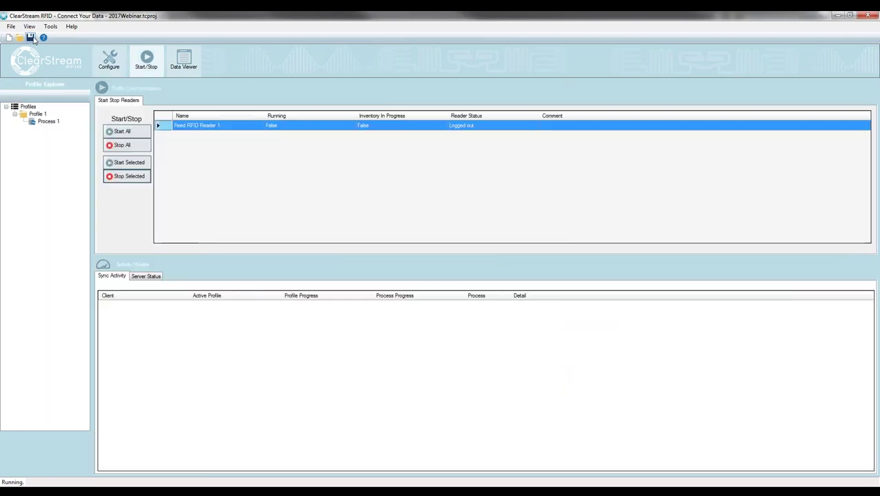
pyautogui.click(126, 164)
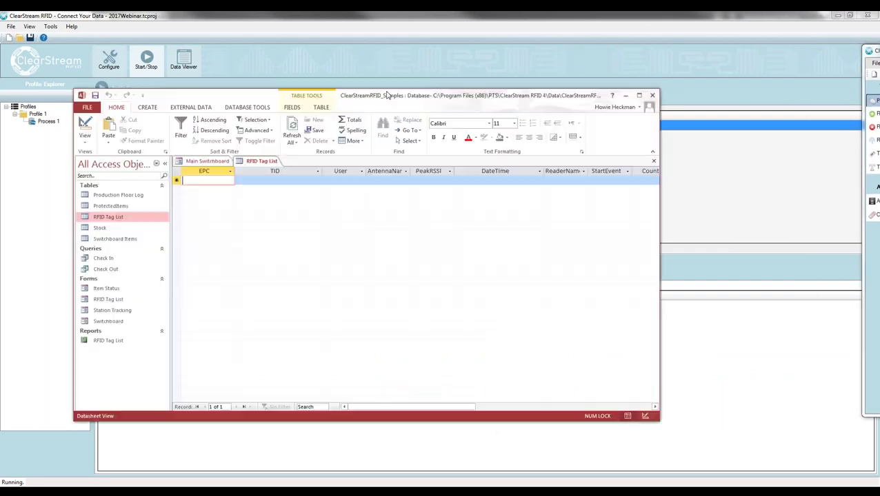
pyautogui.moveTo(494, 95); pyautogui.dragTo(408, 81)
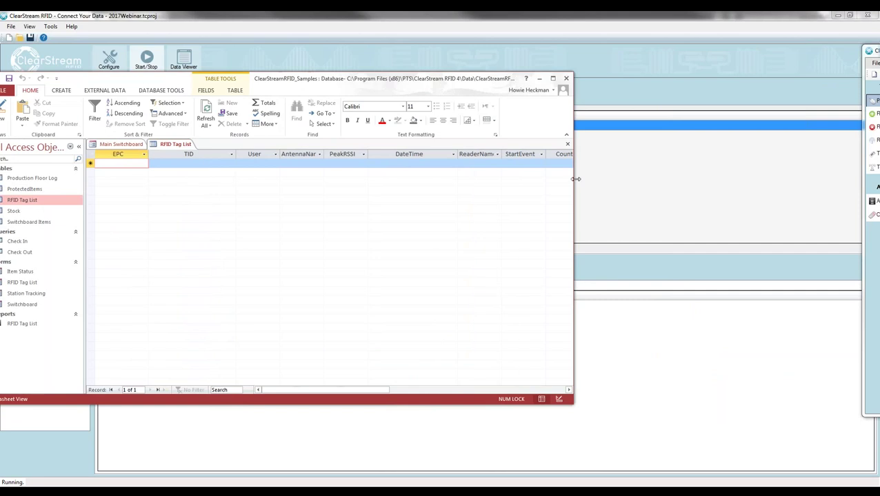
pyautogui.moveTo(573, 179); pyautogui.dragTo(336, 181)
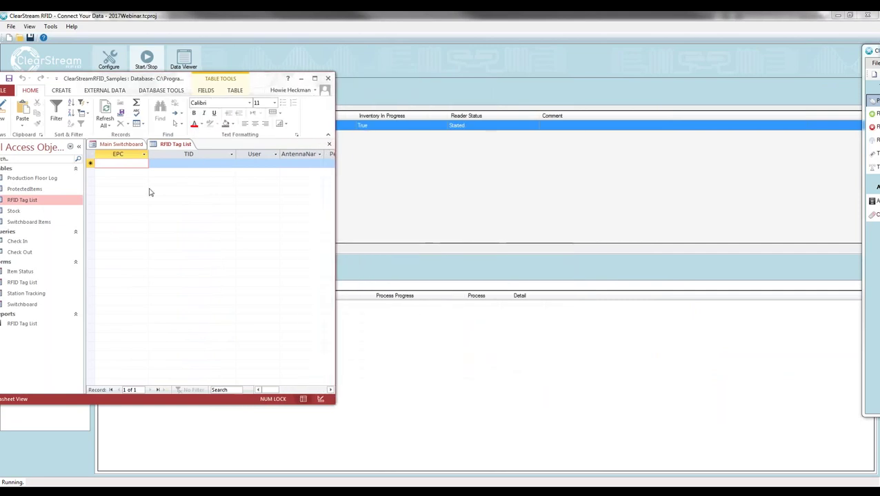
pyautogui.moveTo(871, 51); pyautogui.dragTo(357, 57)
# - Move the box into the antenna's read zone and refresh the RFID Tag List table repeatedly to follow the moderated reads
pyautogui.moveTo(507, 248); pyautogui.dragTo(578, 255)
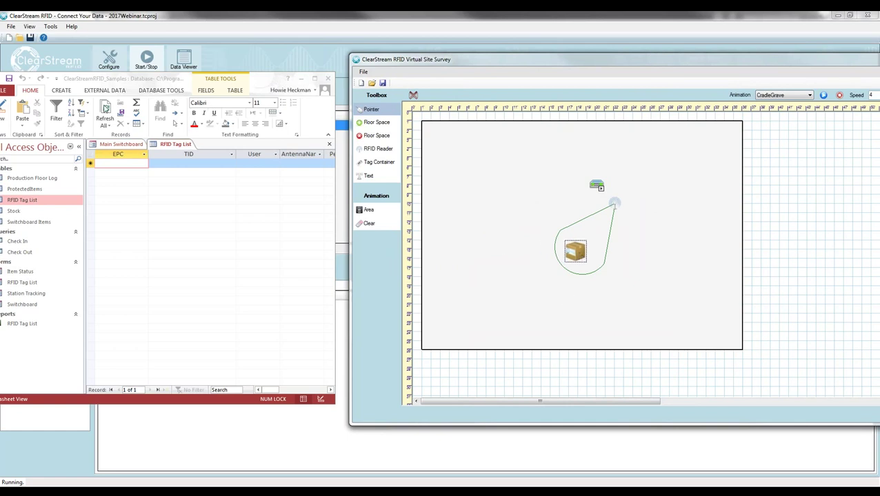
pyautogui.click(105, 109)
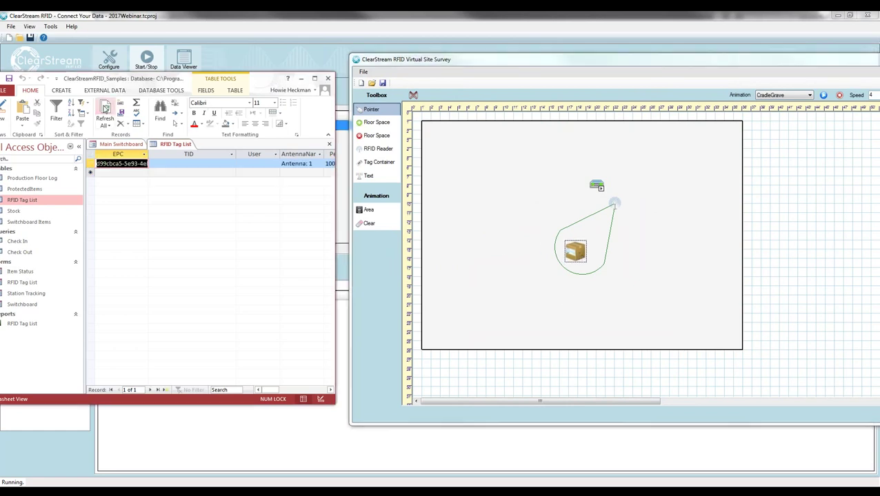
pyautogui.click(105, 109)
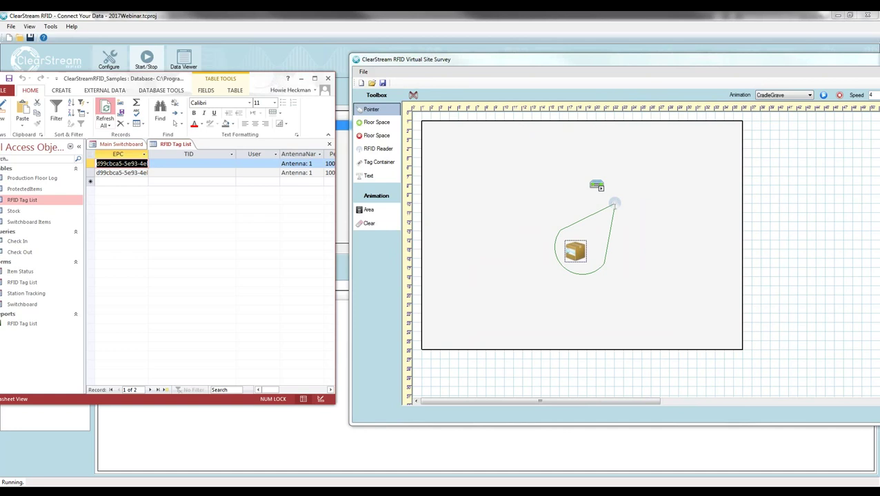
pyautogui.click(104, 108)
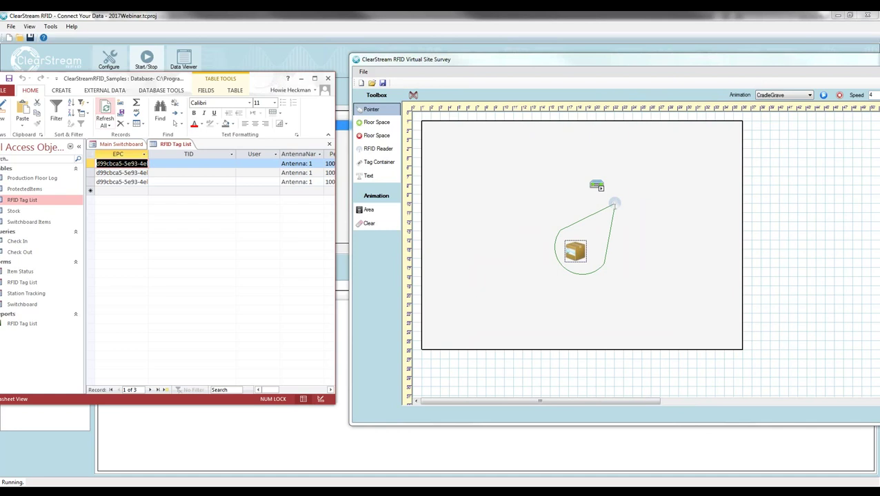
pyautogui.click(105, 109)
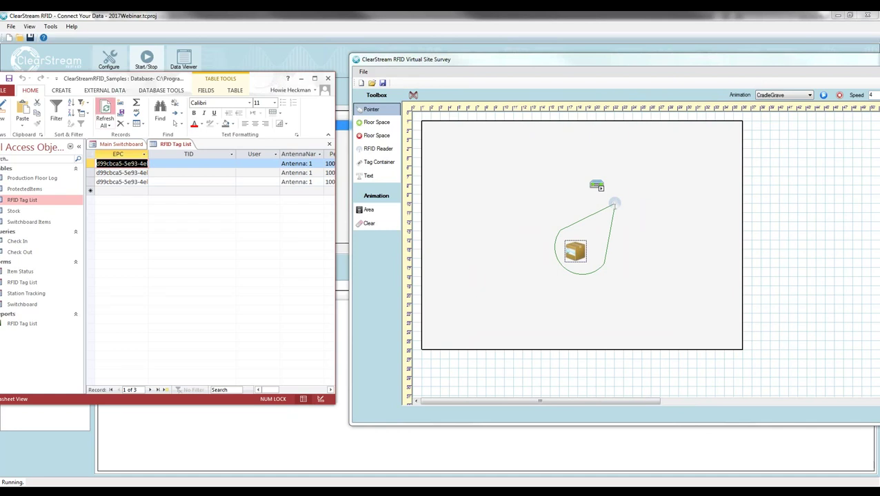
pyautogui.click(105, 109)
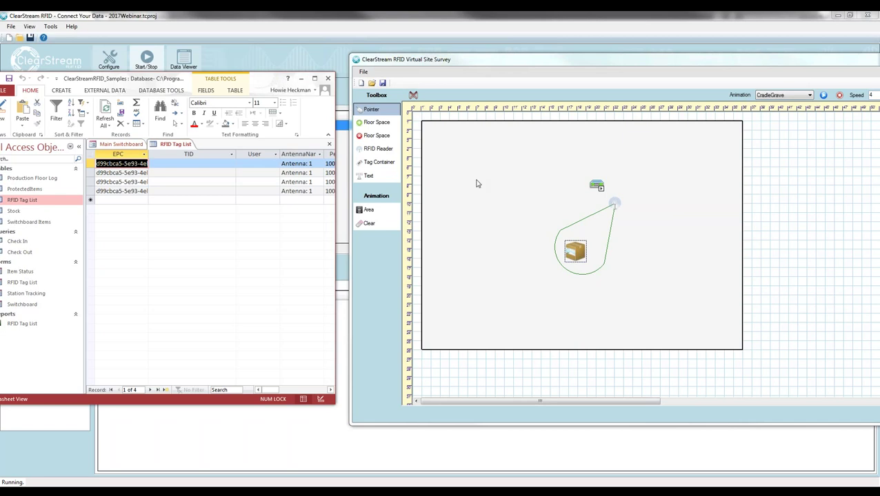
pyautogui.click(104, 110)
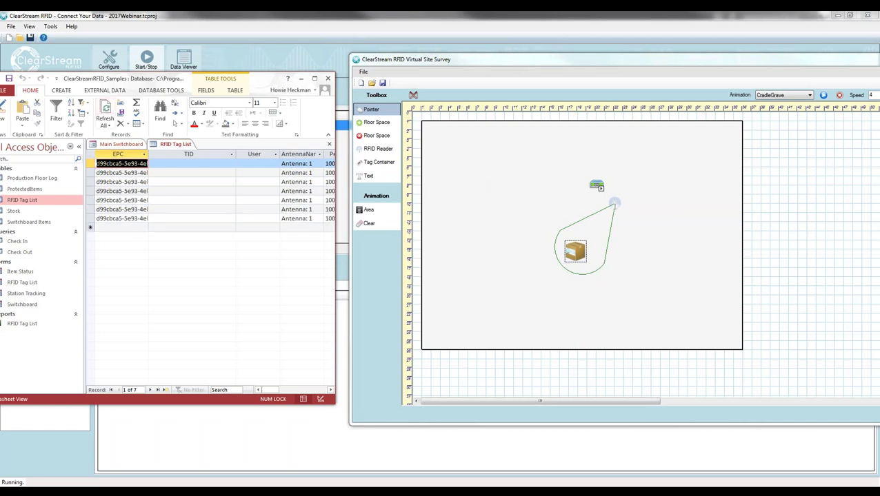
# - Move the Access window off the reader status view and take the box out of the antenna's read zone
pyautogui.moveTo(151, 79); pyautogui.dragTo(770, 90)
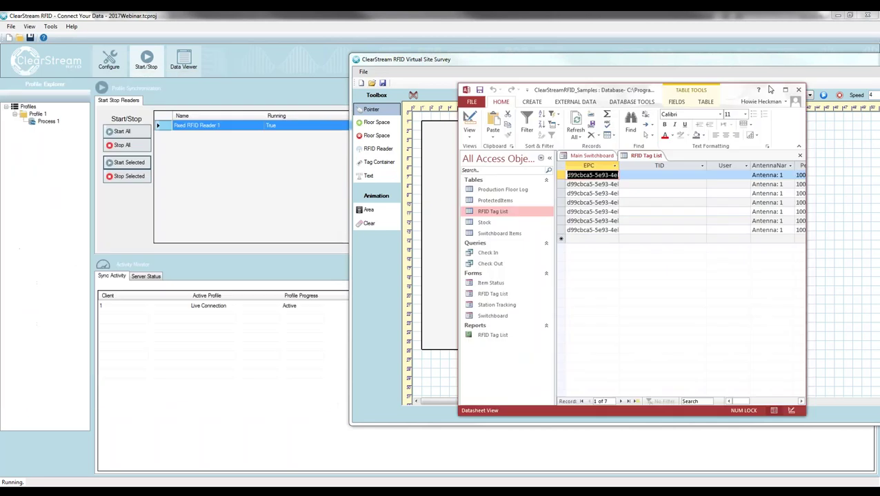
pyautogui.click(770, 90)
pyautogui.click(512, 64)
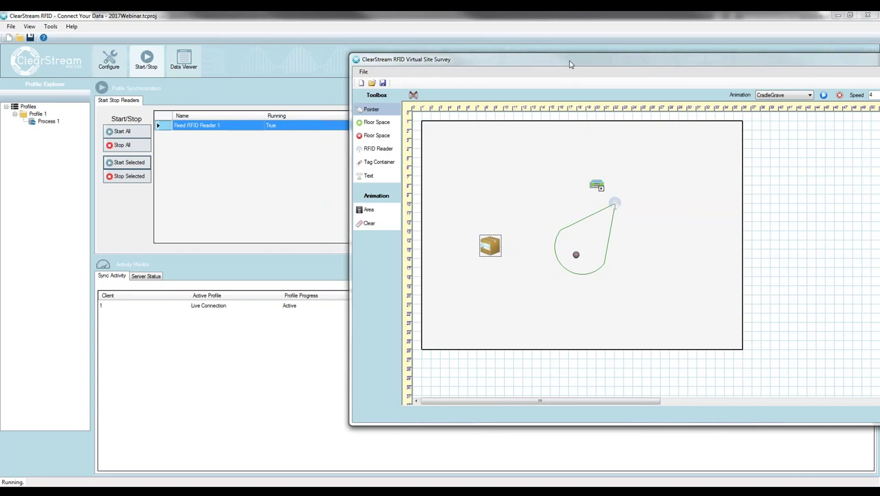
# - Stop the selected Fixed RFID Reader 1, and bring up the Access window widened to show the DateTime column
pyautogui.click(126, 176)
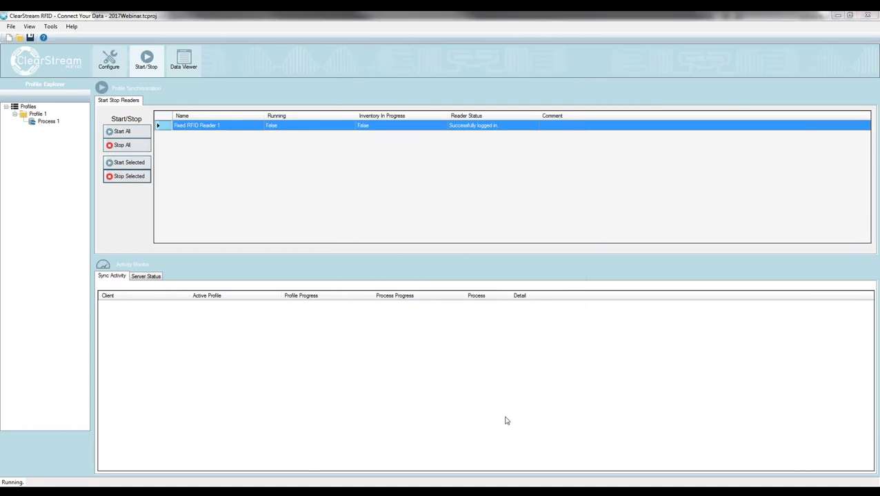
pyautogui.hotkey('alt', 'Tab')
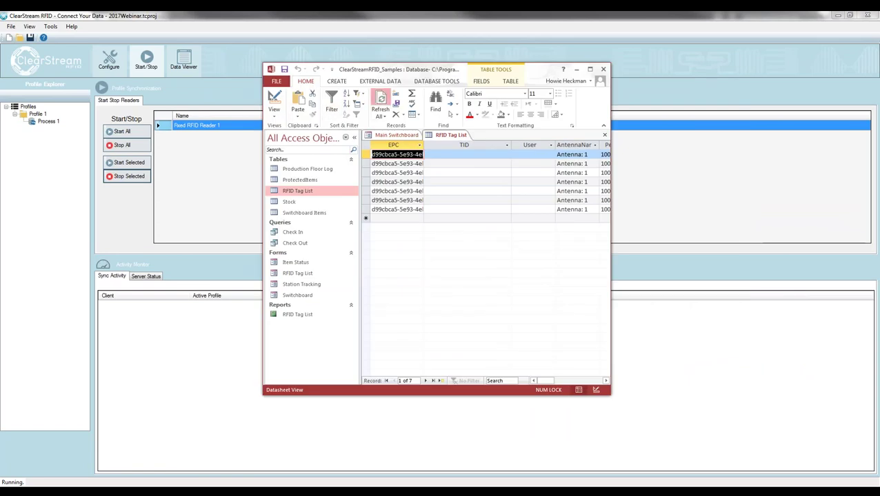
pyautogui.moveTo(610, 398); pyautogui.dragTo(782, 425)
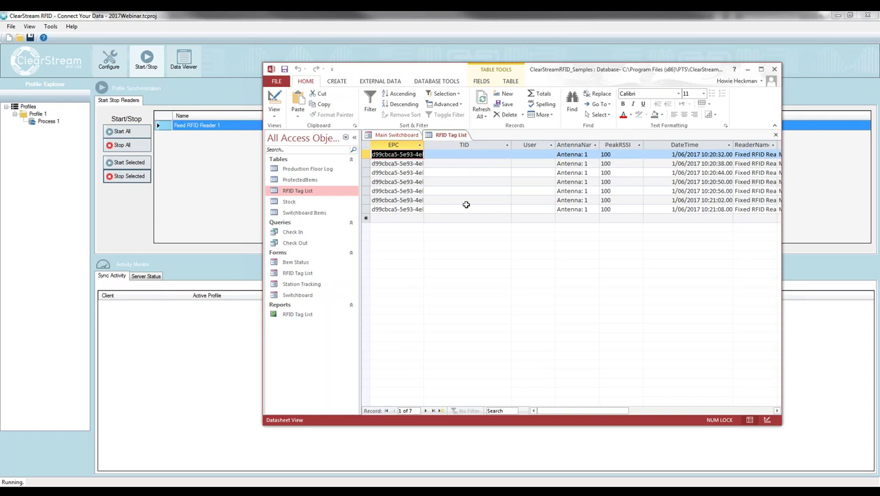
# - Delete all records from the RFID Tag List table and clear the Access and Virtual Site Survey windows off the reader status view
pyautogui.hotkey('ctrl', 'a')
pyautogui.press('Delete')
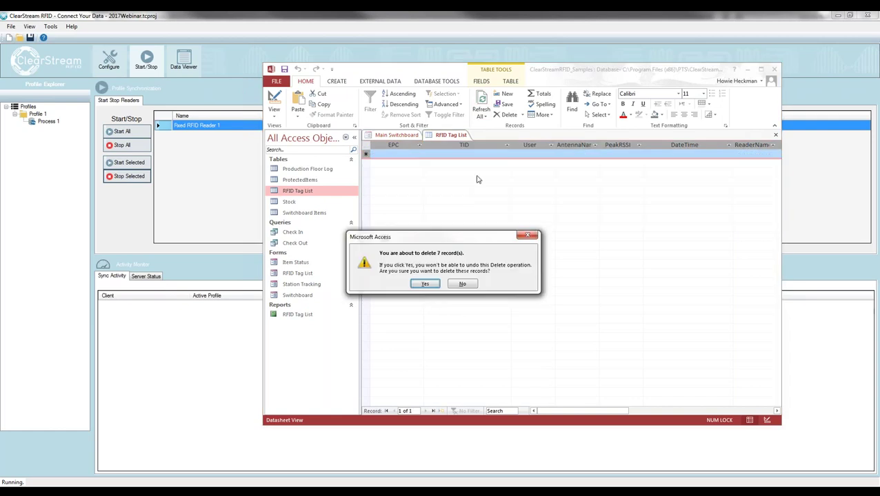
pyautogui.click(420, 284)
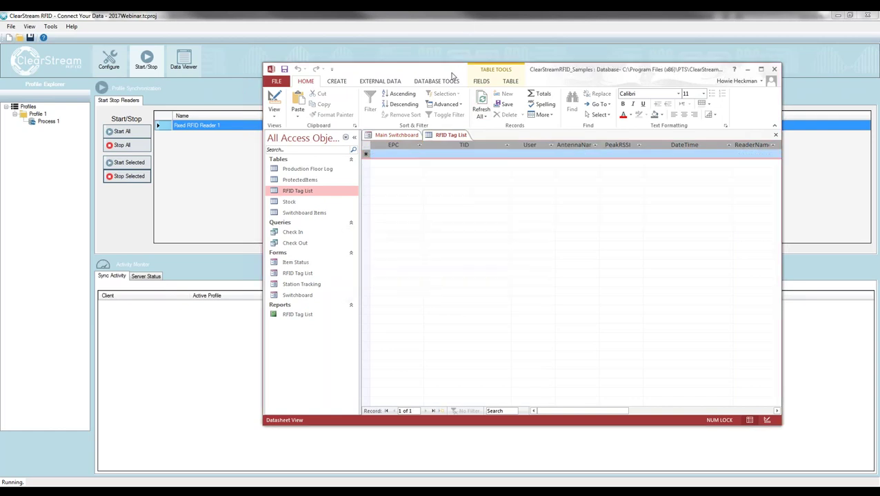
pyautogui.click(774, 69)
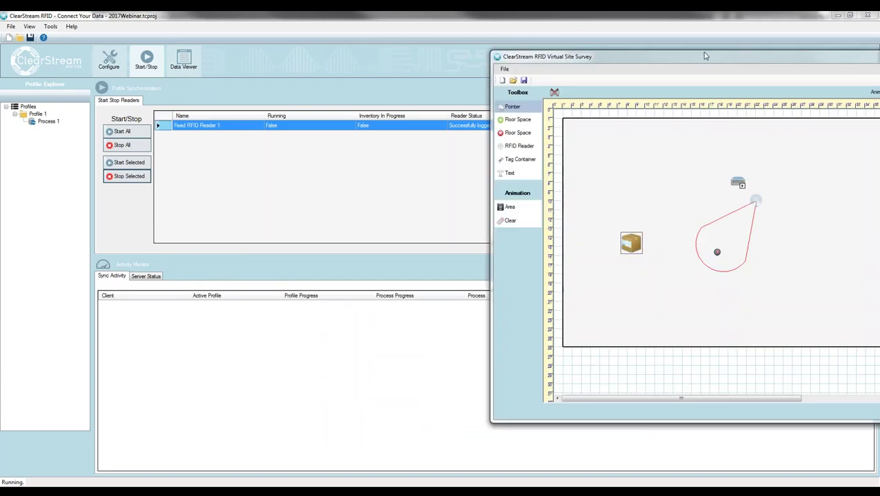
pyautogui.moveTo(841, 62); pyautogui.dragTo(466, 44)
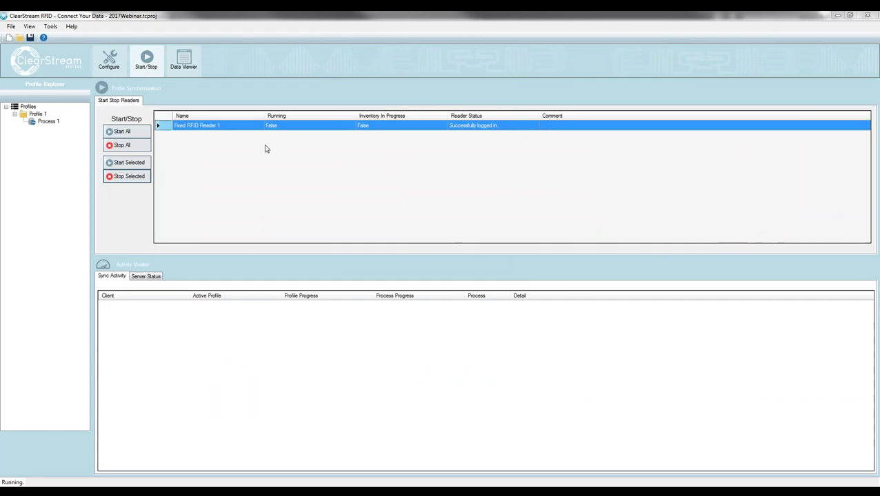
# - Enable reporting tags again only after not visible for Fixed RFID Reader 1, and close the reader configuration
pyautogui.click(110, 62)
pyautogui.click(348, 200)
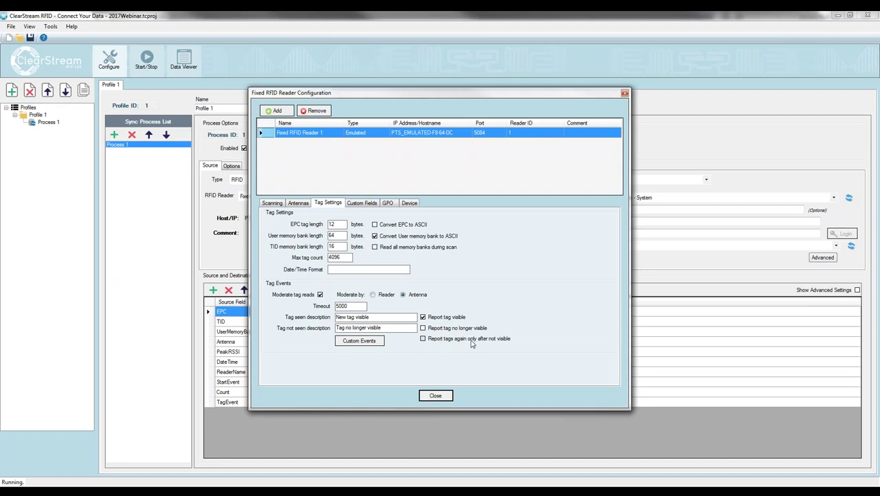
pyautogui.click(423, 340)
pyautogui.click(434, 399)
# - Move the Virtual Site Survey window aside and start the selected Fixed RFID Reader 1
pyautogui.click(87, 64)
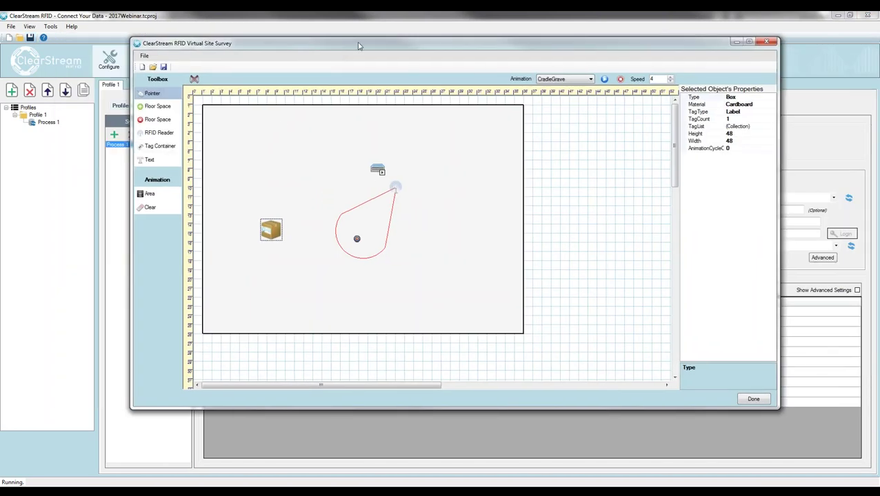
pyautogui.moveTo(359, 45); pyautogui.dragTo(879, 90)
pyautogui.click(102, 160)
pyautogui.click(146, 61)
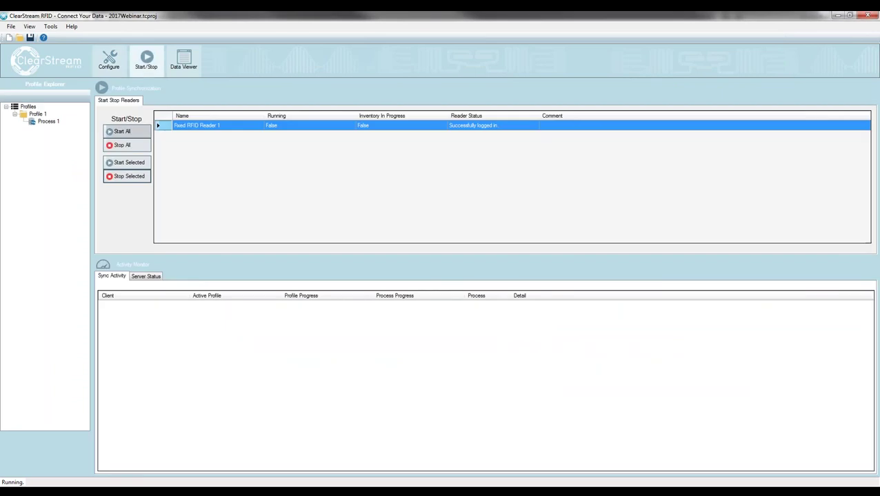
pyautogui.click(127, 163)
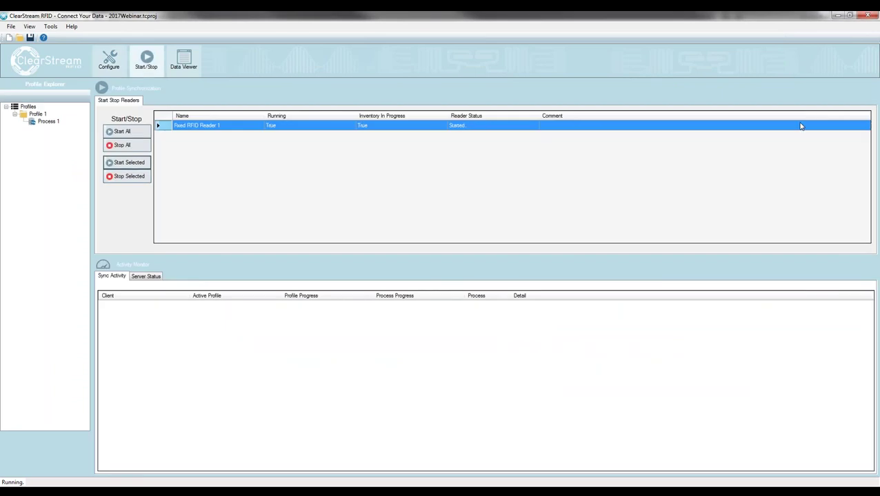
# - Arrange the Access window with the empty RFID Tag List table side by side with the Virtual Site Survey
pyautogui.moveTo(874, 86); pyautogui.dragTo(256, 78)
pyautogui.hotkey('alt', 'Tab')
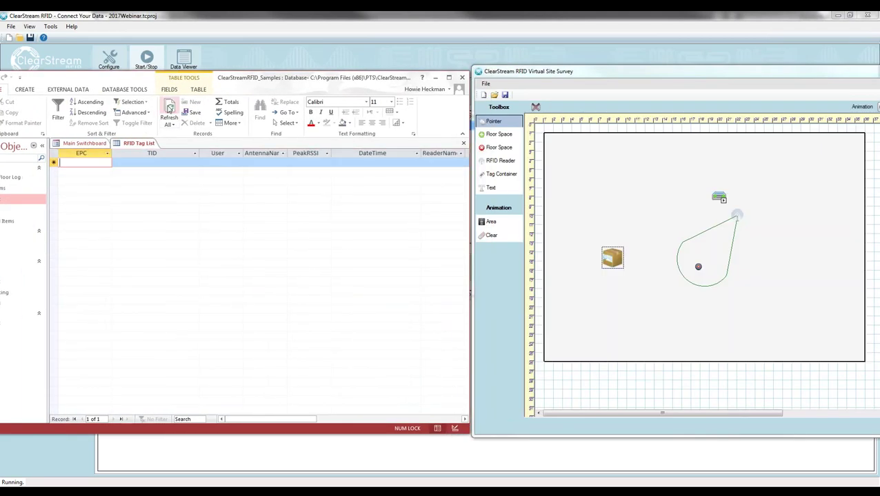
pyautogui.click(652, 75)
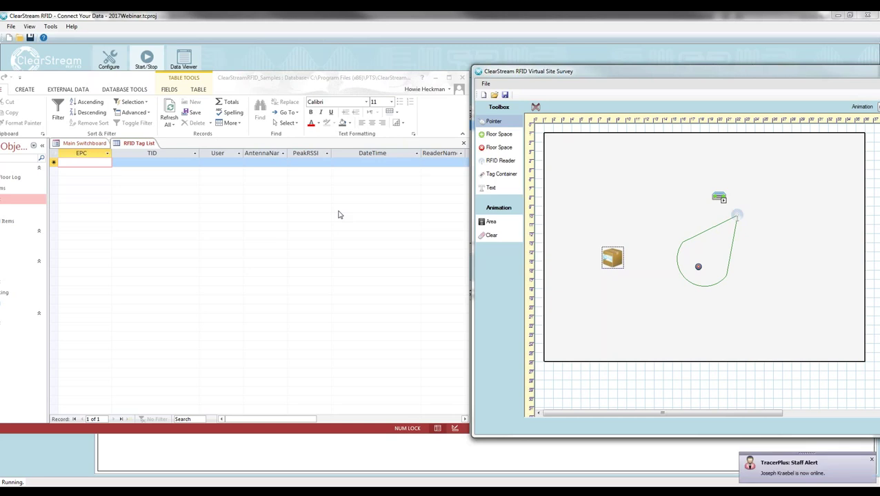
# - Place the box in the antenna's read zone and refresh the RFID Tag List table repeatedly to check for repeated reads
pyautogui.moveTo(609, 260); pyautogui.dragTo(696, 264)
pyautogui.click(572, 311)
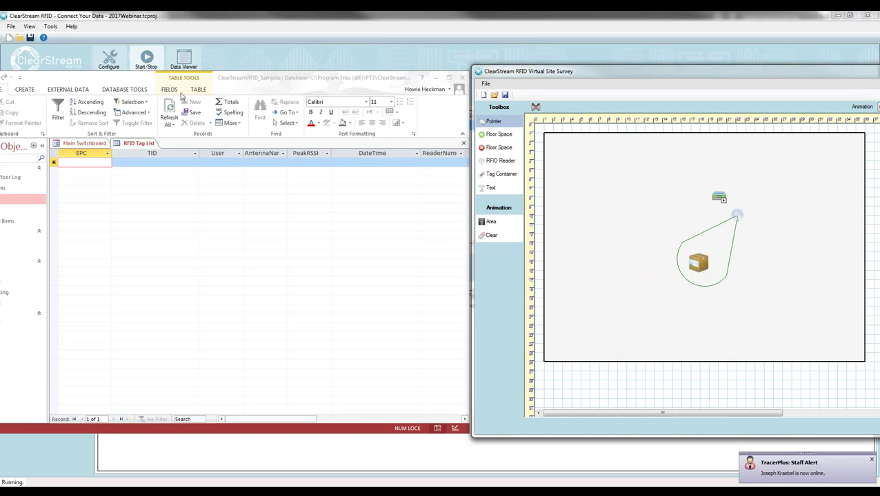
pyautogui.click(171, 108)
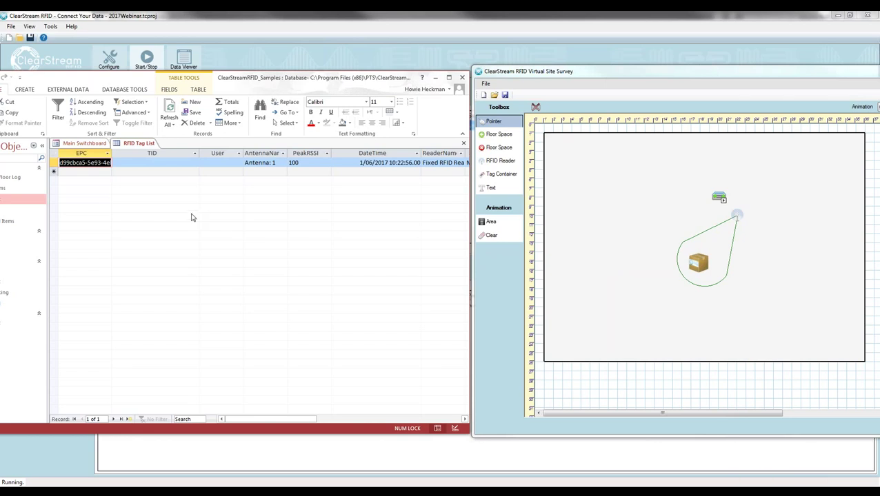
pyautogui.click(171, 111)
pyautogui.click(173, 111)
pyautogui.click(174, 111)
pyautogui.click(173, 111)
pyautogui.click(172, 109)
pyautogui.click(172, 109)
# - Take the box out of the antenna's read zone and refresh the RFID Tag List table several times
pyautogui.moveTo(703, 266); pyautogui.dragTo(627, 277)
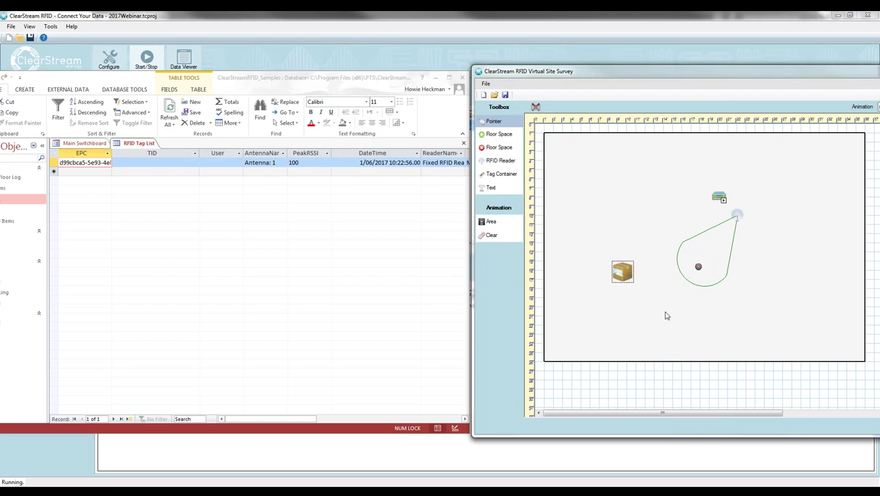
pyautogui.click(169, 107)
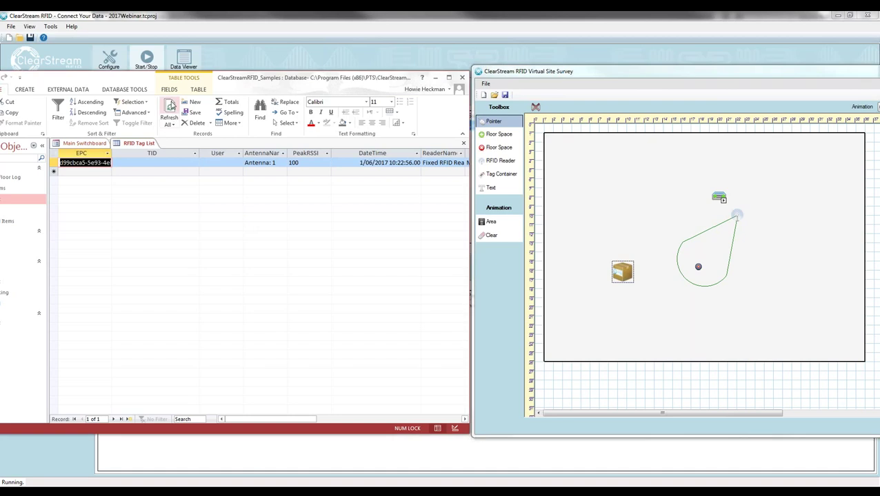
pyautogui.click(171, 106)
pyautogui.click(171, 107)
pyautogui.click(171, 110)
# - Return the box to the antenna's read zone and refresh the RFID Tag List table to check for a new read
pyautogui.moveTo(609, 274); pyautogui.dragTo(618, 257)
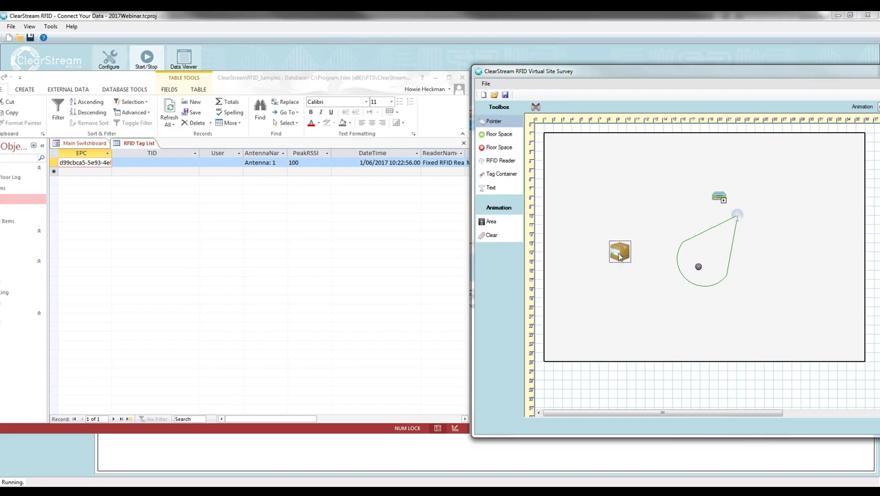
pyautogui.moveTo(618, 260); pyautogui.dragTo(694, 266)
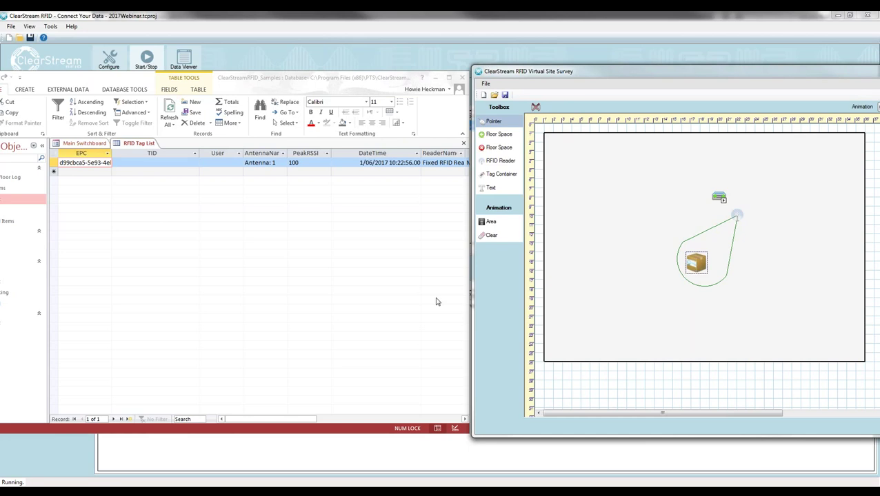
pyautogui.click(171, 108)
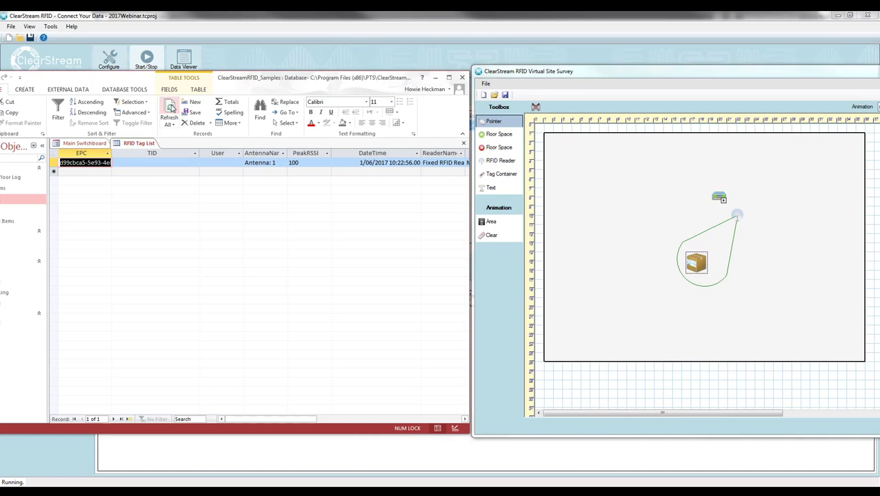
pyautogui.click(174, 110)
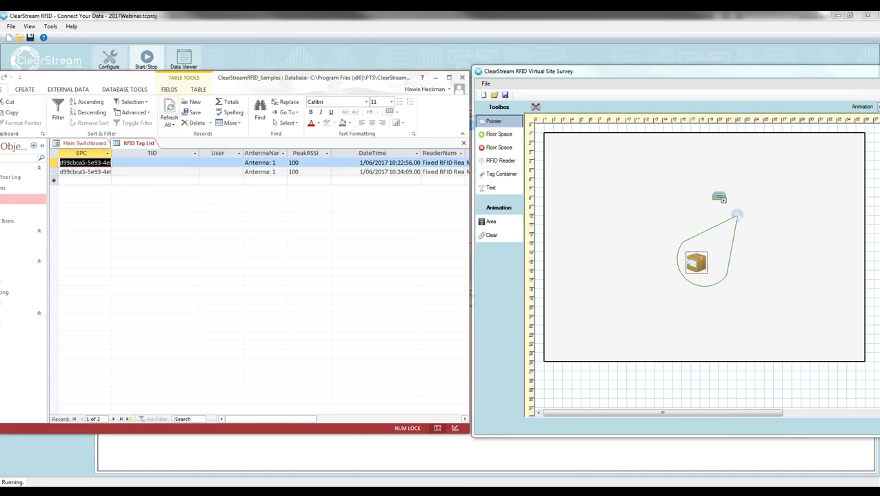
# - Move the box briefly out of the read zone and straight back in, and refresh the RFID Tag List table
pyautogui.moveTo(698, 268); pyautogui.dragTo(621, 306)
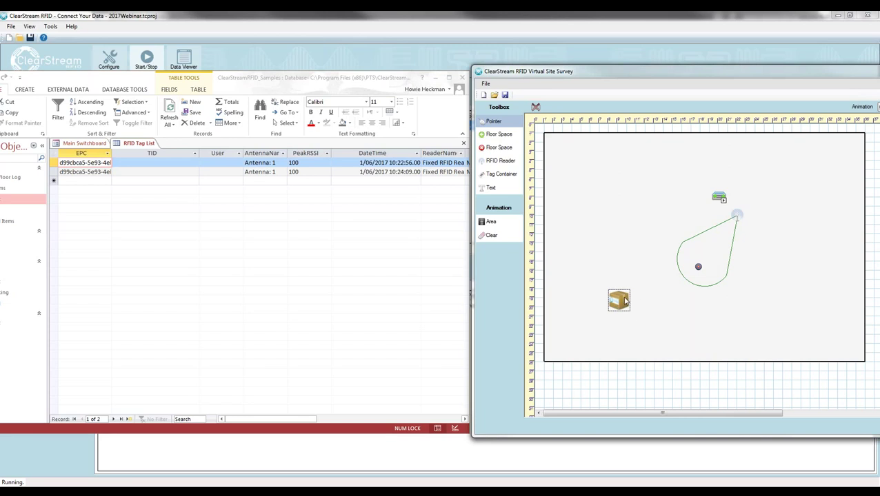
pyautogui.moveTo(624, 301); pyautogui.dragTo(699, 262)
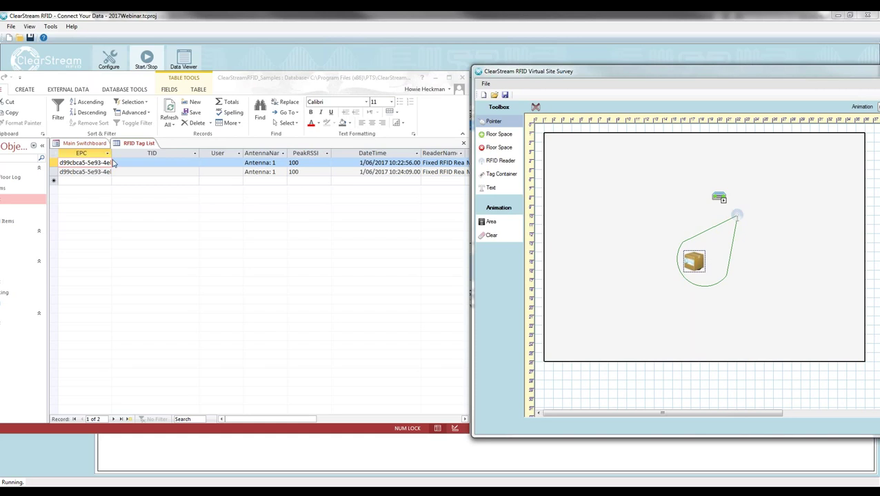
pyautogui.click(169, 112)
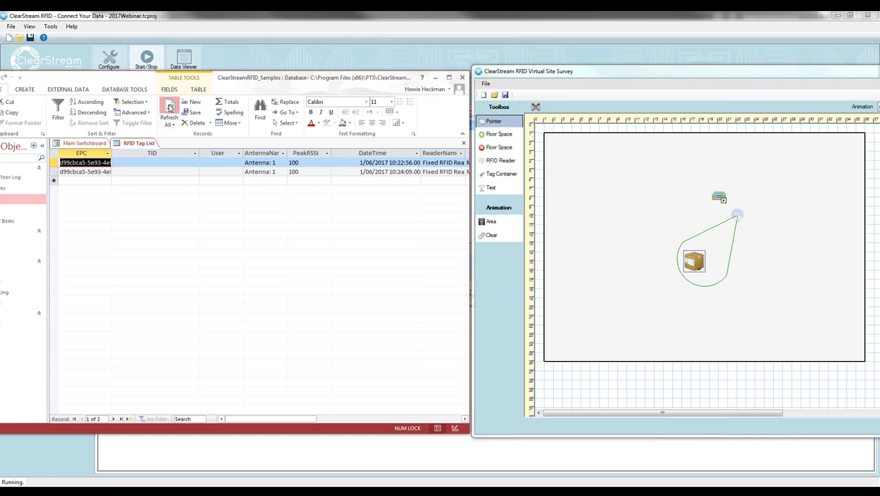
# - Take the box out of the read zone for longer than the timeout, put it back, and refresh the RFID Tag List table
pyautogui.moveTo(688, 255); pyautogui.dragTo(630, 276)
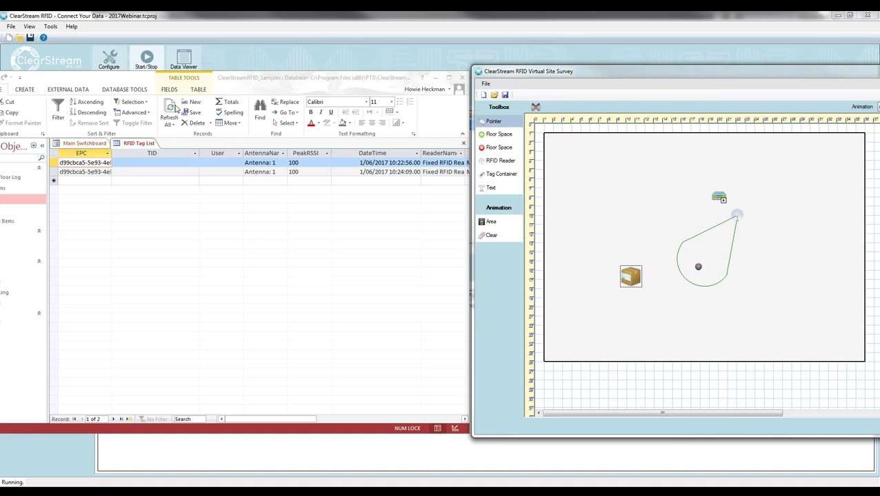
pyautogui.click(171, 107)
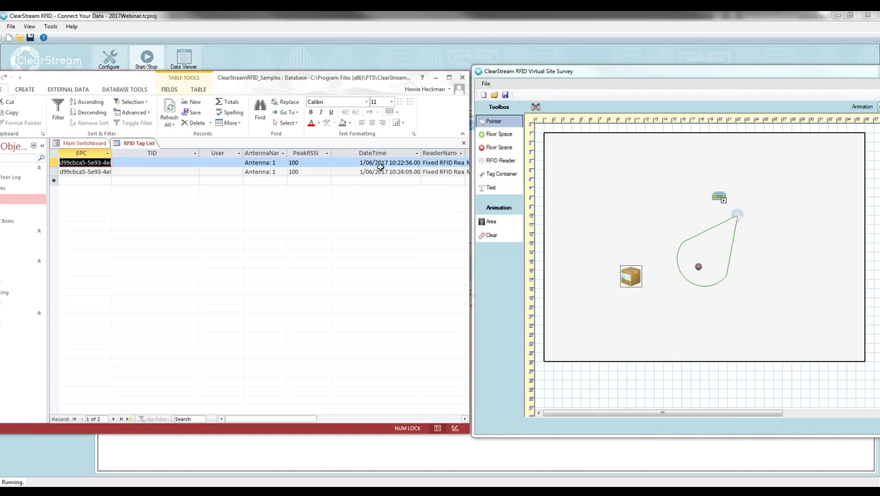
pyautogui.click(636, 275)
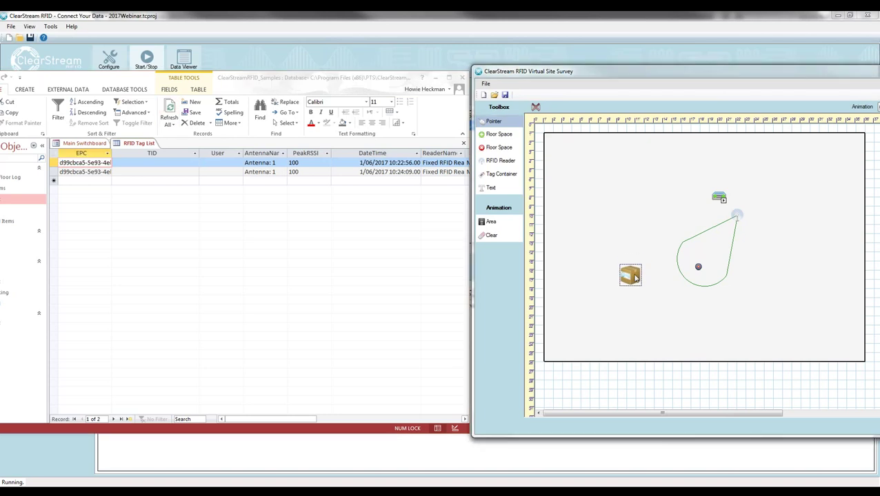
pyautogui.moveTo(635, 277); pyautogui.dragTo(703, 270)
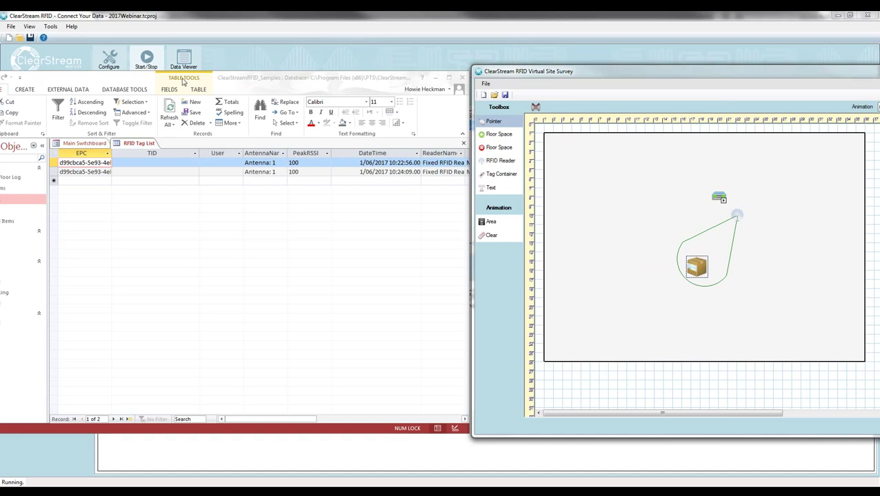
pyautogui.click(197, 251)
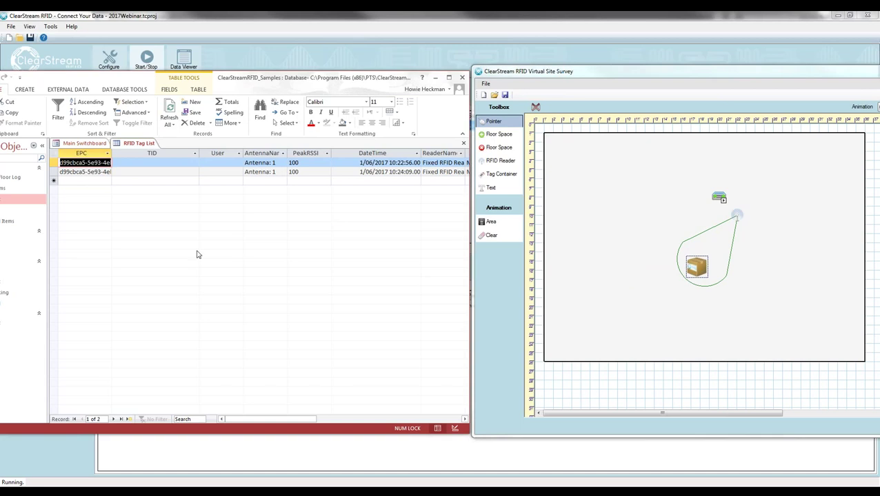
pyautogui.click(170, 111)
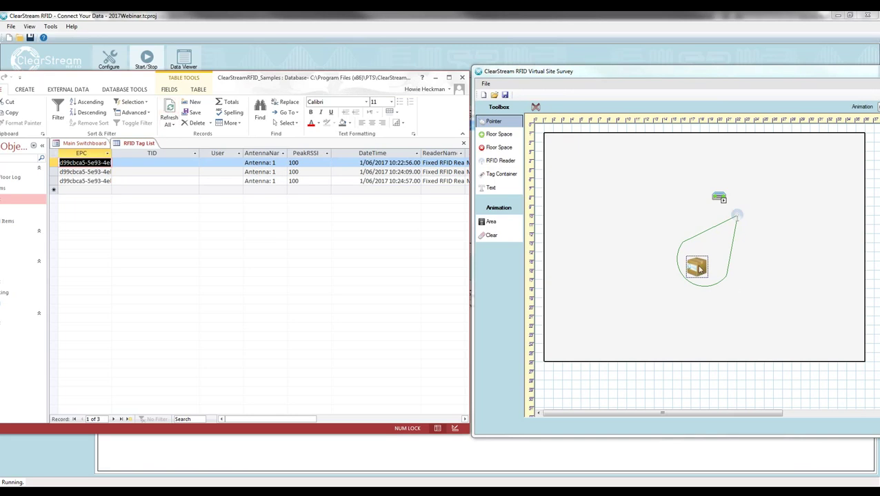
# - Move the box out of the antenna's read zone and stop the selected Fixed RFID Reader 1
pyautogui.moveTo(700, 269); pyautogui.dragTo(639, 267)
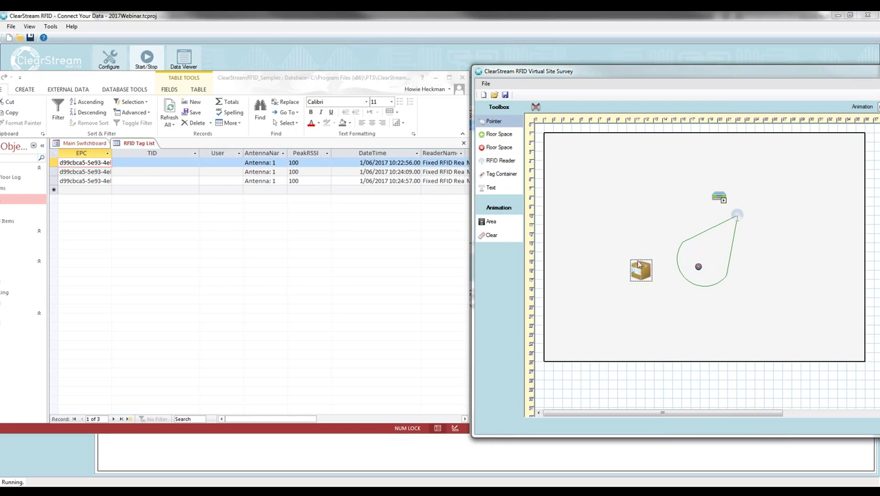
pyautogui.click(441, 62)
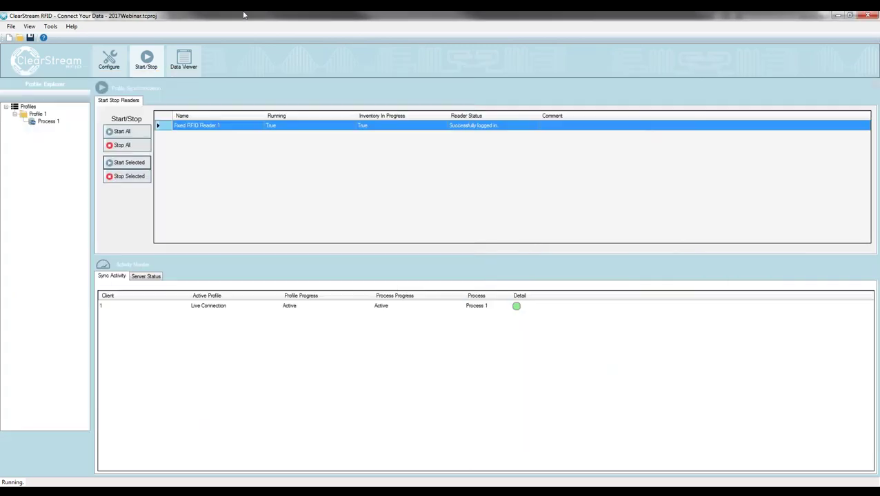
pyautogui.click(128, 176)
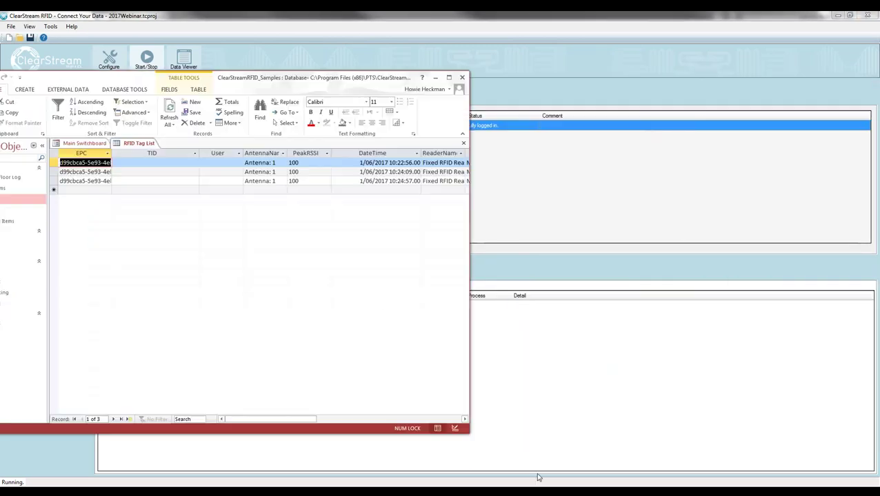
# - Refresh the RFID Tag List table and delete all of its records, accepting the deletion
pyautogui.click(169, 110)
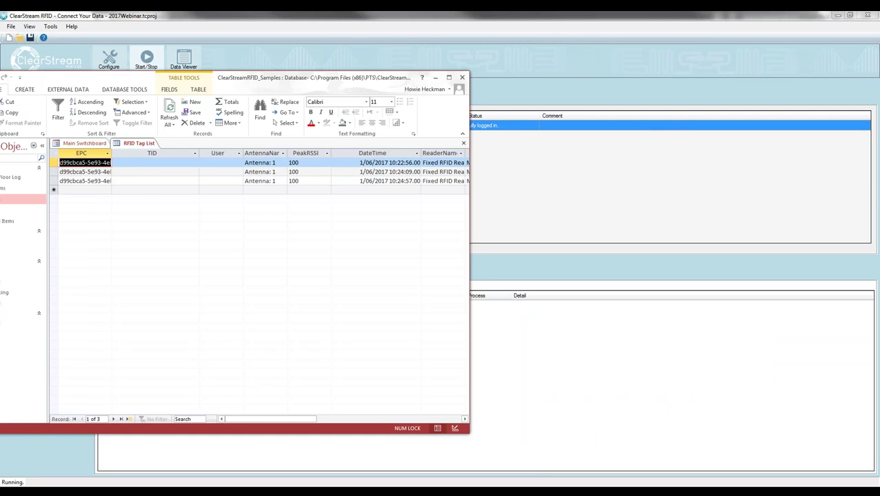
pyautogui.hotkey('ctrl', 'a')
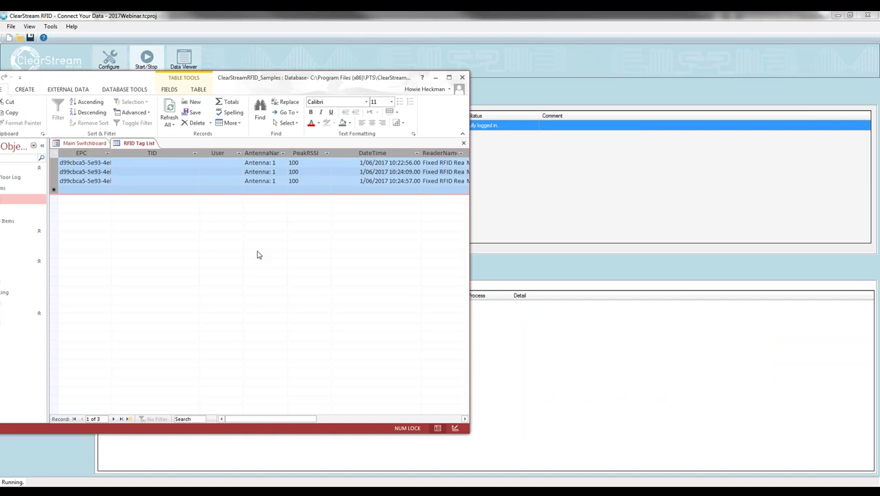
pyautogui.press('Delete')
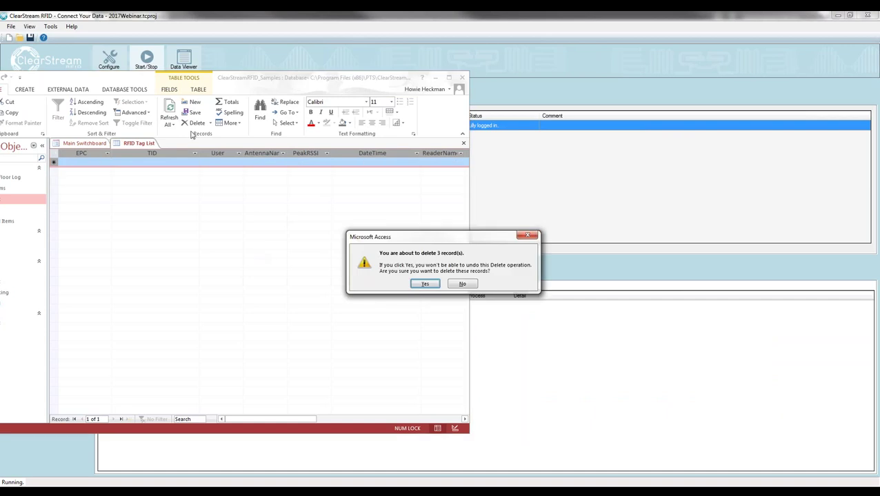
pyautogui.click(424, 285)
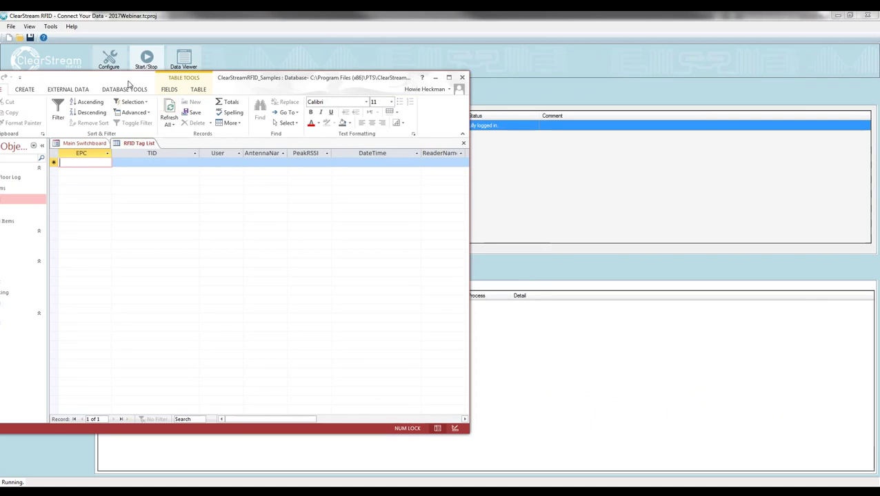
# - Return to the ClearStream RFID configuration and enable Report tag no longer visible in Fixed RFID Reader 1's tag settings
pyautogui.click(791, 127)
pyautogui.click(106, 59)
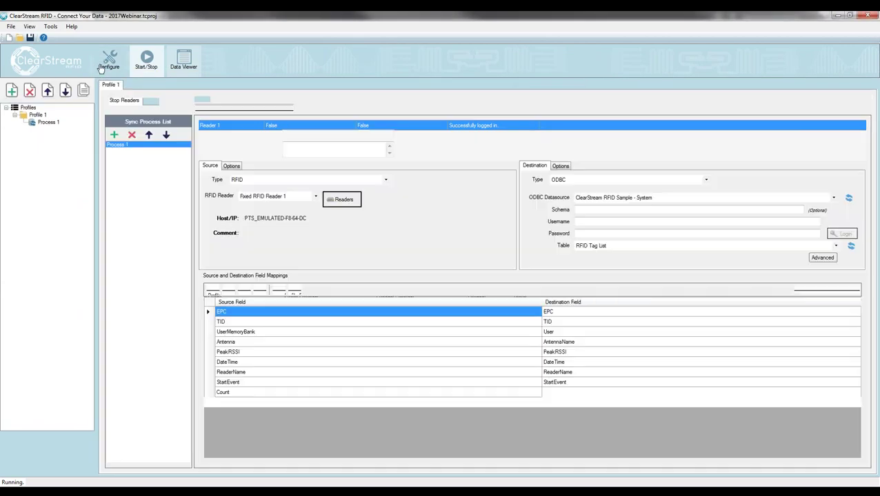
pyautogui.click(349, 202)
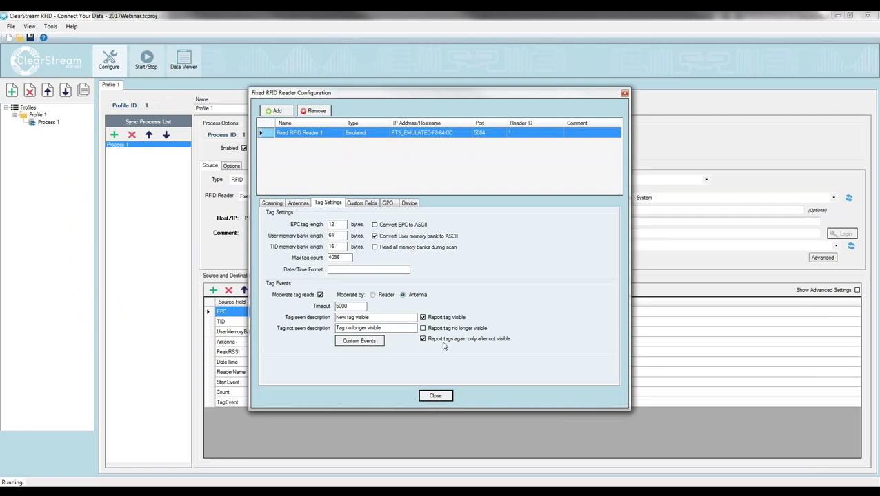
pyautogui.click(423, 328)
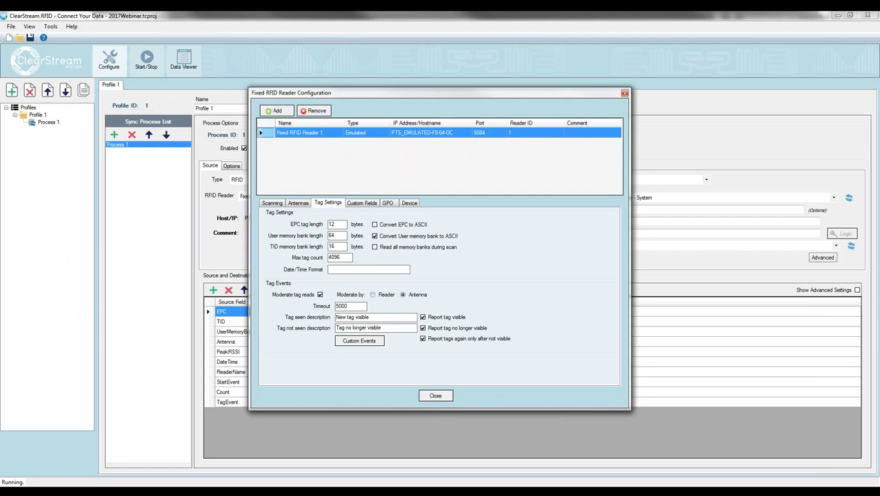
pyautogui.click(436, 397)
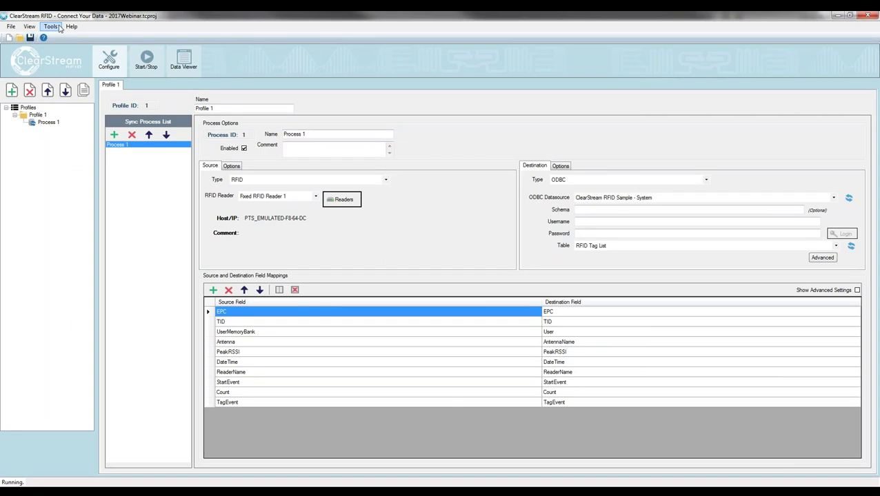
# - Start the selected Fixed RFID Reader 1 and arrange the Access and Virtual Site Survey windows side by side
pyautogui.click(146, 61)
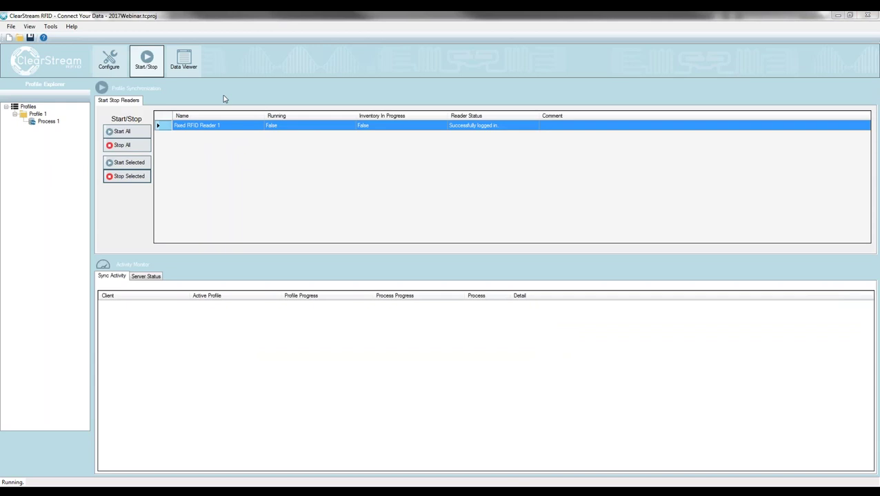
pyautogui.click(138, 162)
pyautogui.moveTo(827, 74); pyautogui.dragTo(715, 76)
pyautogui.hotkey('alt', 'Tab')
pyautogui.moveTo(631, 61); pyautogui.dragTo(244, 79)
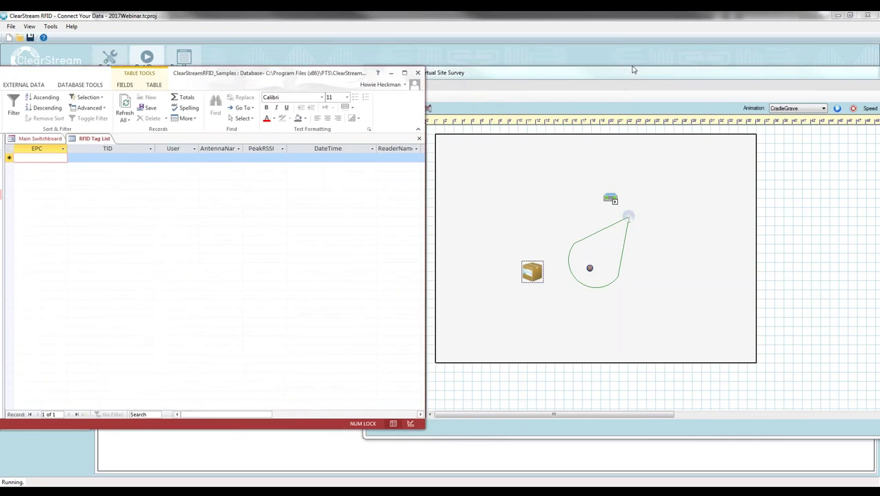
# - Refresh the empty RFID Tag List table, move the box into the antenna's read zone, and refresh the table for new reads
pyautogui.click(612, 82)
pyautogui.click(118, 110)
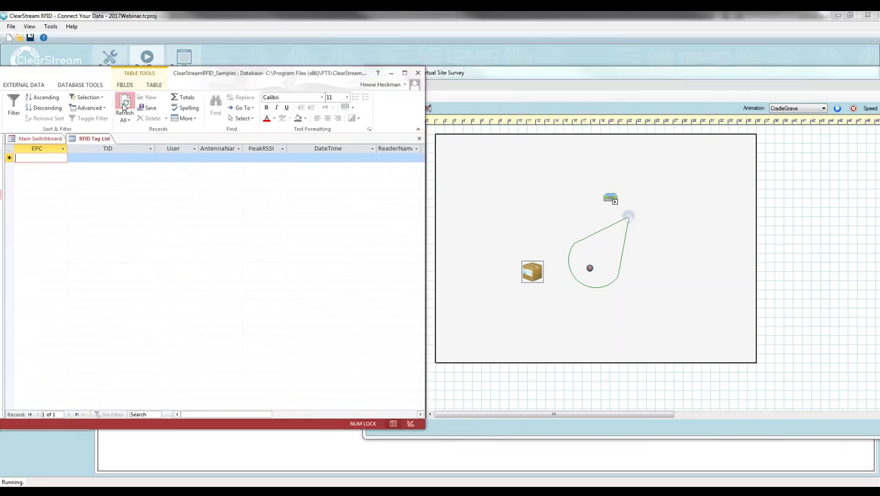
pyautogui.click(509, 82)
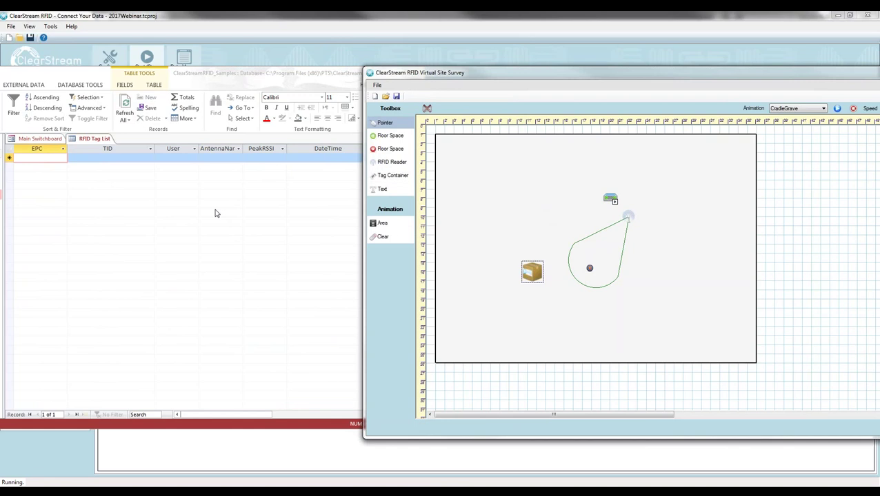
pyautogui.moveTo(526, 276); pyautogui.dragTo(516, 279)
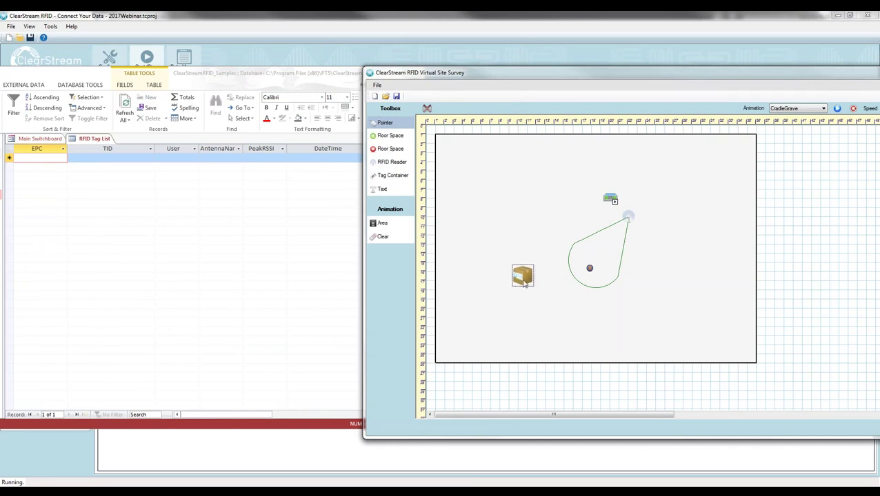
pyautogui.moveTo(524, 283); pyautogui.dragTo(591, 271)
pyautogui.click(125, 104)
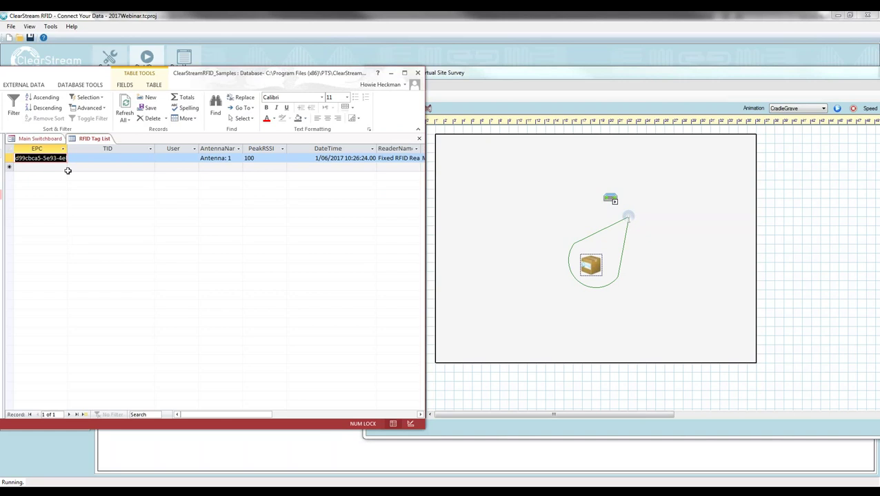
pyautogui.click(127, 104)
pyautogui.click(125, 104)
# - Move the box out of the antenna's read zone and refresh the RFID Tag List table after the timeout
pyautogui.moveTo(597, 265); pyautogui.dragTo(512, 276)
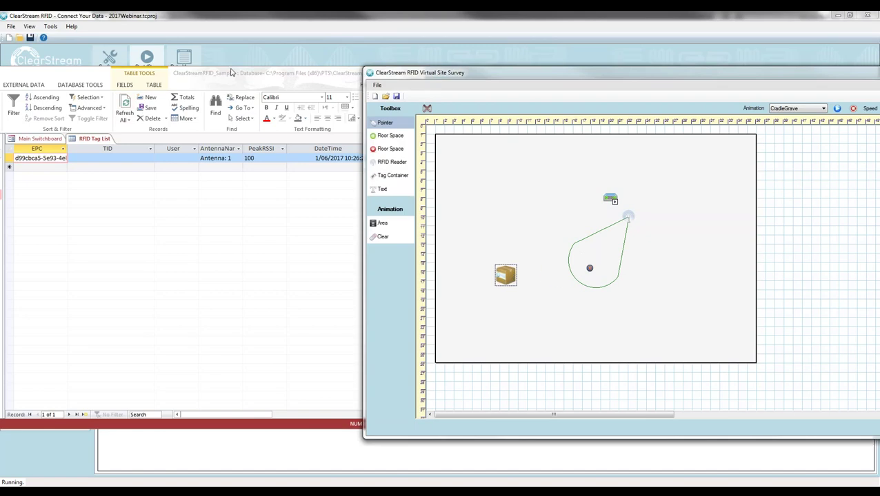
pyautogui.click(310, 313)
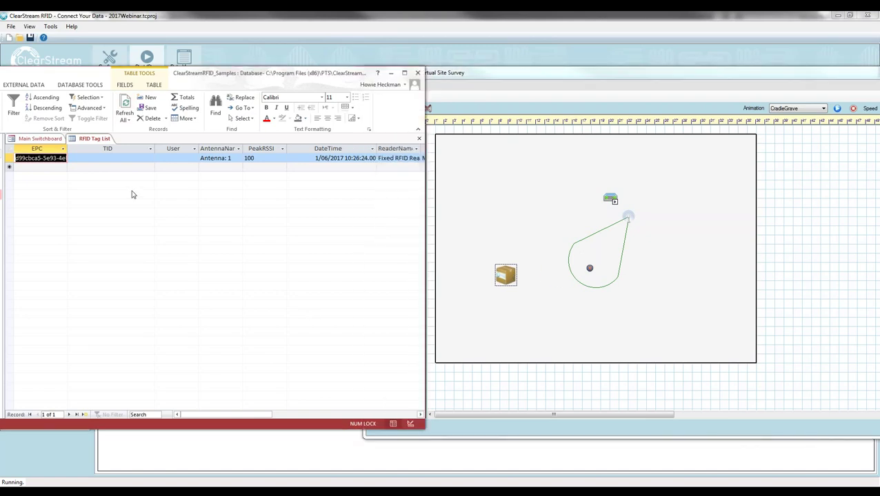
pyautogui.click(127, 104)
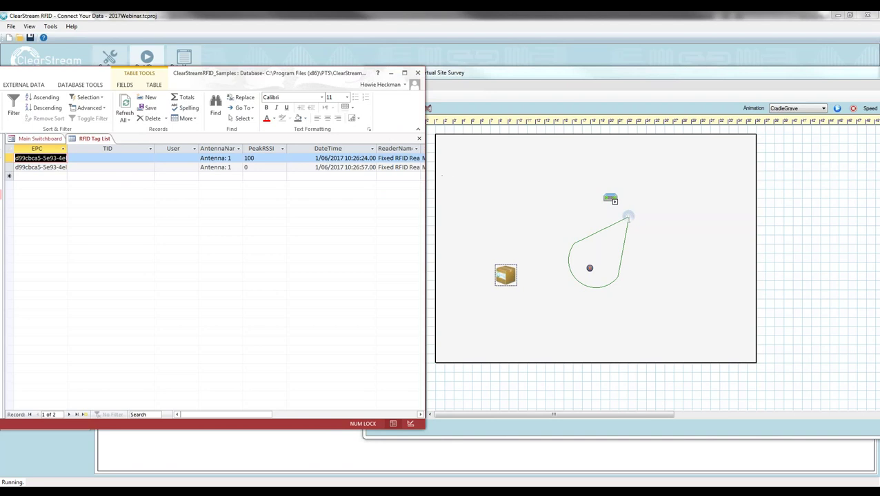
# - Widen the Access window and the TagEvent column, and examine the event description of each record
pyautogui.moveTo(426, 180); pyautogui.dragTo(433, 180)
pyautogui.click(258, 168)
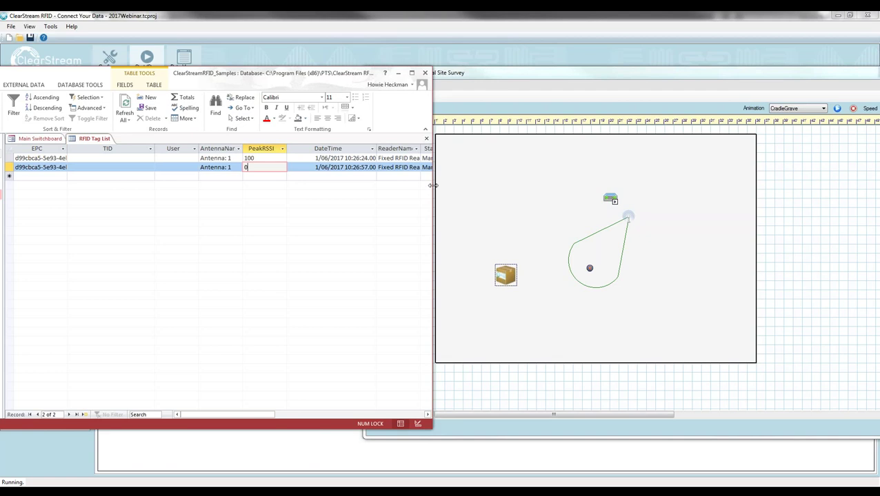
pyautogui.moveTo(433, 185); pyautogui.dragTo(633, 185)
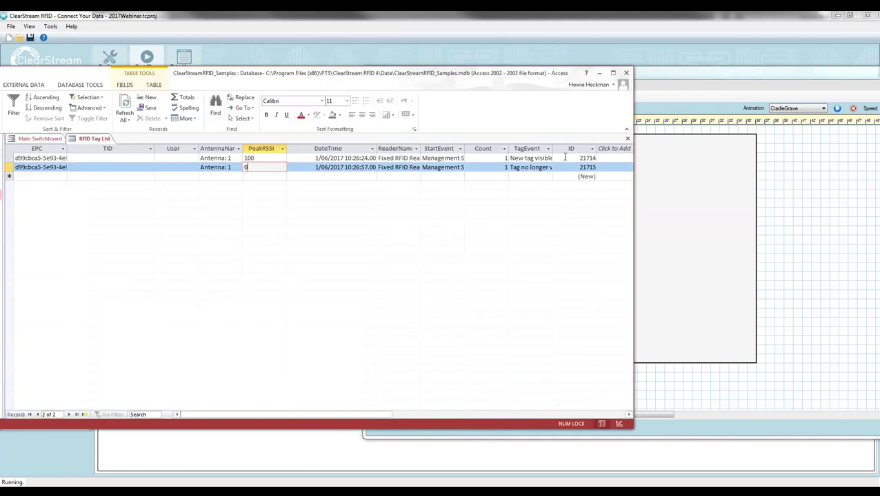
pyautogui.moveTo(552, 148); pyautogui.dragTo(510, 158)
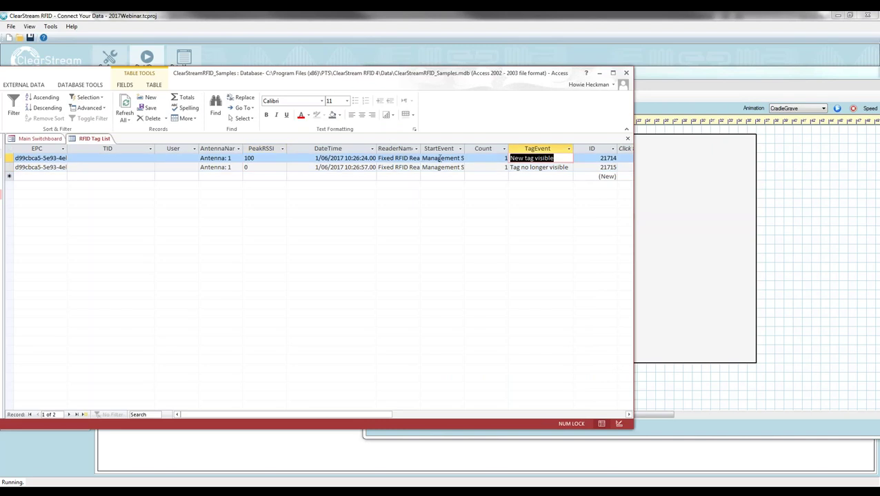
pyautogui.press('Down')
pyautogui.press('Down')
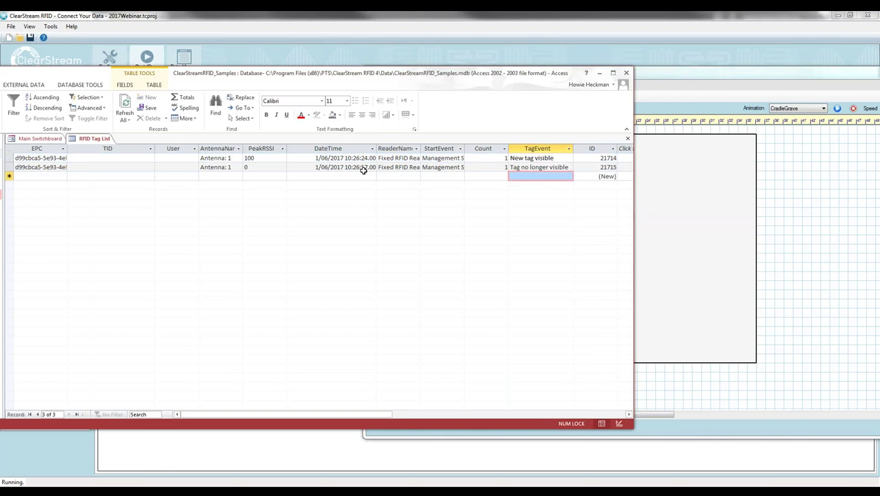
pyautogui.press('Up')
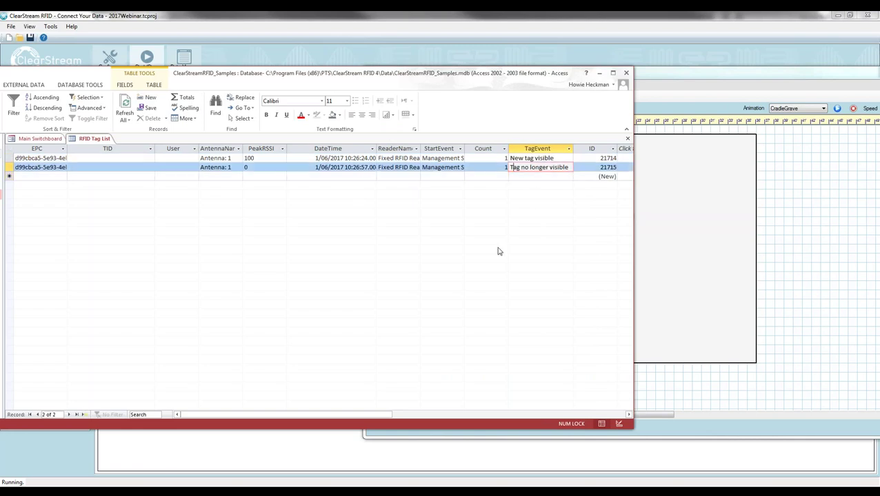
# - Put the box back into the antenna's read zone and refresh the RFID Tag List table for the new read
pyautogui.click(126, 103)
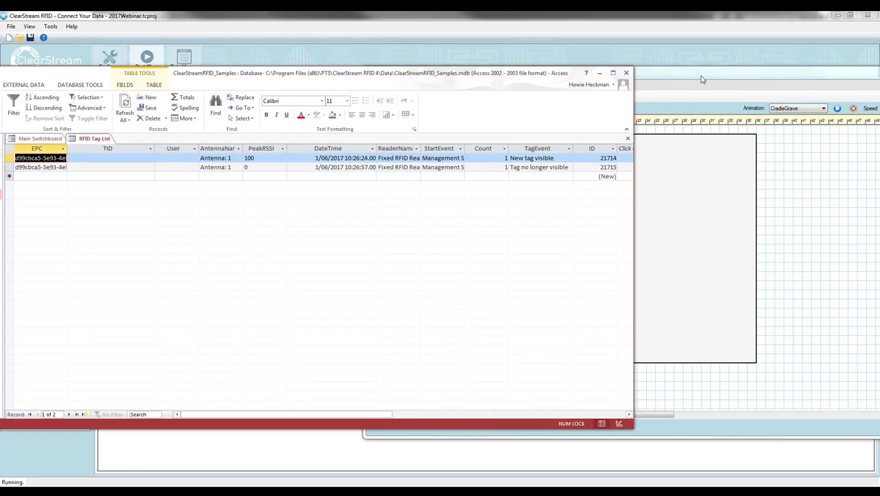
pyautogui.click(635, 99)
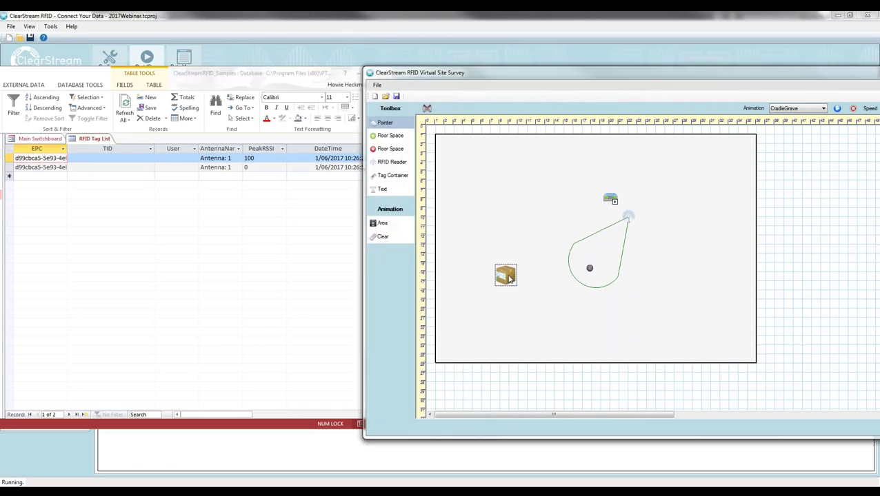
pyautogui.moveTo(507, 278); pyautogui.dragTo(583, 260)
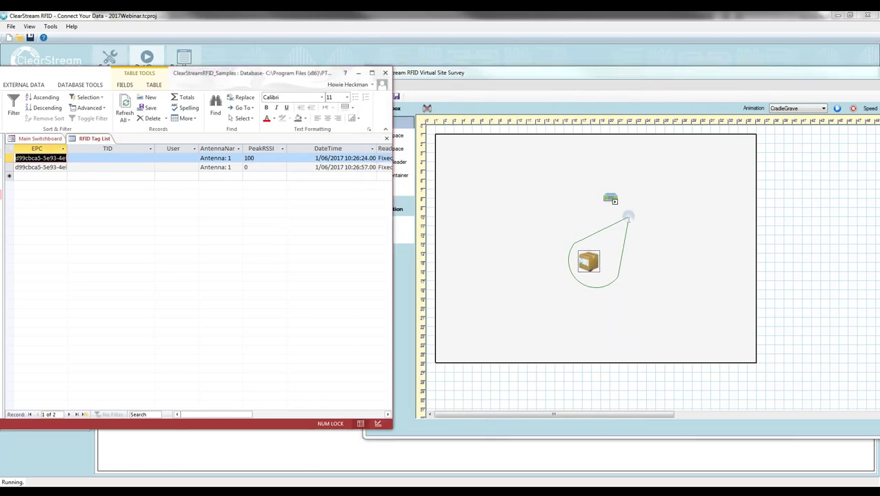
pyautogui.click(125, 105)
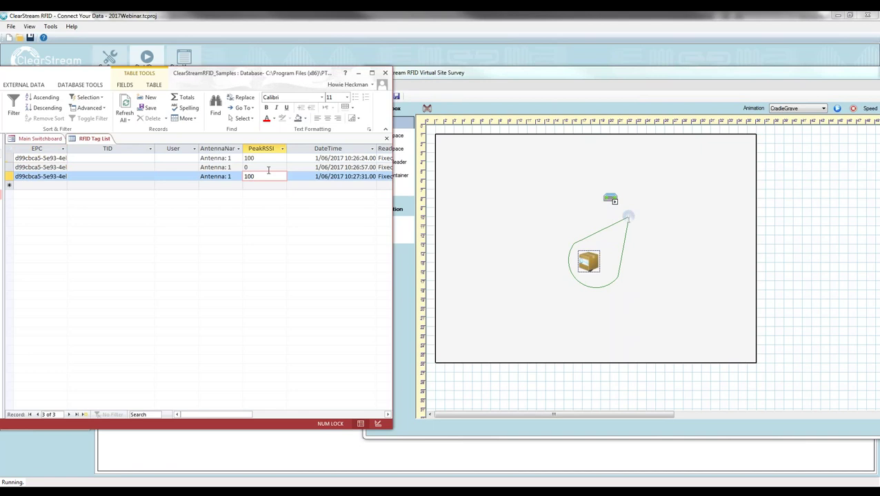
# - Widen the Access window again and examine the TagEvent value of the newest record
pyautogui.moveTo(392, 257); pyautogui.dragTo(588, 256)
pyautogui.click(555, 176)
pyautogui.moveTo(554, 176); pyautogui.dragTo(510, 177)
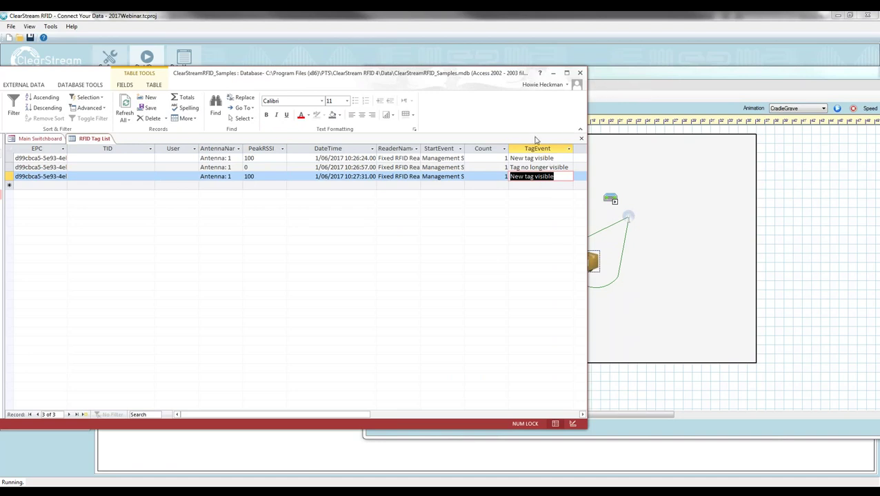
# - Recheck the table for repeated reads, then move the box out of the read zone and refresh the table until the timeout passes
pyautogui.click(660, 82)
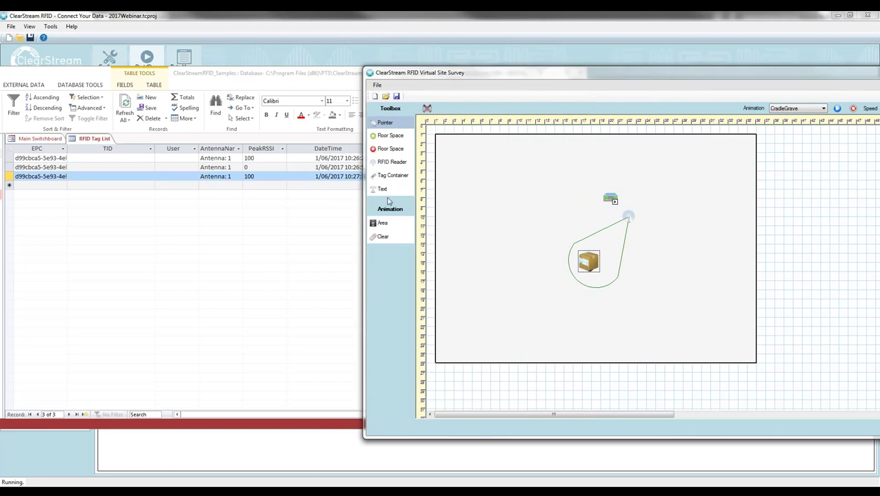
pyautogui.click(137, 101)
pyautogui.click(127, 104)
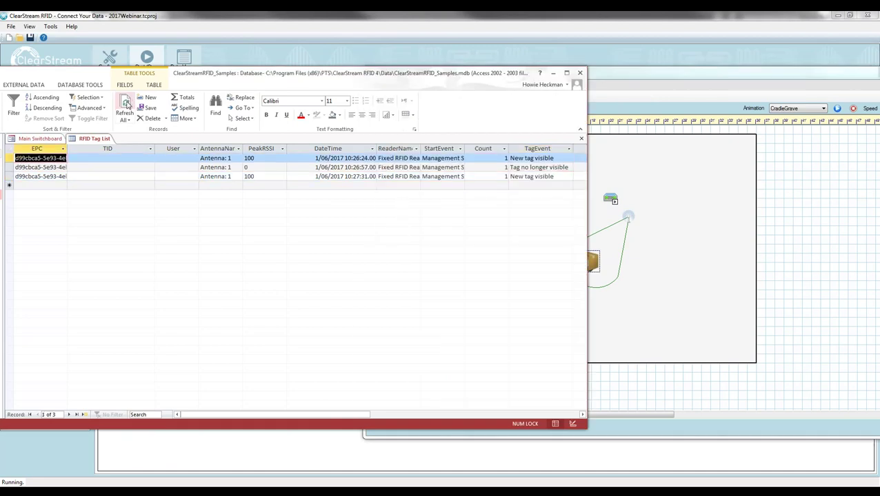
pyautogui.click(711, 75)
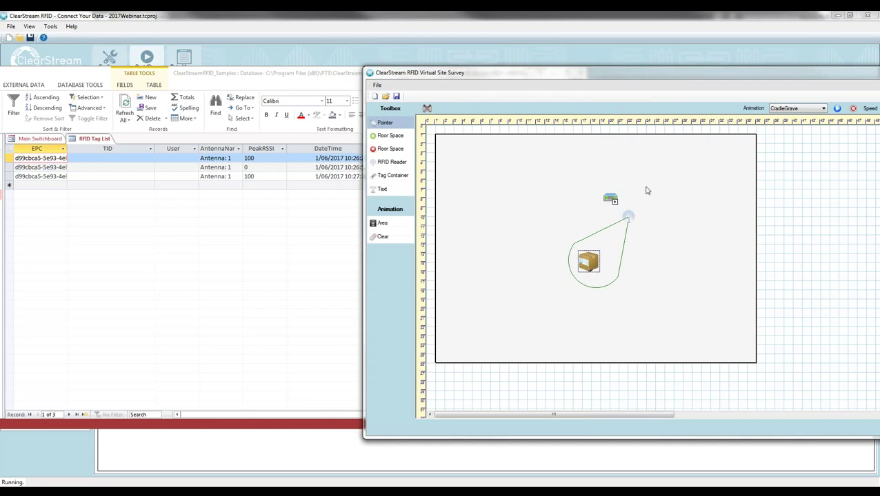
pyautogui.moveTo(594, 264); pyautogui.dragTo(517, 292)
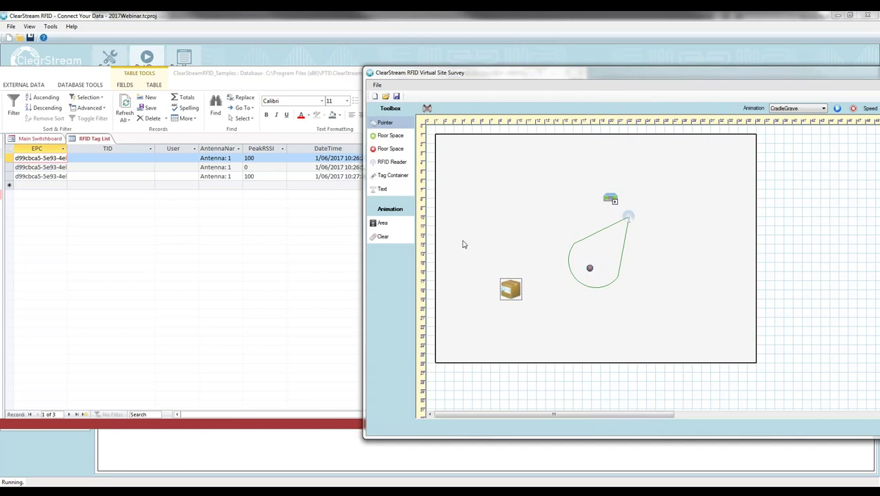
pyautogui.click(218, 77)
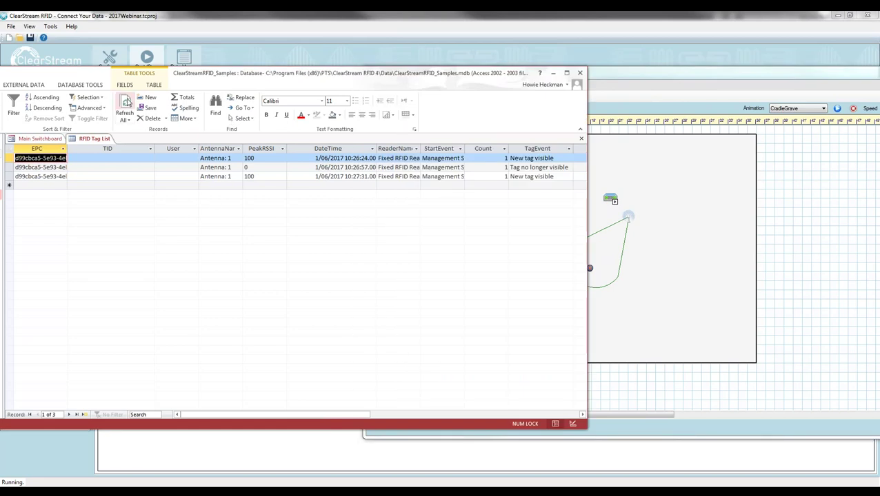
pyautogui.click(127, 103)
pyautogui.click(127, 105)
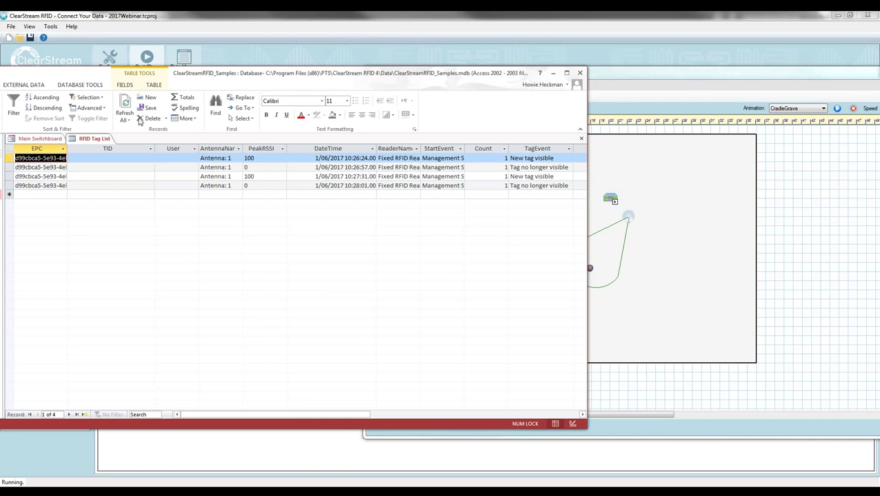
# - Return the box to the read zone once more and refresh the RFID Tag List table for another tag event
pyautogui.click(667, 80)
pyautogui.moveTo(513, 290); pyautogui.dragTo(590, 266)
pyautogui.click(287, 86)
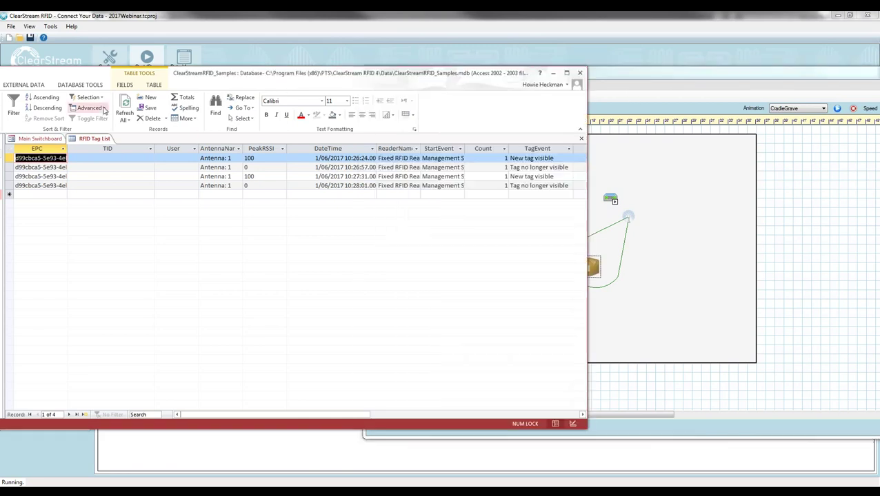
pyautogui.click(125, 102)
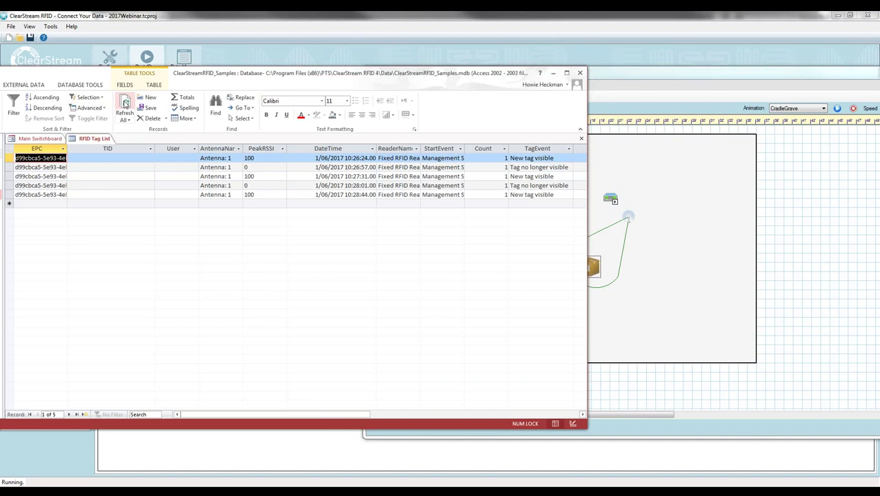
# - Examine the newest record's TagEvent, then take the box out of the read zone and refresh the table until the timeout passes
pyautogui.click(542, 195)
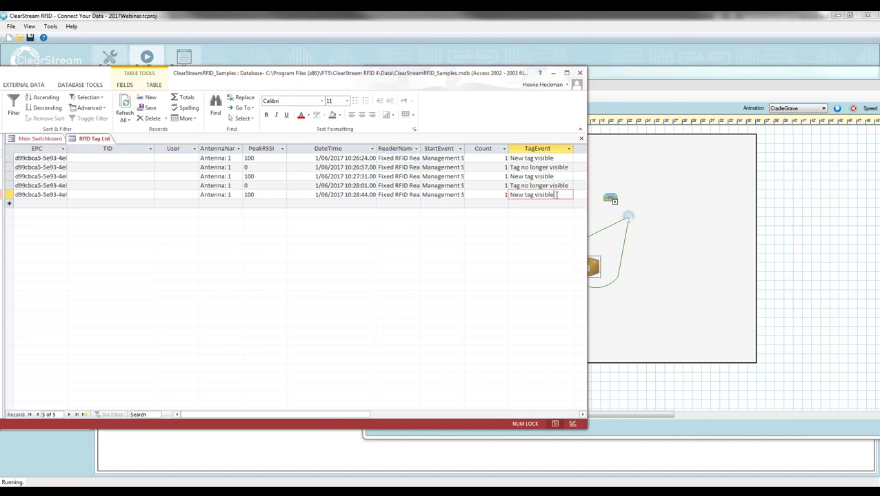
pyautogui.moveTo(510, 194); pyautogui.dragTo(572, 194)
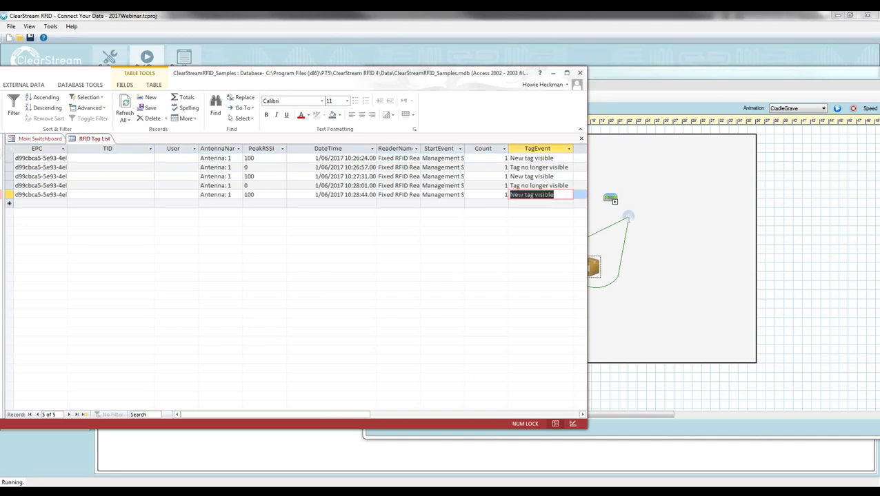
pyautogui.click(591, 279)
pyautogui.moveTo(592, 274); pyautogui.dragTo(502, 282)
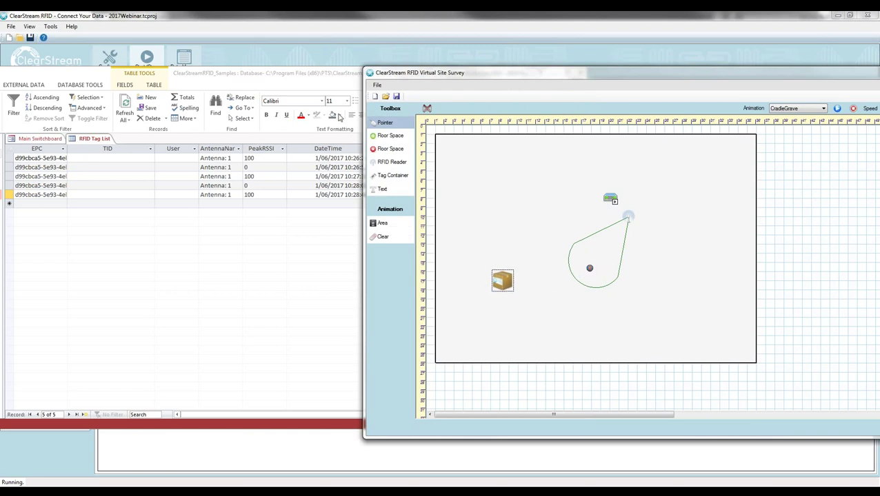
pyautogui.click(329, 83)
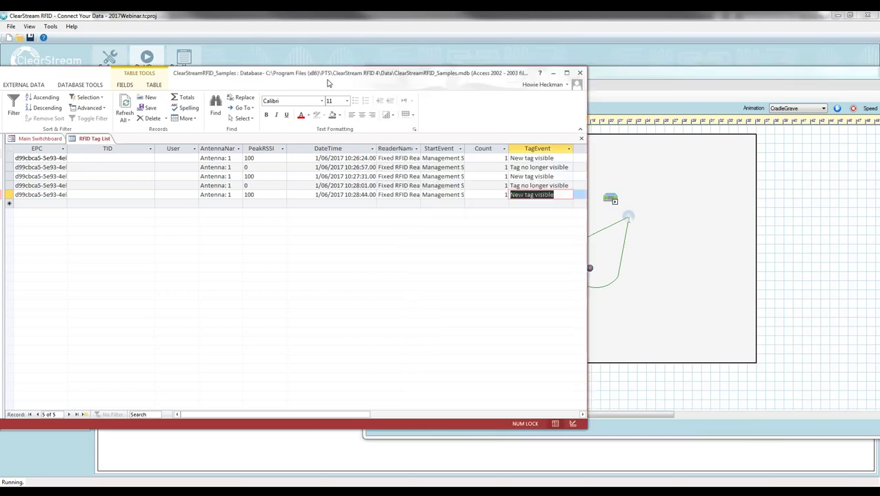
pyautogui.click(130, 108)
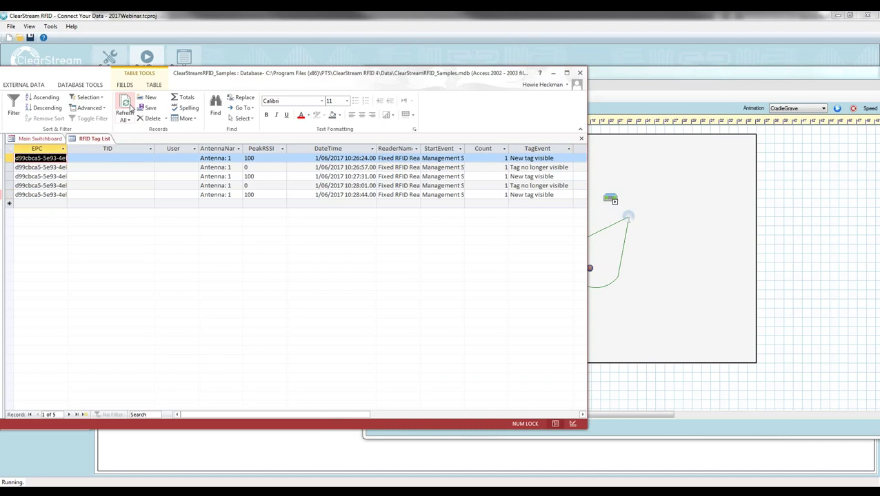
pyautogui.click(130, 108)
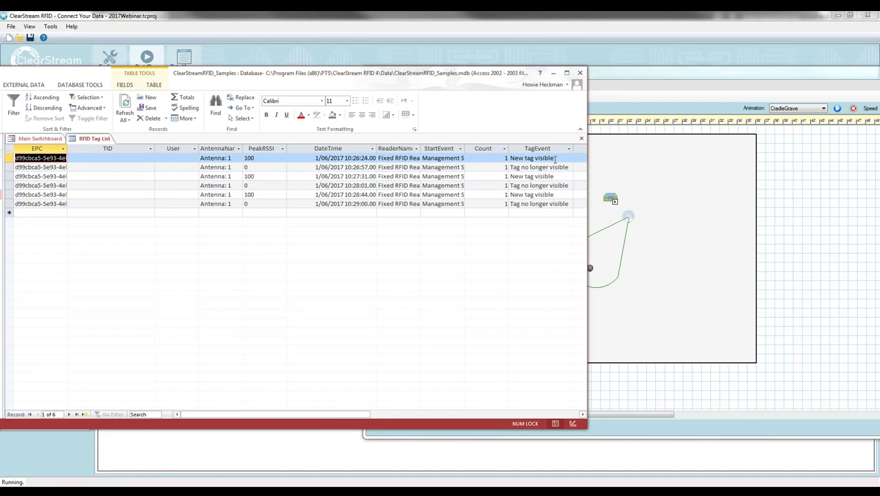
# - Compare the TagEvent values of successive records in the RFID Tag List table
pyautogui.moveTo(554, 158); pyautogui.dragTo(508, 158)
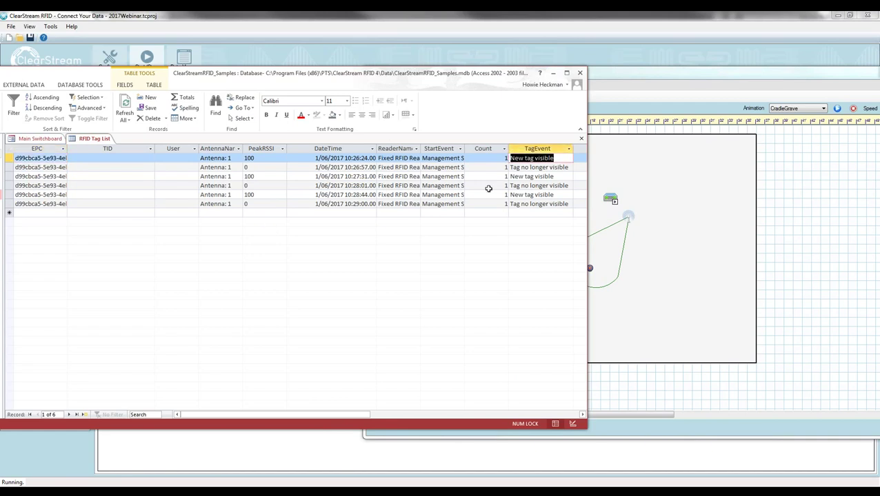
pyautogui.press('Down')
pyautogui.press('Down')
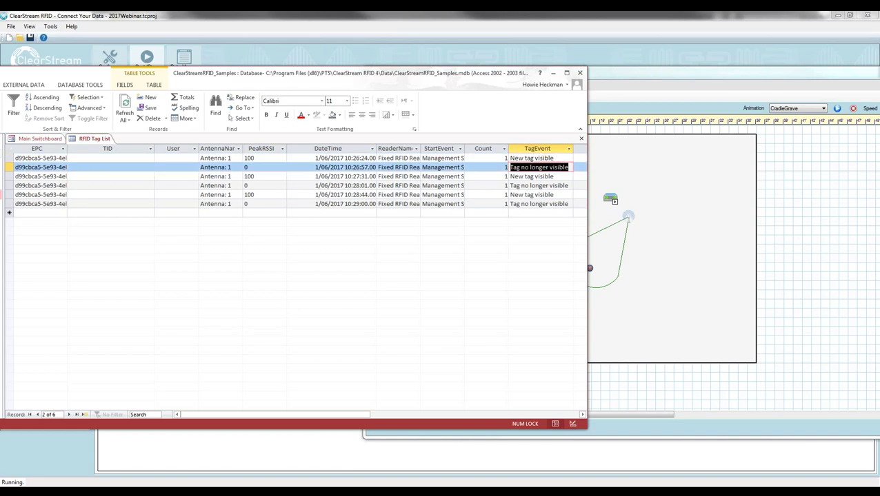
pyautogui.click(528, 194)
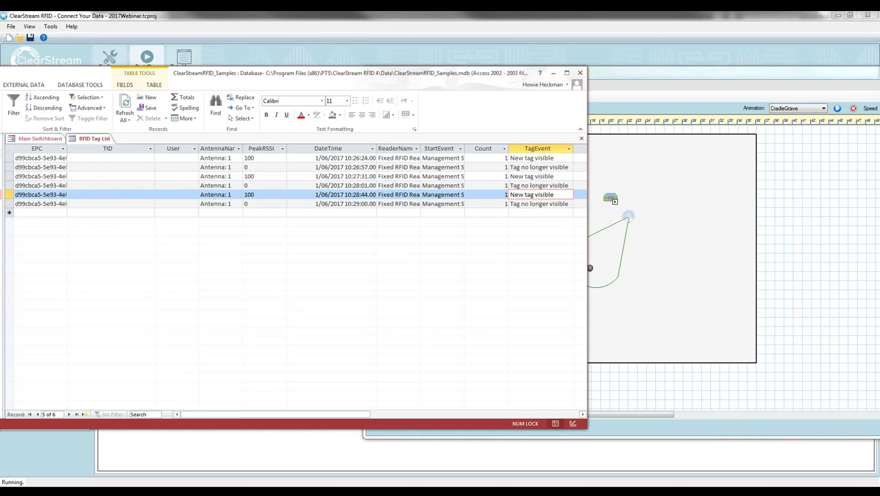
# - Stop Fixed RFID Reader 1 and delete all records from the RFID Tag List table in Access
pyautogui.click(628, 15)
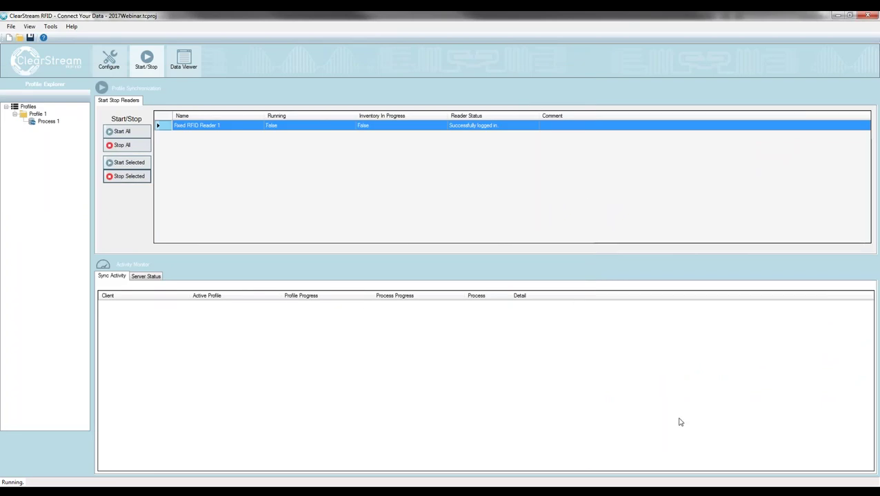
pyautogui.hotkey('alt', 'Tab')
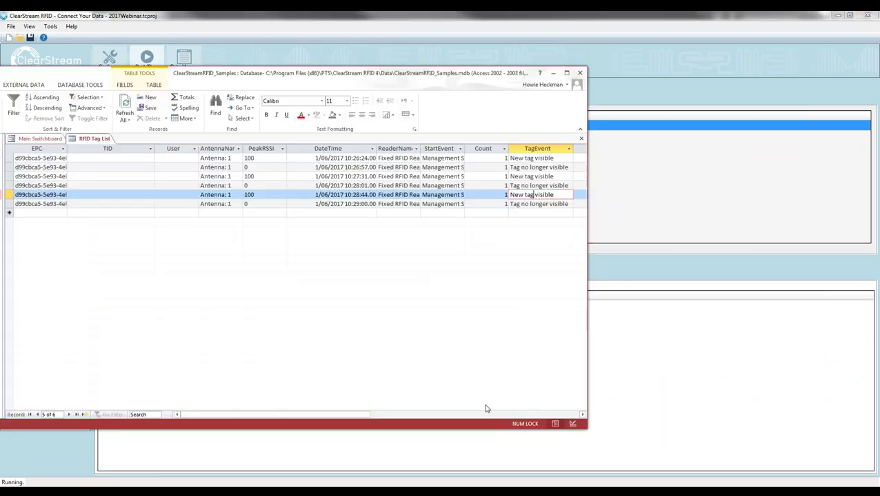
pyautogui.click(65, 176)
pyautogui.hotkey('ctrl', 'a')
pyautogui.press('Delete')
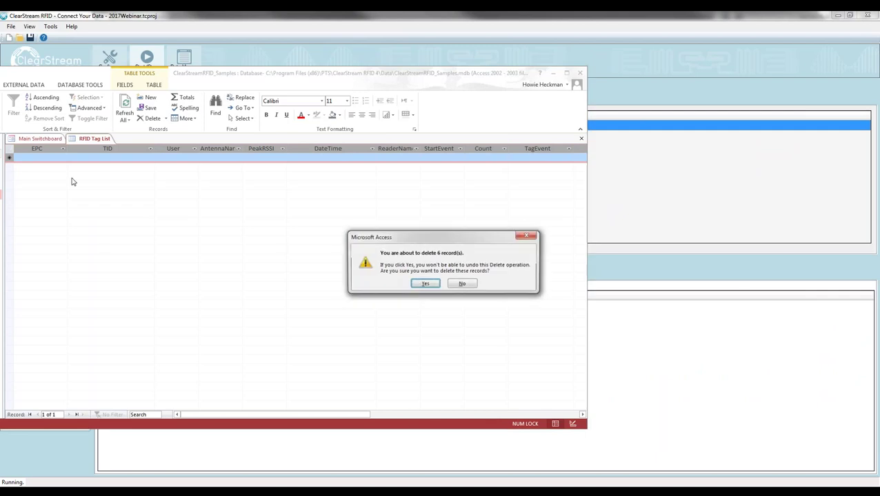
pyautogui.click(422, 285)
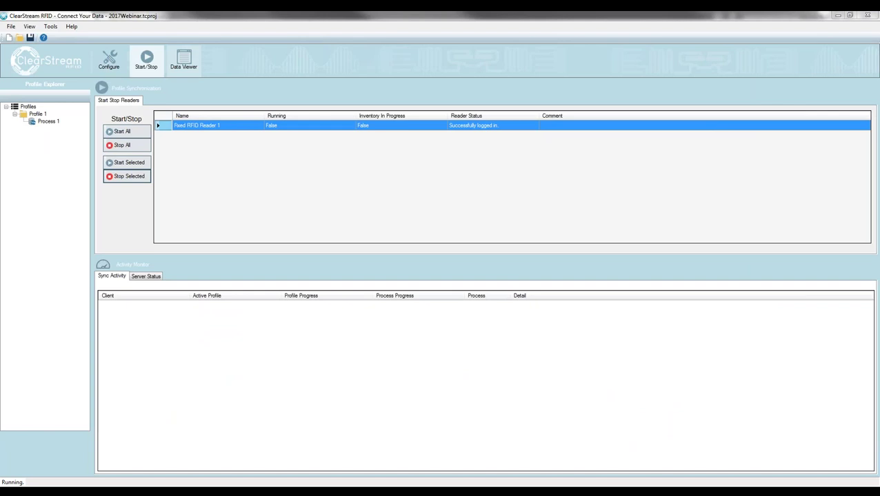
# - Return to the Virtual Site Survey and move the antenna into the floor's left half and the box towards its lower-left corner
pyautogui.click(107, 66)
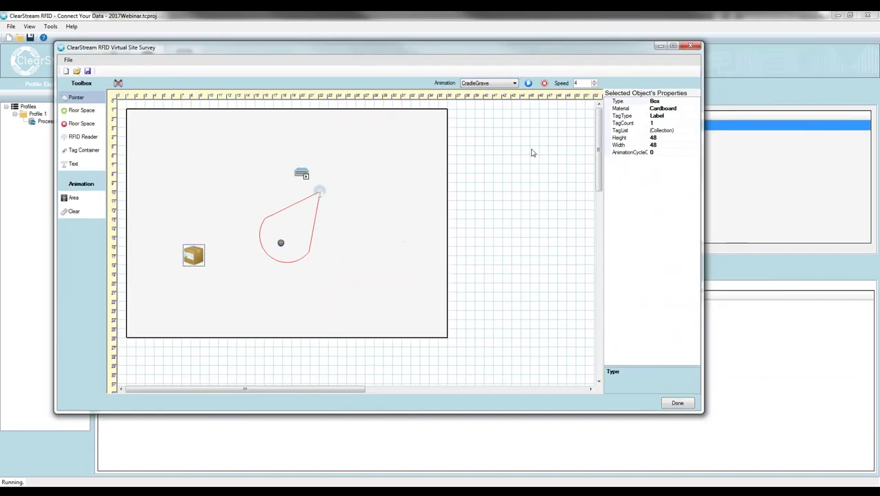
pyautogui.moveTo(319, 194); pyautogui.dragTo(233, 181)
pyautogui.click(191, 256)
pyautogui.moveTo(191, 256); pyautogui.dragTo(150, 290)
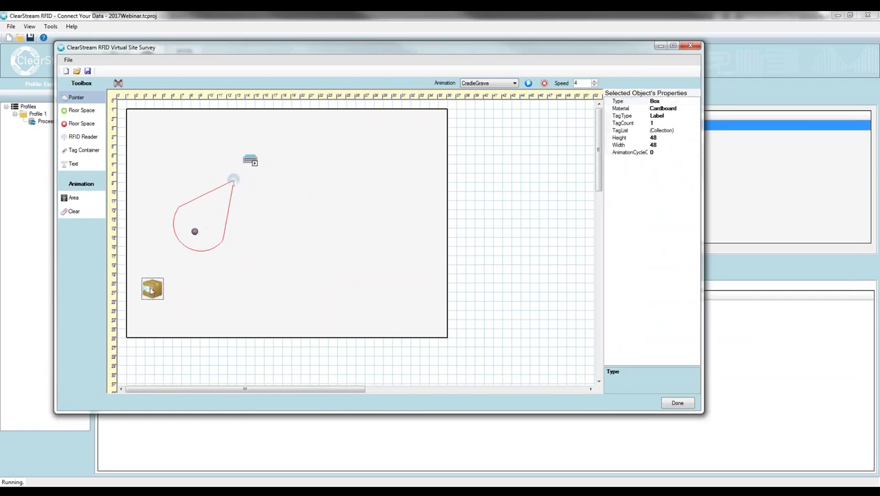
# - Cut floor space from the upper and lower edges to form two rooms, adding some back to widen the connecting doorway
pyautogui.click(81, 123)
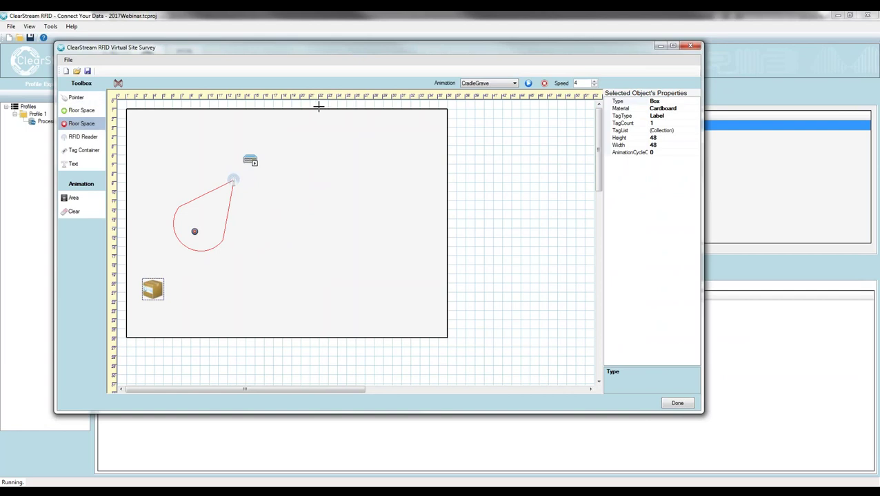
pyautogui.moveTo(319, 107); pyautogui.dragTo(345, 204)
pyautogui.moveTo(317, 269); pyautogui.dragTo(340, 358)
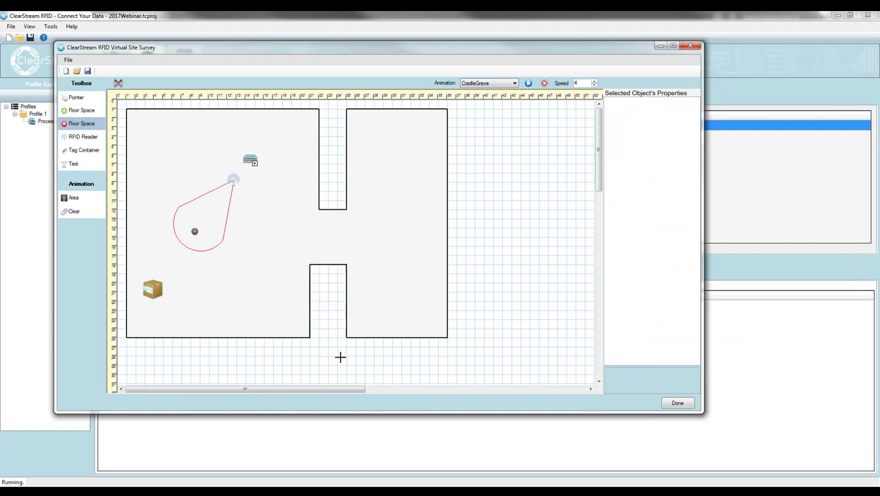
pyautogui.moveTo(323, 109); pyautogui.dragTo(309, 206)
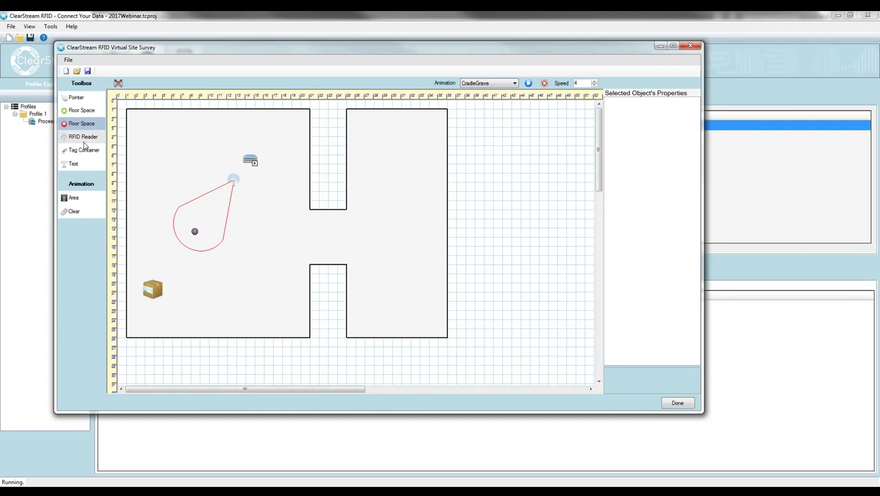
pyautogui.click(81, 111)
pyautogui.moveTo(284, 189); pyautogui.dragTo(350, 226)
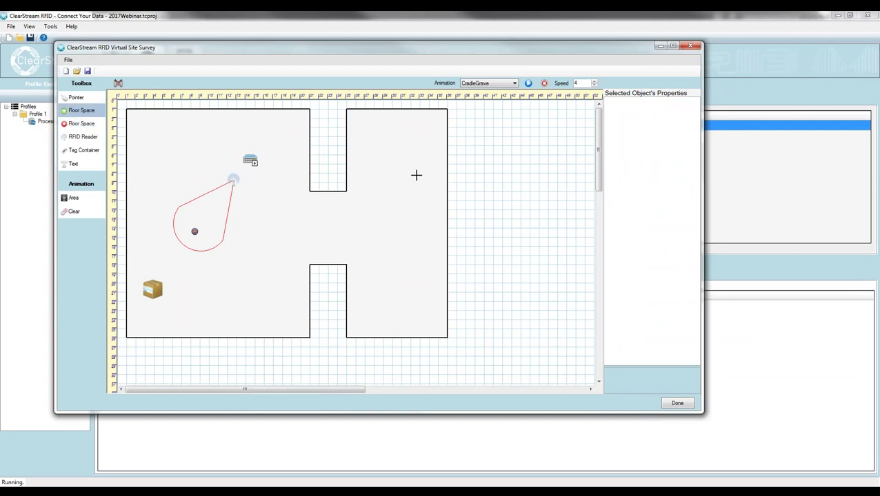
# - Add a text label reading "StockRoom" in the upper-left corner of the right room
pyautogui.click(73, 164)
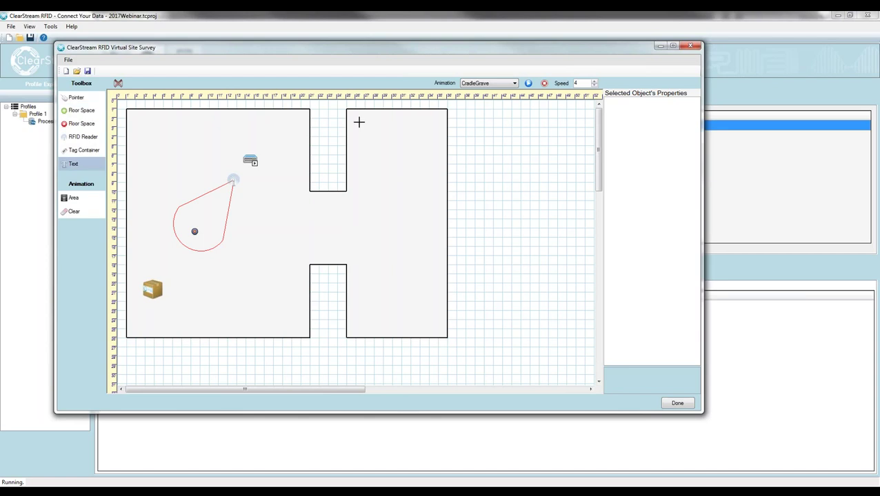
pyautogui.click(359, 122)
pyautogui.click(73, 98)
pyautogui.doubleClick(380, 129)
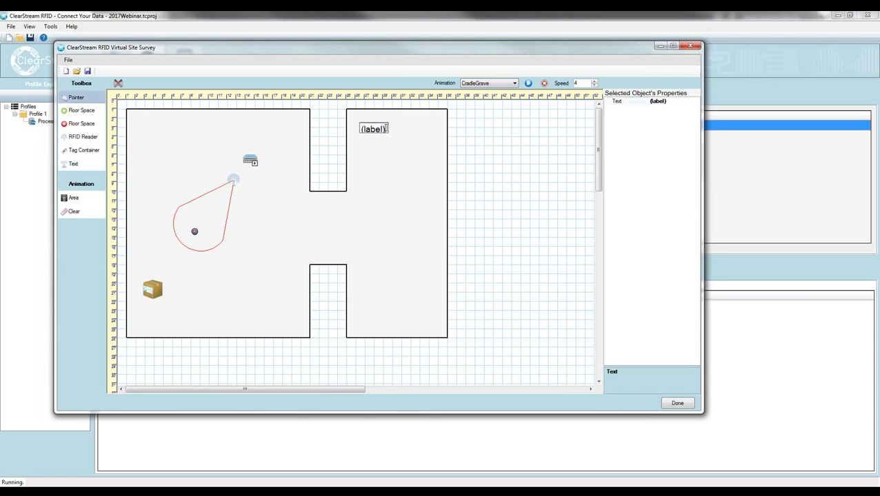
pyautogui.moveTo(385, 129); pyautogui.dragTo(338, 127)
pyautogui.write('StockRoom')
pyautogui.click(521, 134)
pyautogui.moveTo(379, 134); pyautogui.dragTo(373, 126)
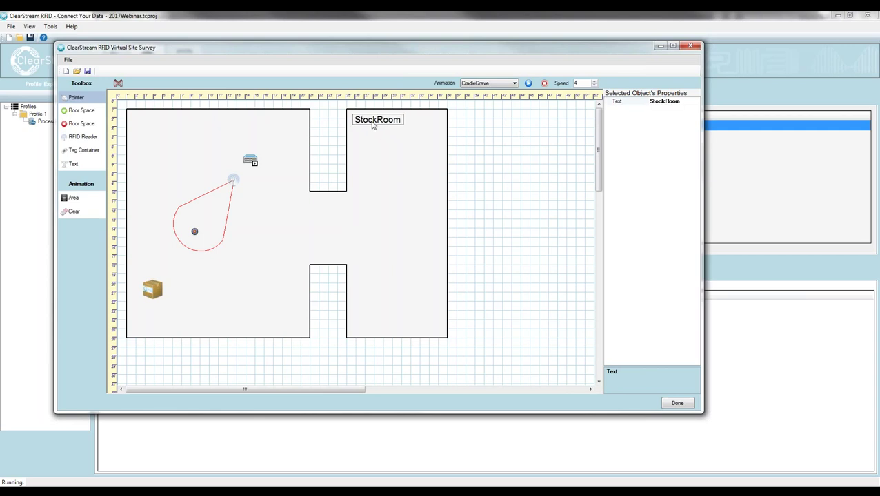
# - Add a text label reading "Shop Floor" in the upper-left corner of the left room
pyautogui.click(74, 163)
pyautogui.click(129, 112)
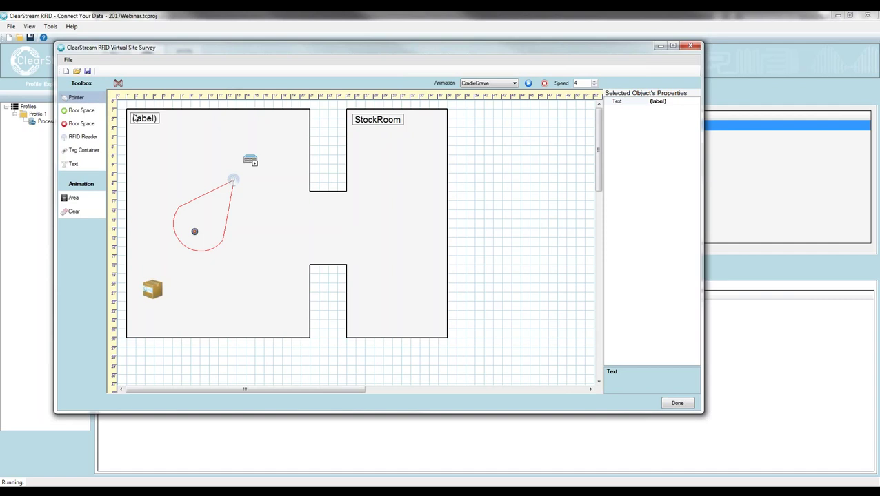
pyautogui.write('Showrrom')
pyautogui.press('BackSpace')
pyautogui.press('BackSpace')
pyautogui.press('BackSpace')
pyautogui.press('BackSpace')
pyautogui.press('BackSpace')
pyautogui.write('p Floor')
pyautogui.press('Return')
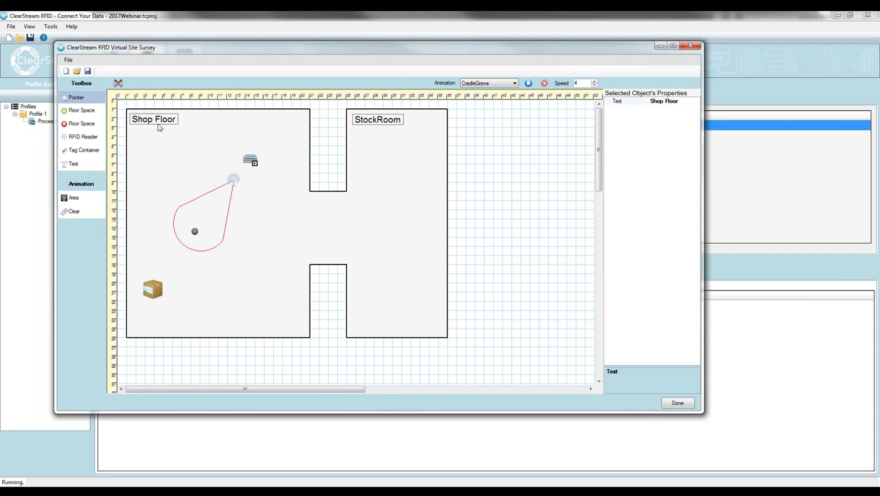
# - Place antenna 1 and the reader beside the doorway on the Shop Floor side, aiming the read zone across the doorway approach
pyautogui.click(237, 184)
pyautogui.moveTo(239, 188); pyautogui.dragTo(298, 188)
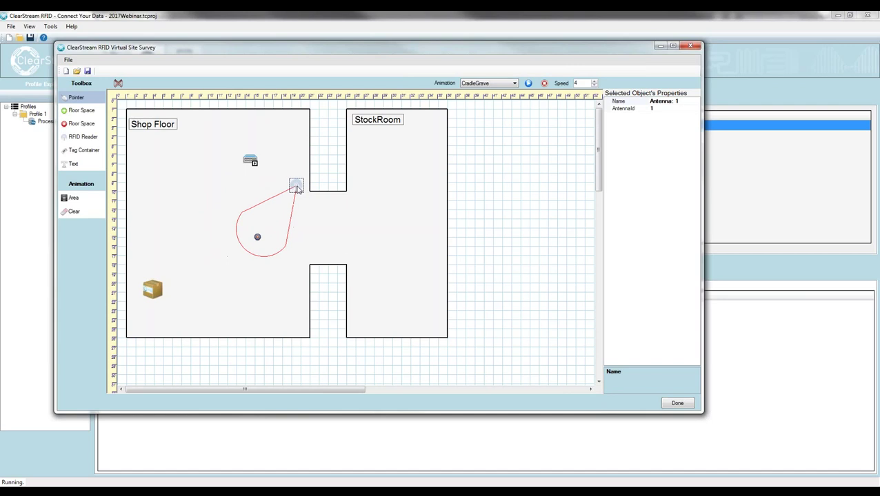
pyautogui.moveTo(257, 243); pyautogui.dragTo(278, 238)
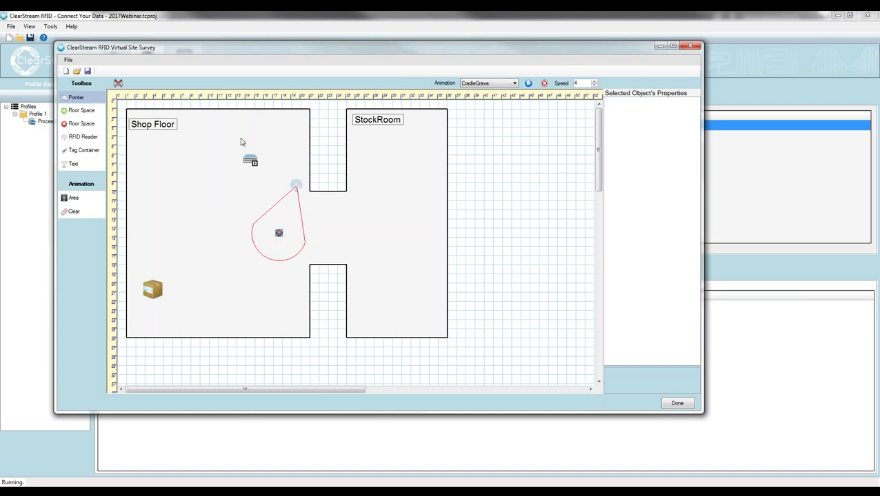
pyautogui.moveTo(253, 163); pyautogui.dragTo(376, 252)
# - Add a second antenna to the reader and place it in the StockRoom below the doorway, with its read zone aimed upward
pyautogui.rightClick(299, 167)
pyautogui.click(331, 183)
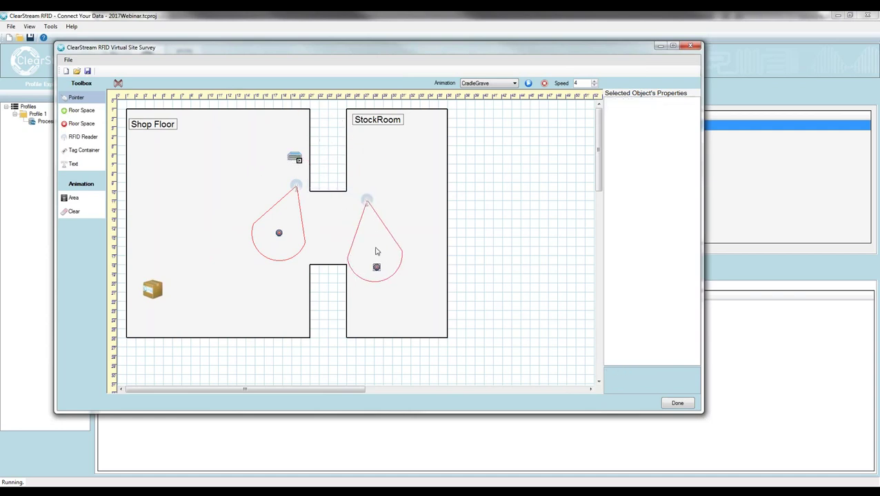
pyautogui.moveTo(367, 200); pyautogui.dragTo(361, 275)
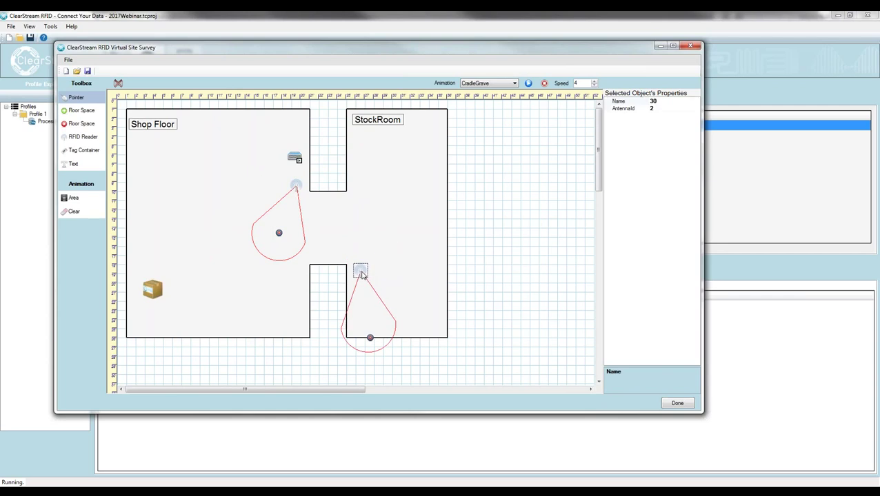
pyautogui.moveTo(367, 338); pyautogui.dragTo(377, 199)
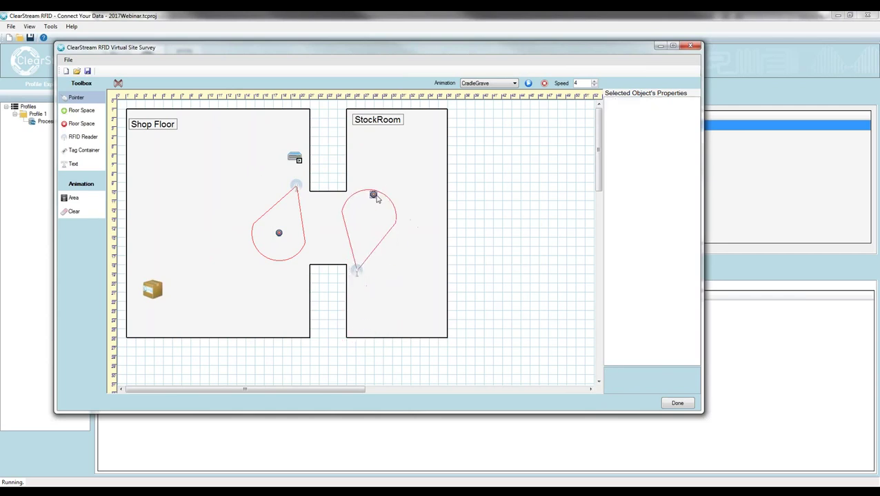
pyautogui.moveTo(356, 270); pyautogui.dragTo(359, 295)
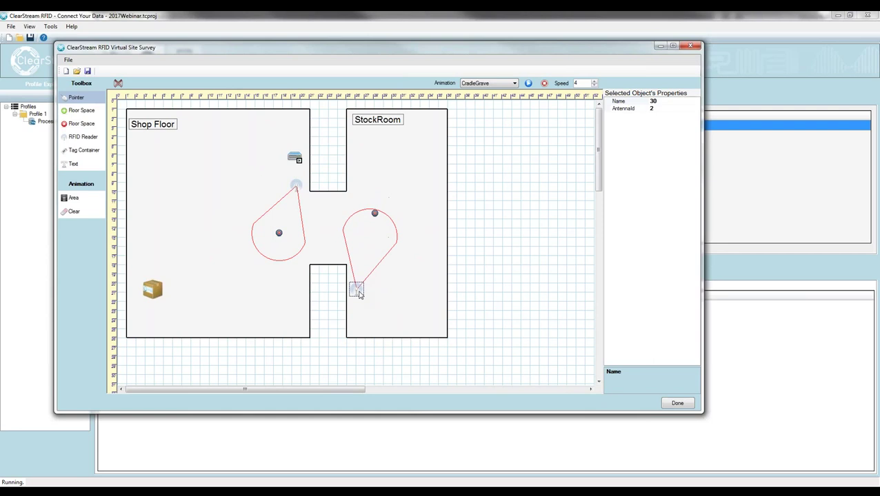
pyautogui.moveTo(373, 214); pyautogui.dragTo(373, 209)
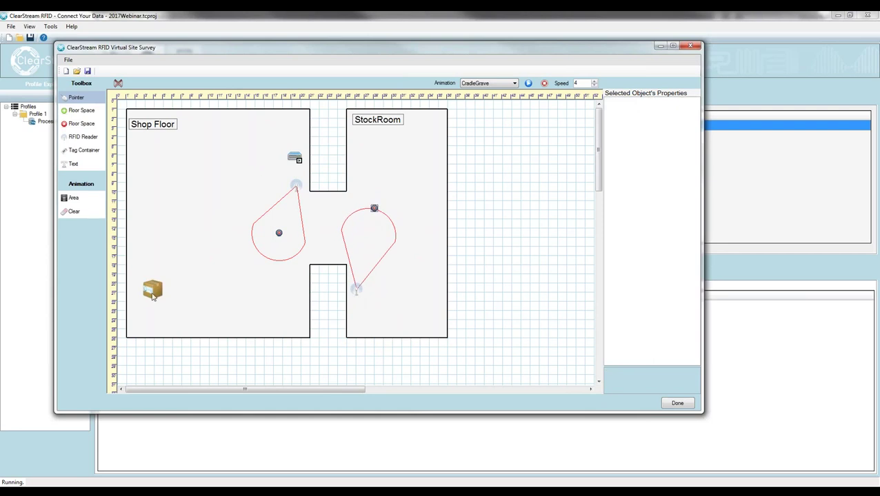
# - Fine-tune both antennas' read zones around the doorway and move the box from the StockRoom through to the Shop Floor
pyautogui.moveTo(153, 296); pyautogui.dragTo(423, 137)
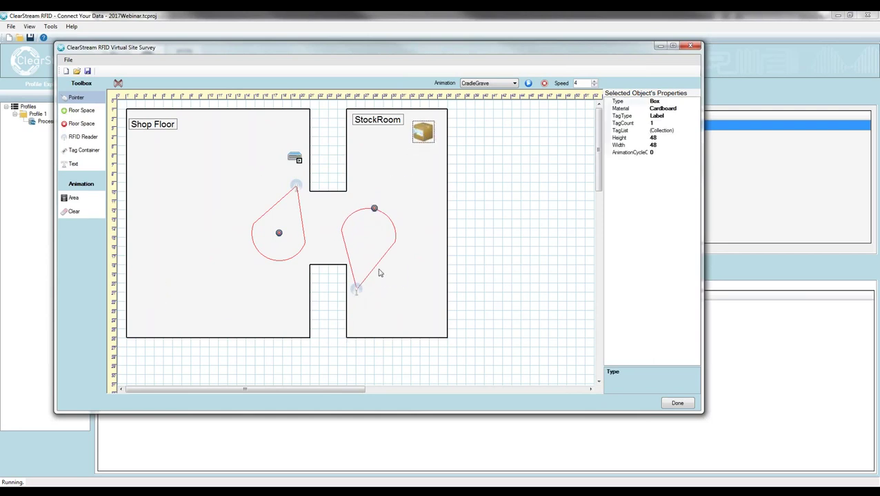
pyautogui.moveTo(376, 207); pyautogui.dragTo(372, 203)
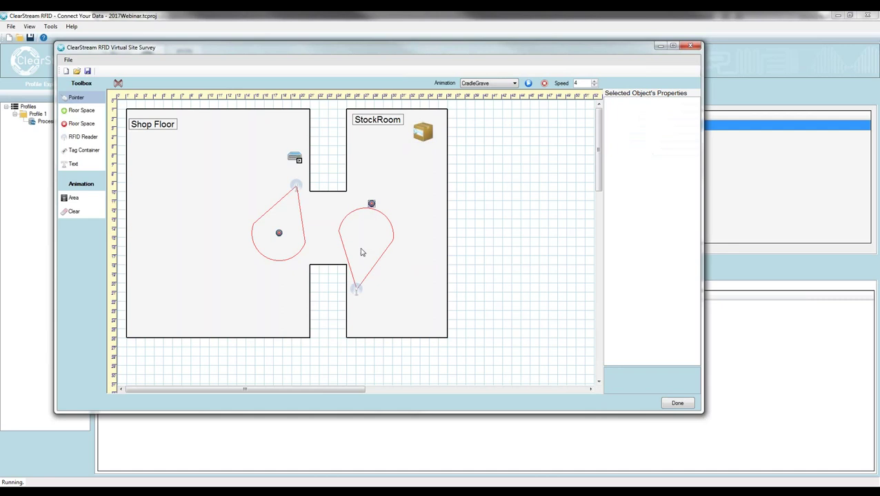
pyautogui.moveTo(294, 185); pyautogui.dragTo(298, 184)
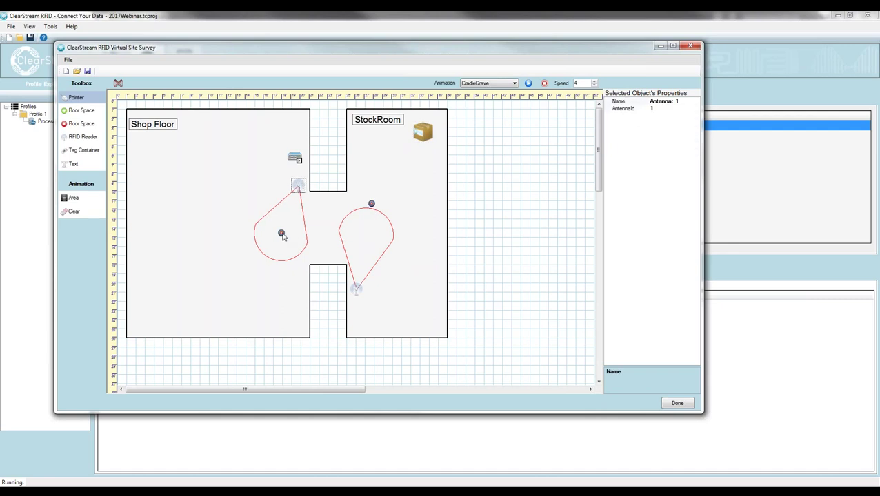
pyautogui.moveTo(282, 235); pyautogui.dragTo(284, 233)
pyautogui.moveTo(422, 137); pyautogui.dragTo(377, 225)
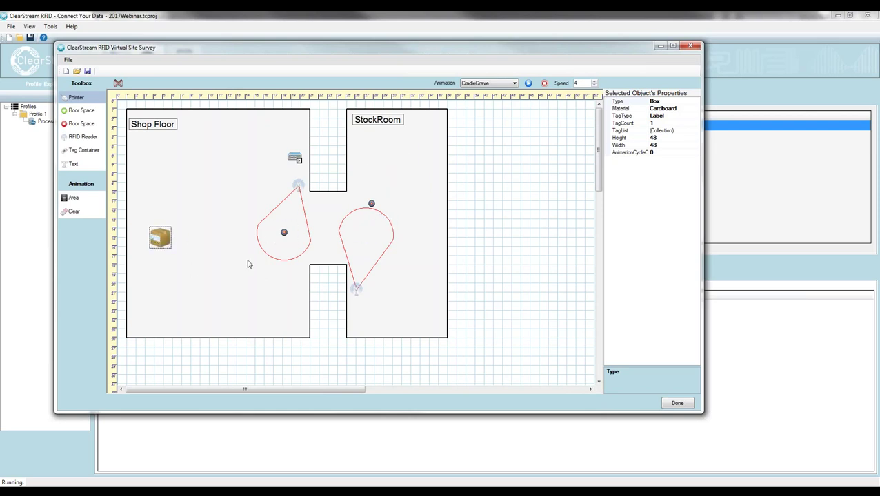
# - Move the box from the Shop Floor back to the StockRoom's upper-right corner and select the antenna below the doorway
pyautogui.moveTo(165, 243); pyautogui.dragTo(298, 245)
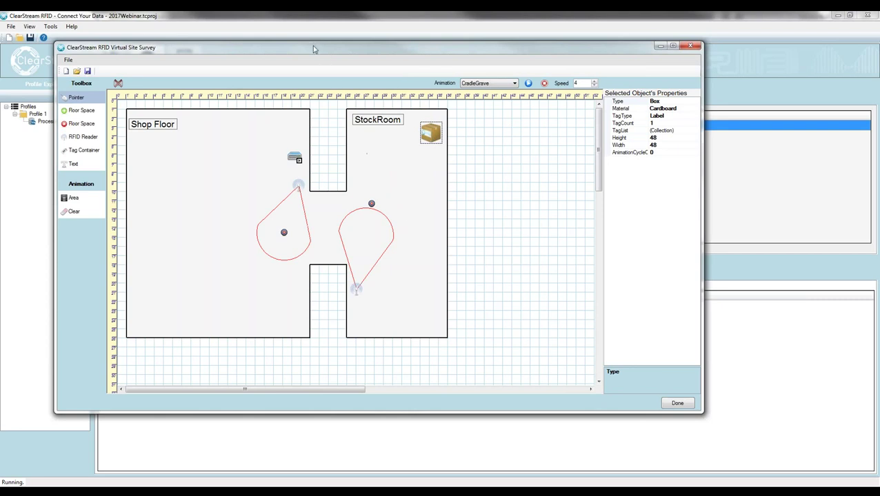
pyautogui.moveTo(275, 55); pyautogui.dragTo(350, 54)
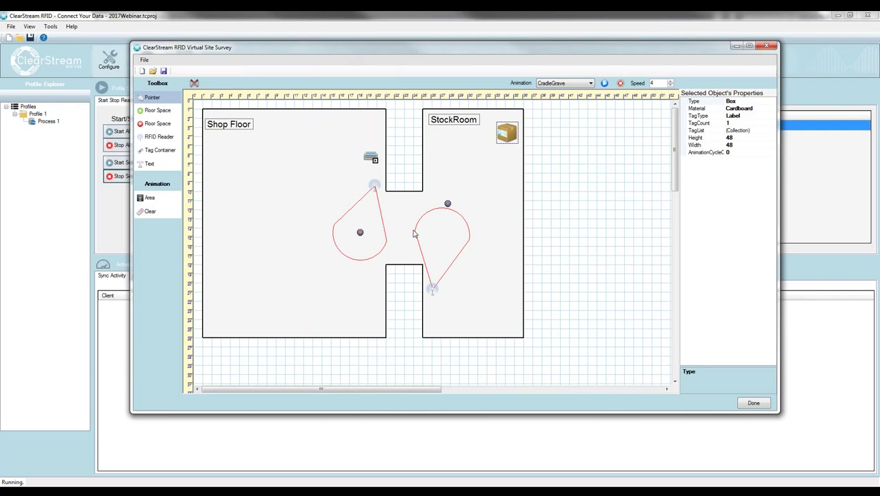
pyautogui.click(432, 290)
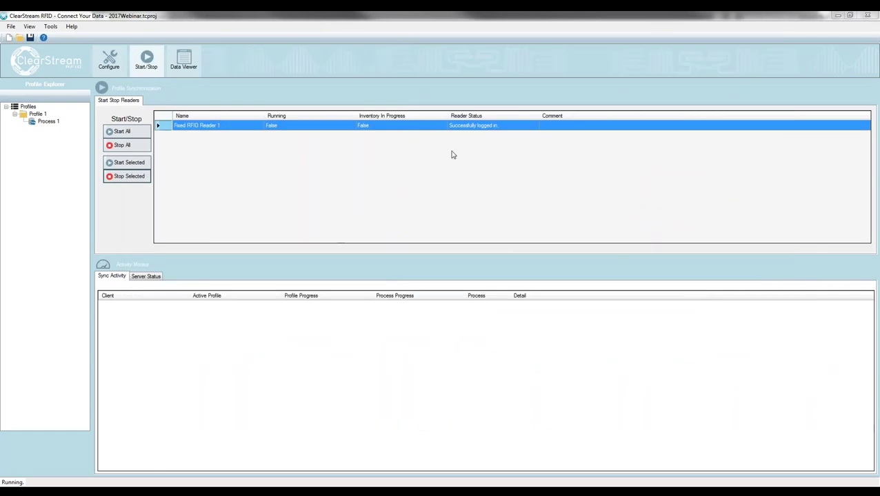
# - Open the configuration of Fixed RFID Reader 1 and add a second antenna to it
pyautogui.click(109, 60)
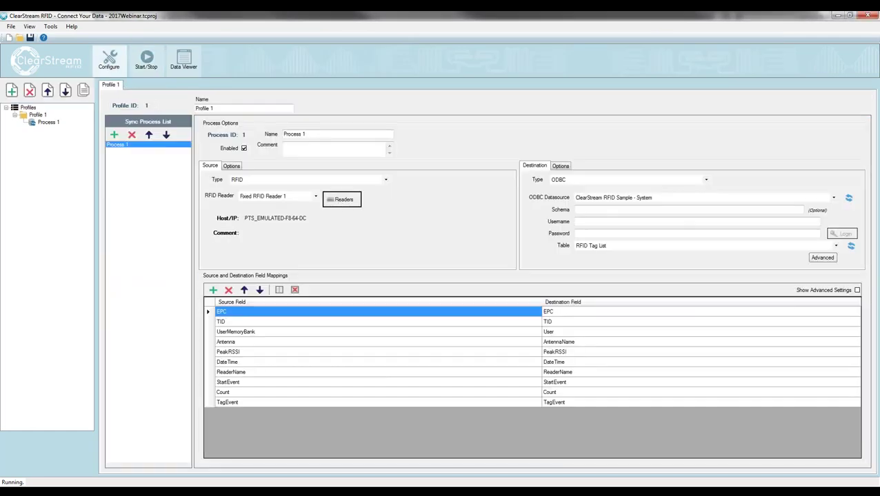
pyautogui.click(340, 200)
pyautogui.click(295, 204)
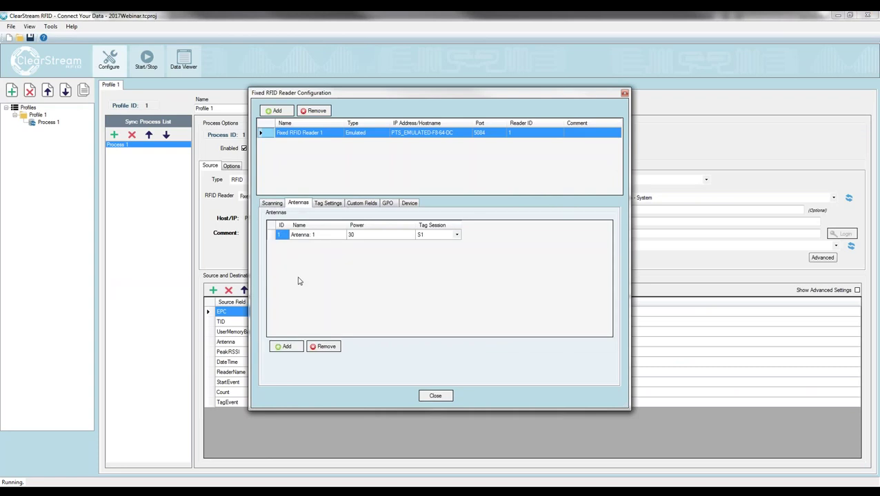
pyautogui.click(286, 347)
# - Rename the reader's antenna 1 as OUT and antenna 2 as IN
pyautogui.click(319, 235)
pyautogui.click(326, 235)
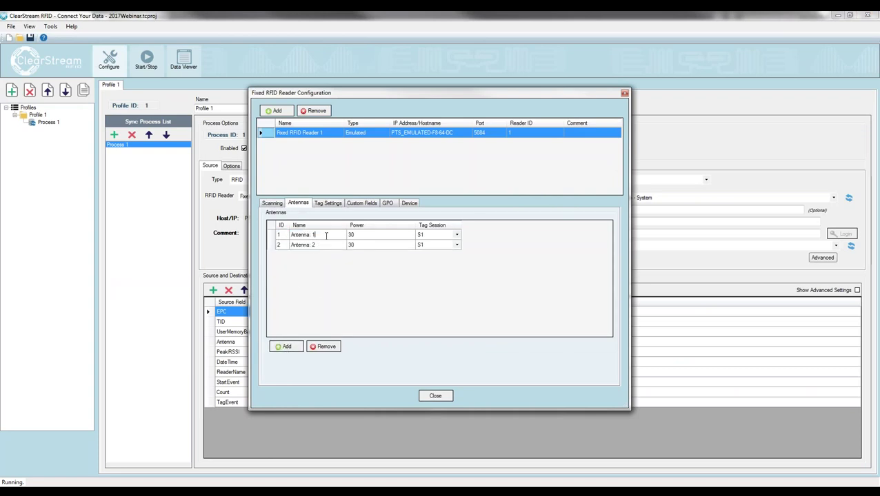
pyautogui.moveTo(326, 235); pyautogui.dragTo(238, 234)
pyautogui.write('CHEC')
pyautogui.write('OUT')
pyautogui.click(303, 244)
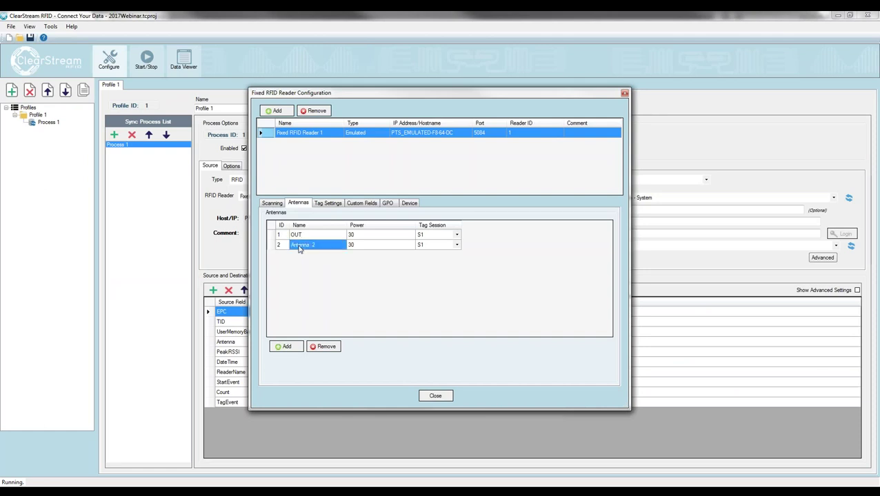
pyautogui.click(303, 245)
pyautogui.write('IN')
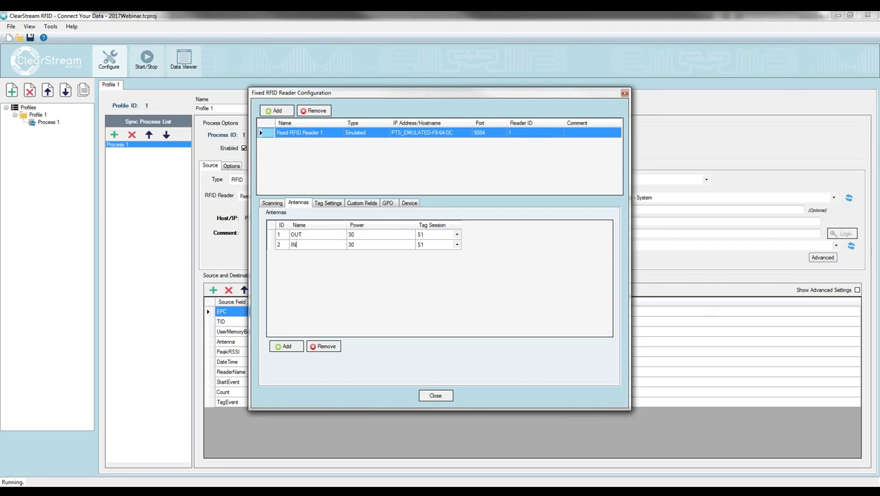
pyautogui.press('Up')
pyautogui.press('Down')
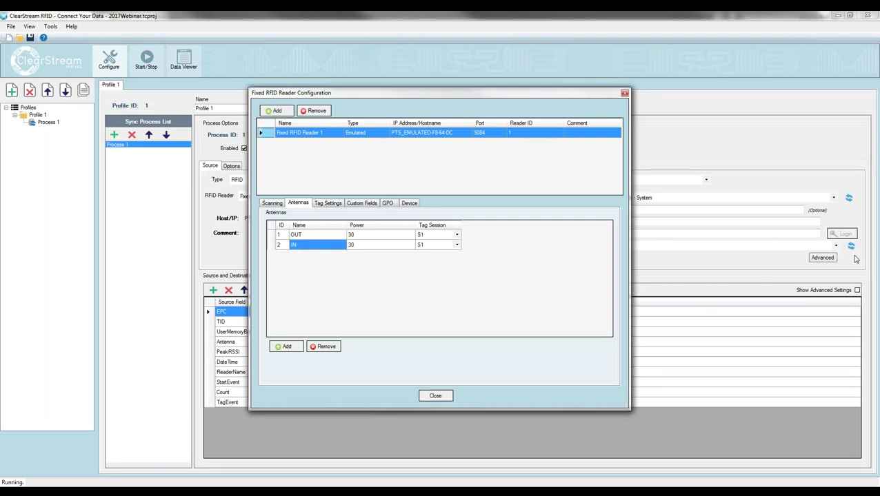
# - Turn off reporting of tags visible, tags no longer visible, and tags again only after not visible
pyautogui.click(330, 204)
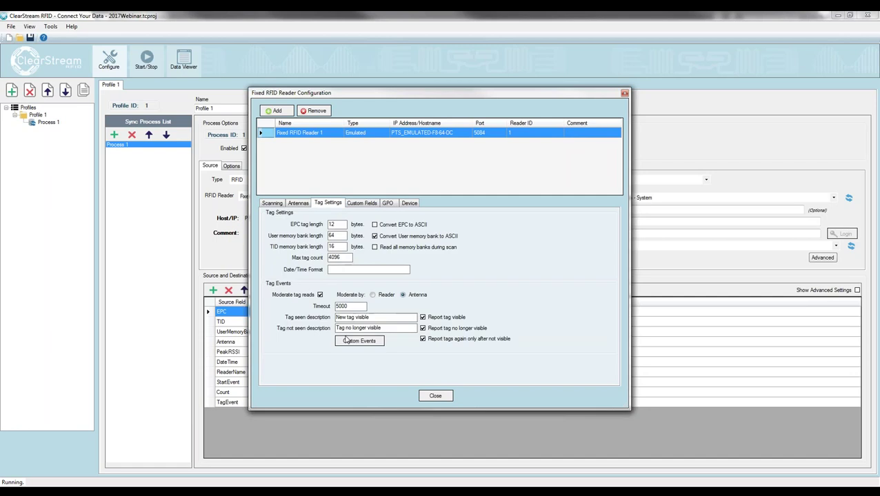
pyautogui.click(423, 318)
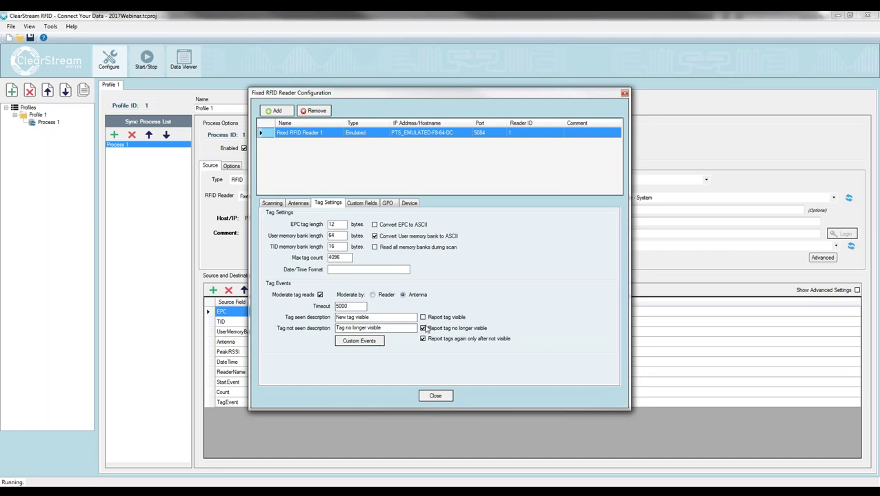
pyautogui.click(424, 329)
pyautogui.click(423, 339)
pyautogui.click(359, 341)
pyautogui.click(402, 294)
# - Create two custom tag events named "Check In" and "Check Out"
pyautogui.click(350, 343)
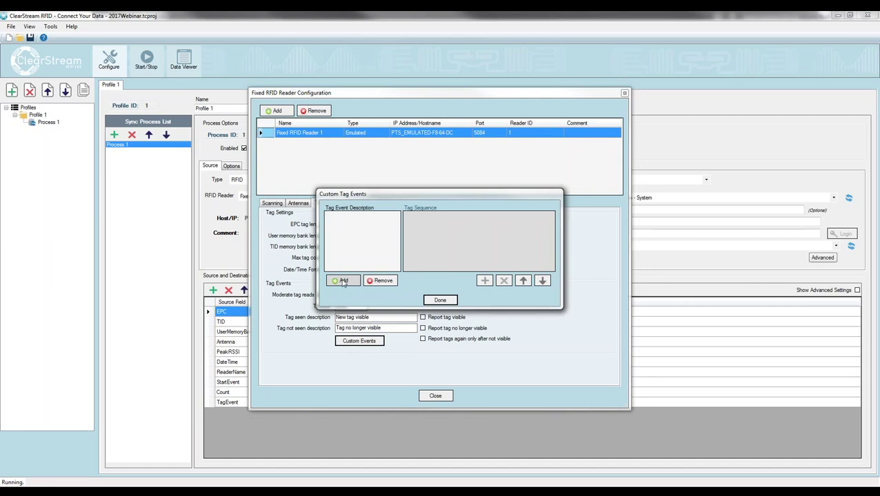
pyautogui.click(343, 281)
pyautogui.click(352, 217)
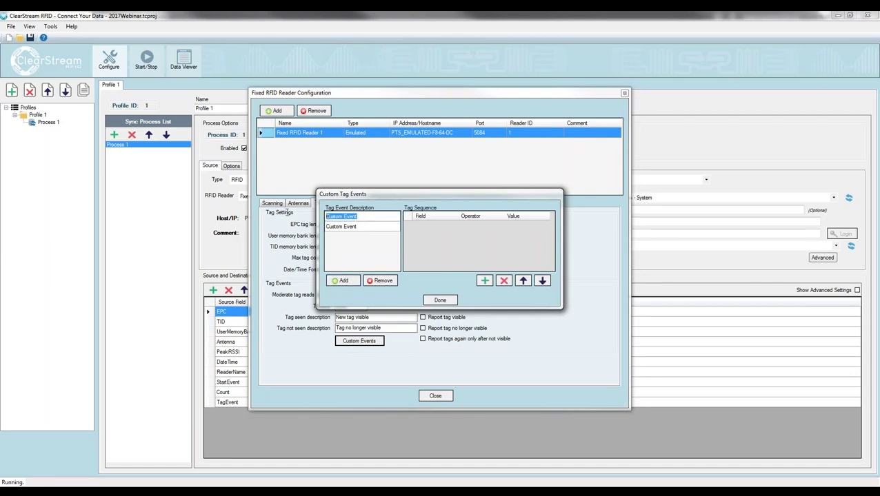
pyautogui.write('Check In')
pyautogui.click(344, 228)
pyautogui.click(353, 227)
pyautogui.write('Check')
pyautogui.click(350, 218)
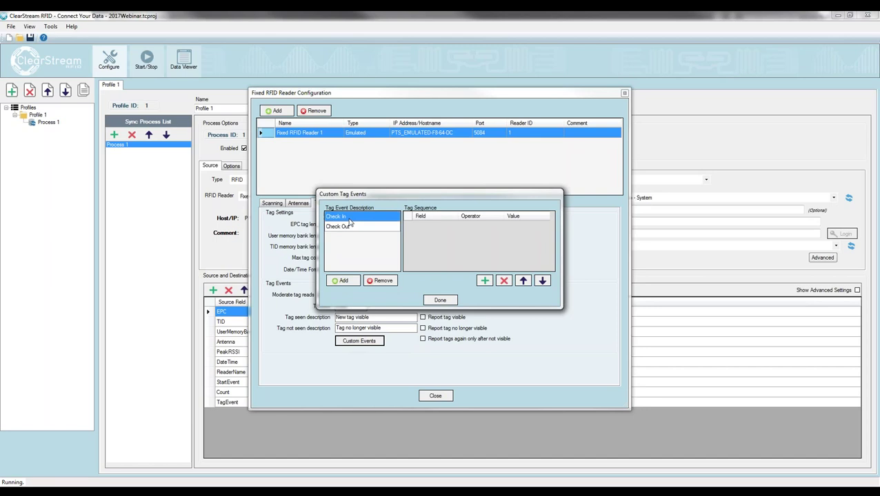
# - Add two antenna conditions to the Check In event's tag sequence and set the first to Equals OUT
pyautogui.click(484, 280)
pyautogui.click(484, 280)
pyautogui.click(498, 227)
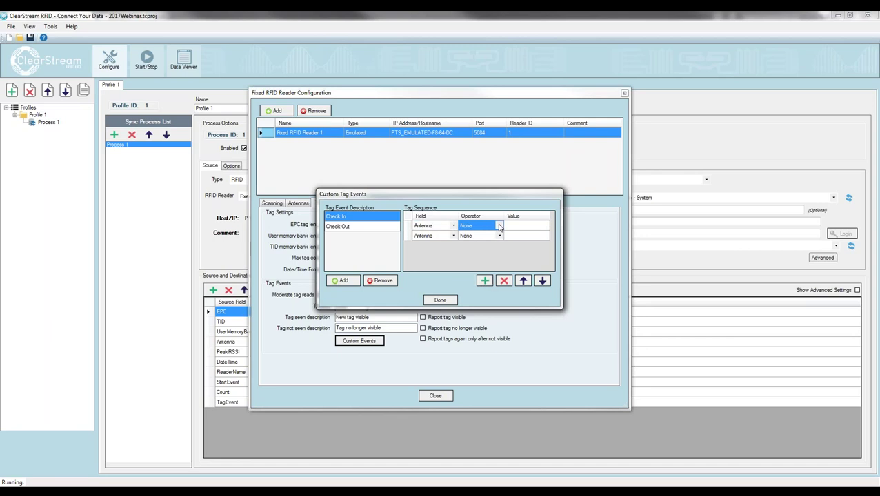
pyautogui.click(499, 226)
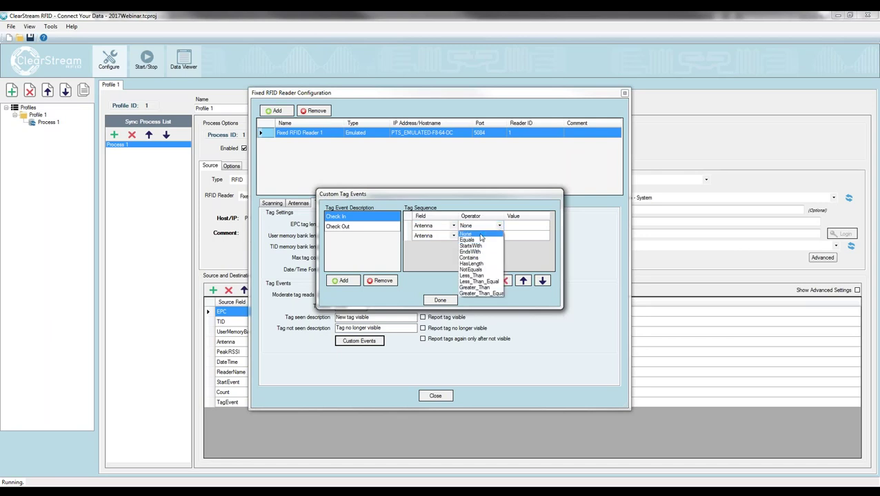
pyautogui.click(474, 240)
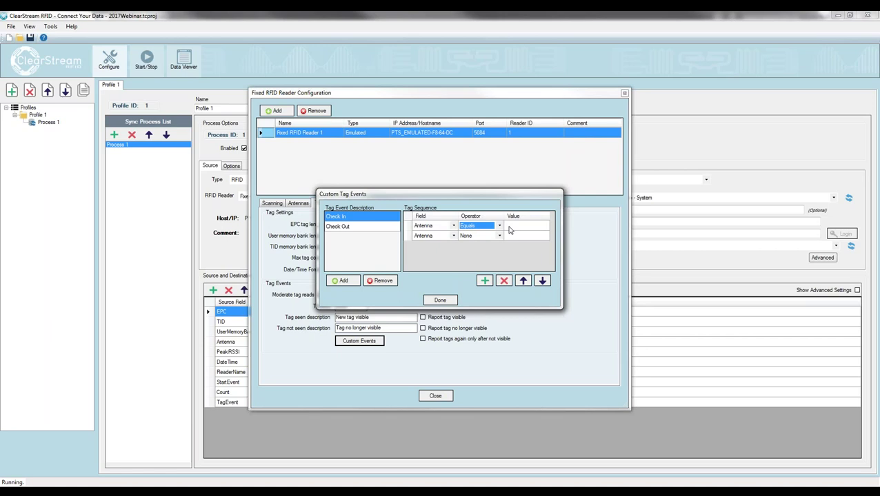
pyautogui.click(510, 227)
pyautogui.click(511, 226)
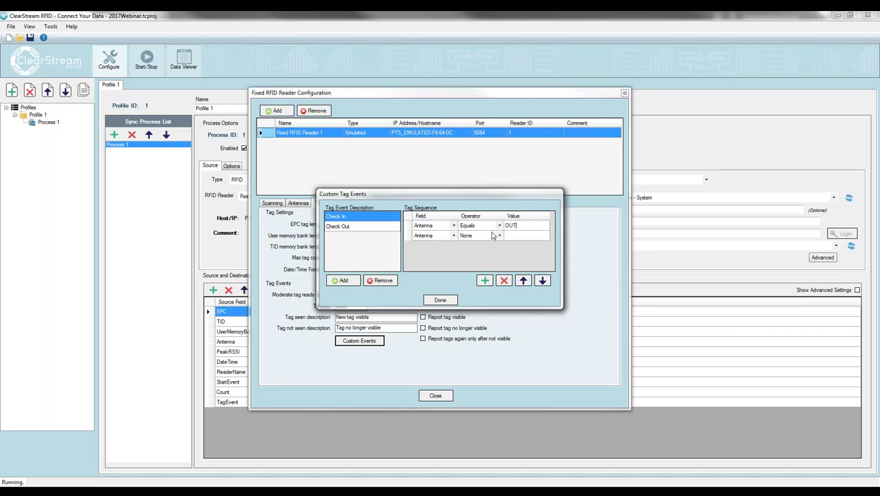
# - Set the second antenna condition of the Check In event to Equals IN
pyautogui.click(529, 238)
pyautogui.click(528, 237)
pyautogui.click(499, 236)
pyautogui.click(499, 235)
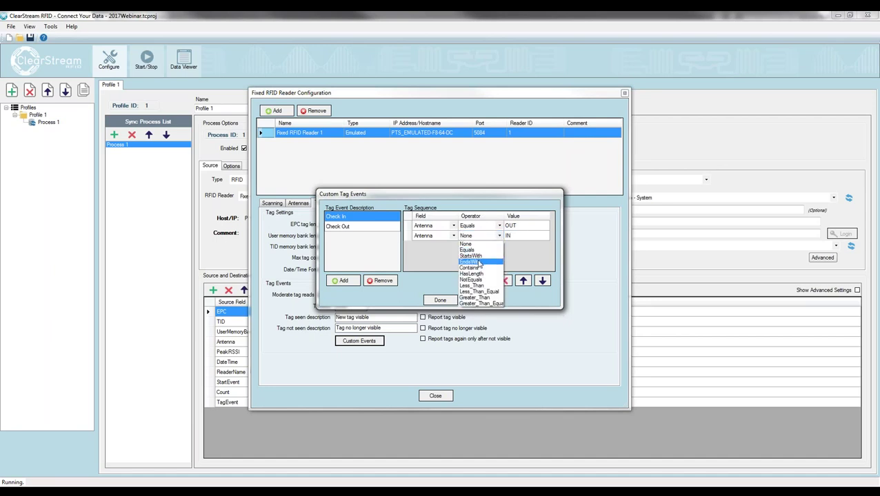
pyautogui.click(467, 244)
# - Add two antenna conditions to the Check Out event's tag sequence, both with the operator Equals
pyautogui.click(374, 229)
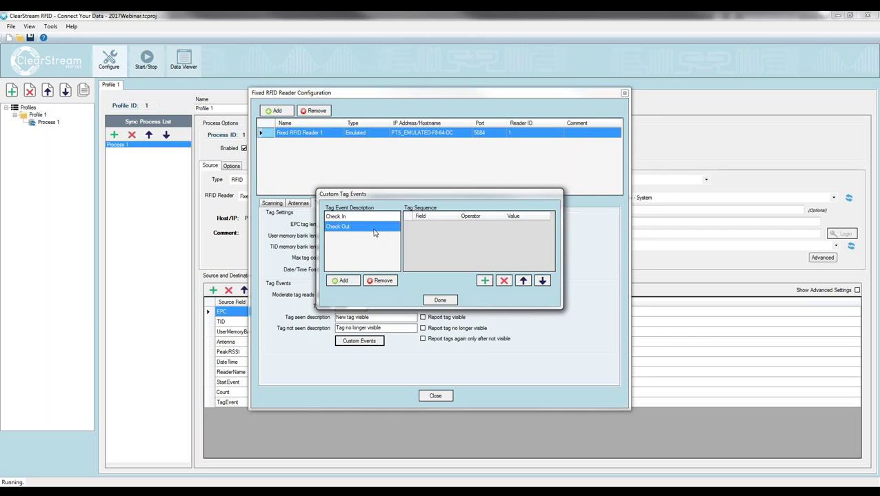
pyautogui.click(484, 281)
pyautogui.click(484, 280)
pyautogui.click(476, 226)
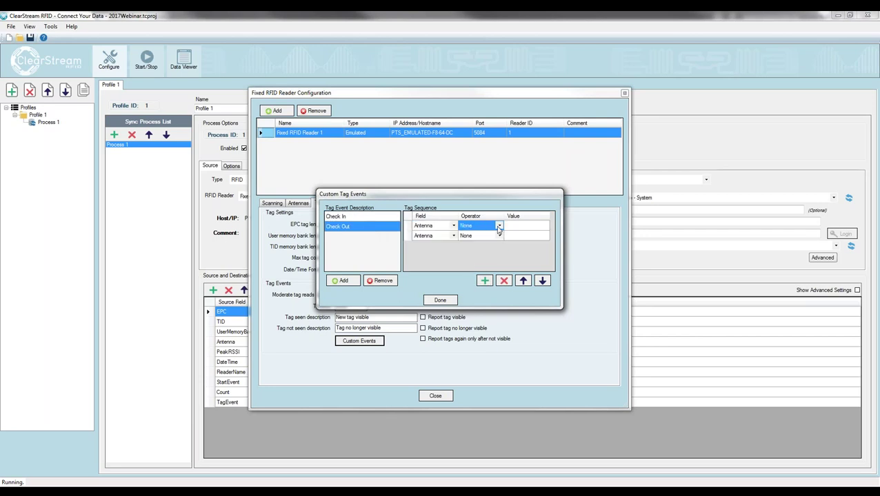
pyautogui.click(498, 227)
pyautogui.click(472, 238)
pyautogui.click(482, 235)
pyautogui.click(498, 236)
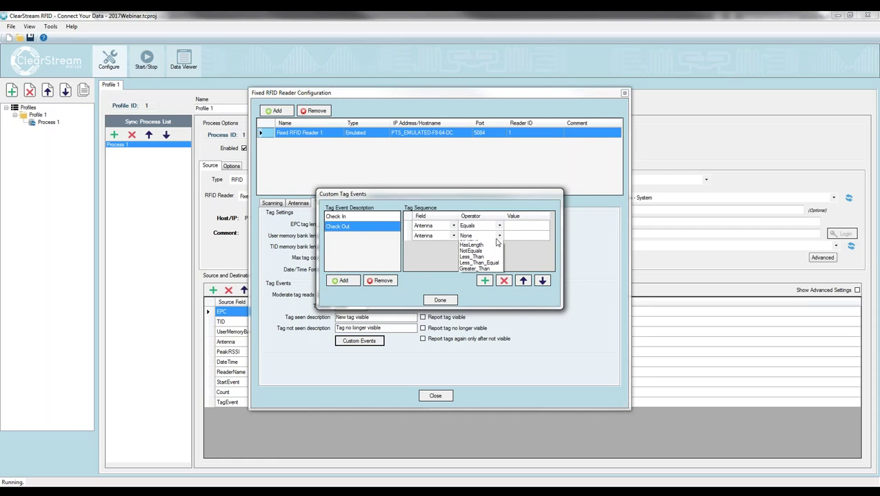
pyautogui.click(472, 250)
# - Set the Check Out event's first antenna value to IN and its second to OUT
pyautogui.click(519, 226)
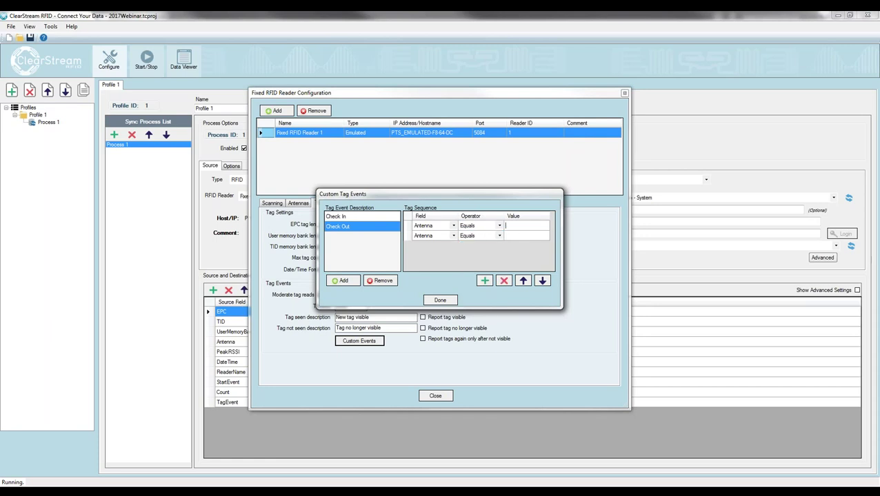
pyautogui.write('IN')
pyautogui.click(526, 235)
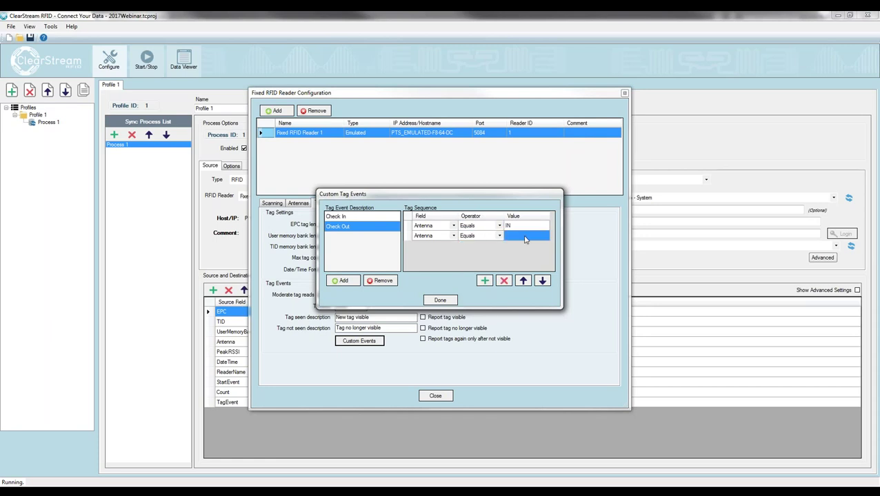
pyautogui.write('OUT')
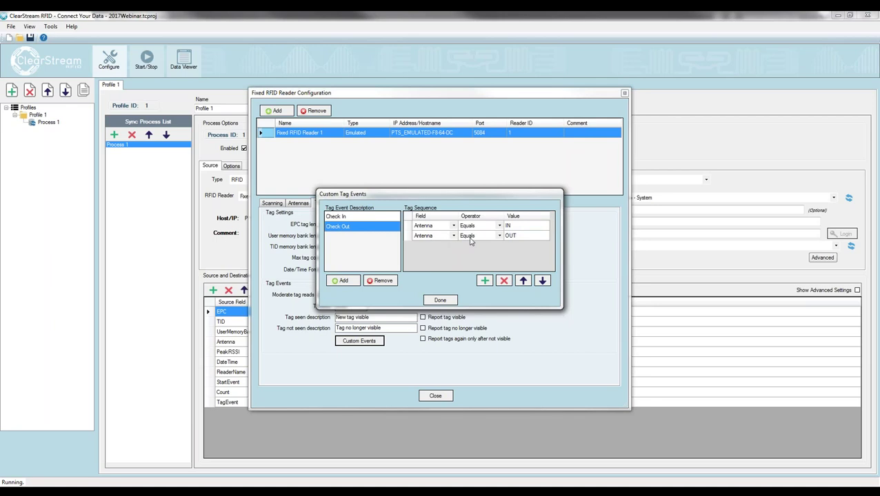
# - Compare the Check In and Check Out tag sequences with the antenna names, and close the reader configuration
pyautogui.click(335, 218)
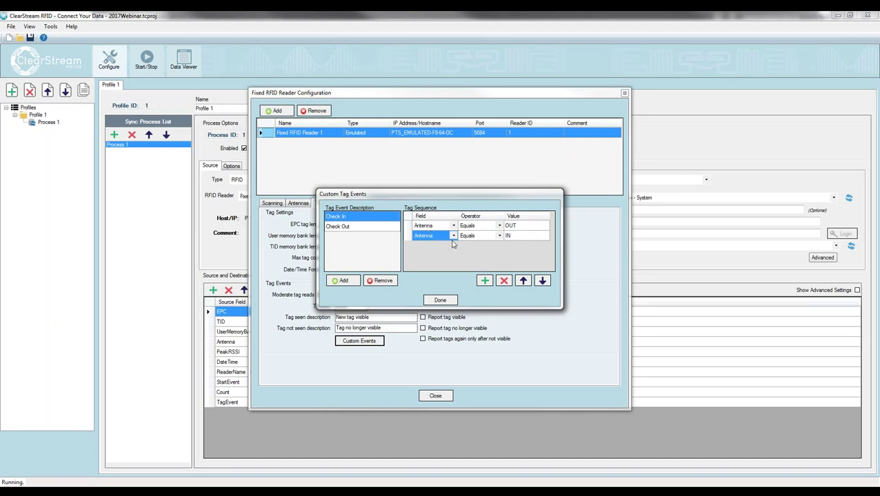
pyautogui.click(439, 300)
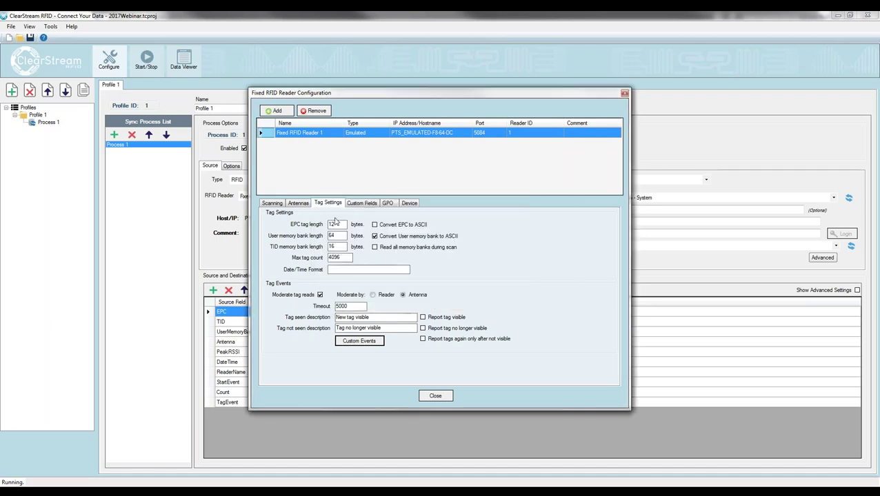
pyautogui.click(298, 203)
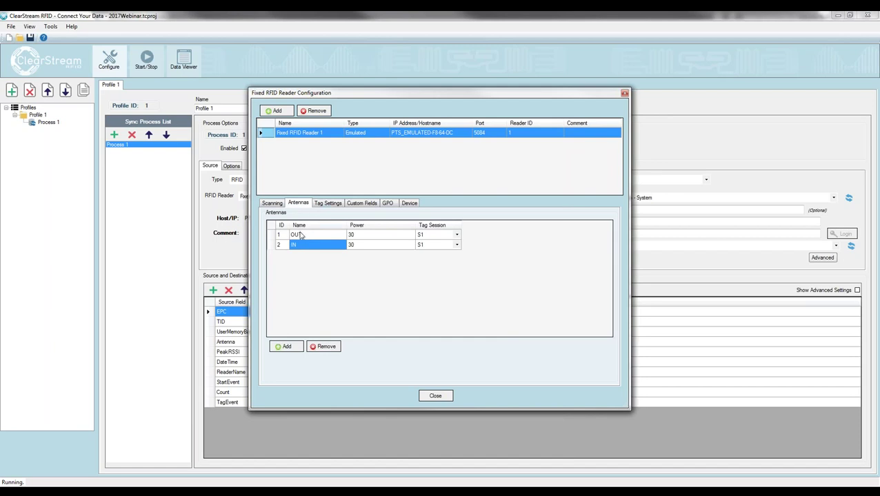
pyautogui.click(340, 204)
pyautogui.click(359, 342)
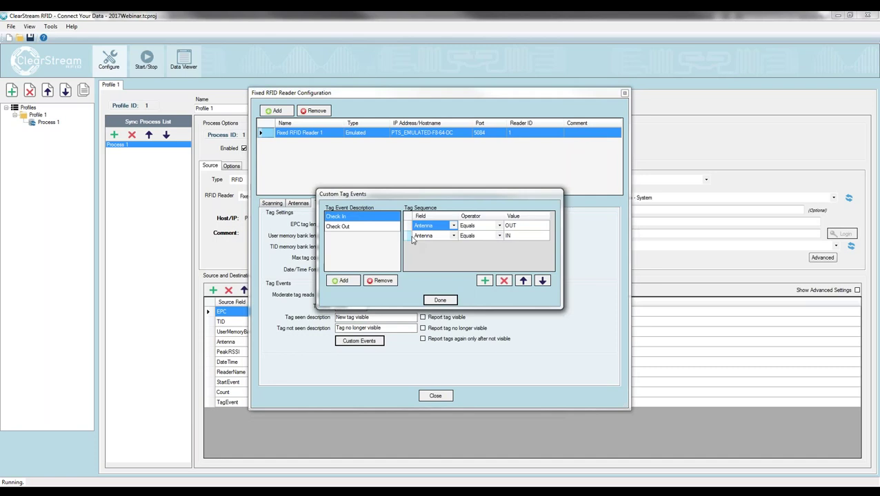
pyautogui.click(335, 227)
pyautogui.click(351, 218)
pyautogui.click(343, 227)
pyautogui.click(346, 218)
pyautogui.click(350, 222)
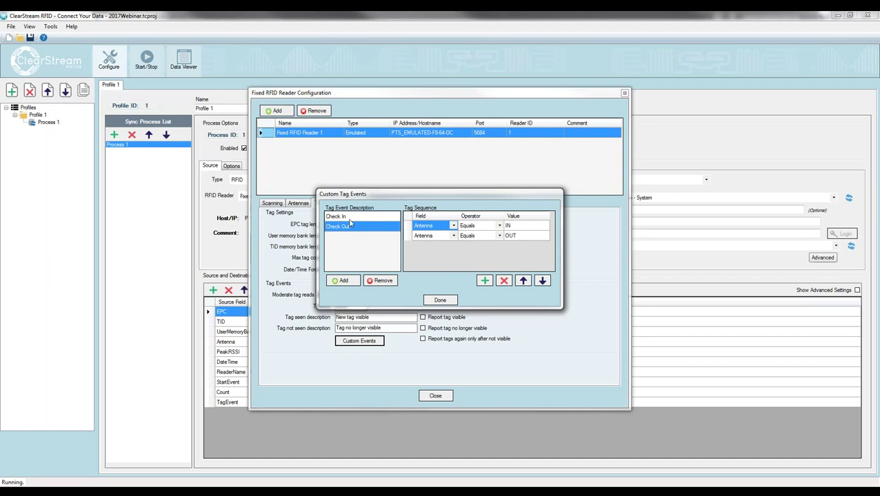
pyautogui.click(350, 218)
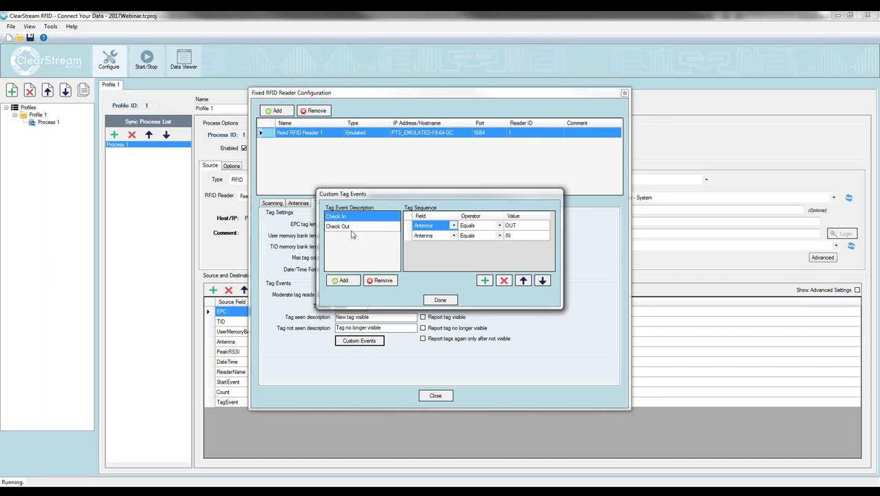
pyautogui.click(440, 301)
pyautogui.click(440, 396)
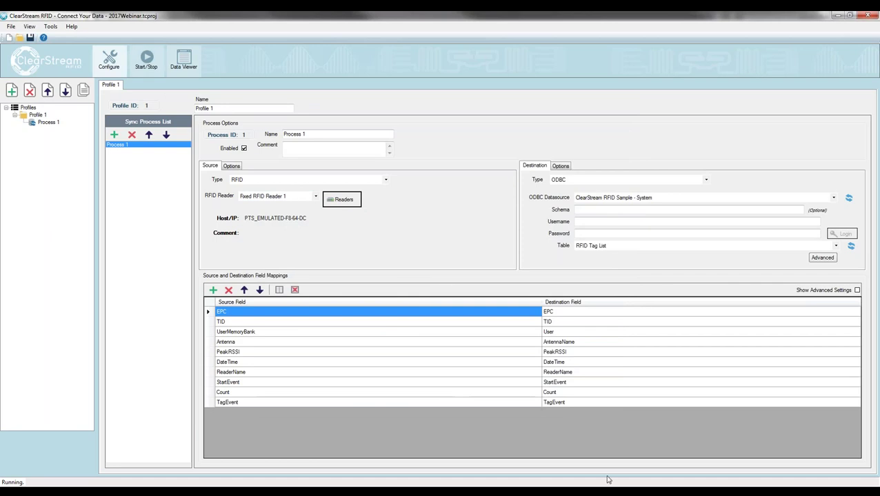
# - Switch to Access and arrange the RFID Tag List table and the Virtual Site Survey window side by side
pyautogui.hotkey('alt', 'Tab')
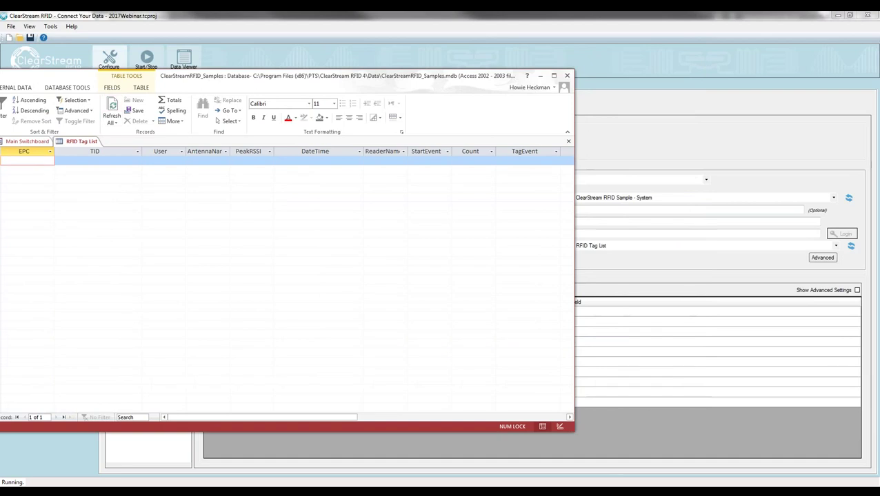
pyautogui.moveTo(875, 69); pyautogui.dragTo(771, 74)
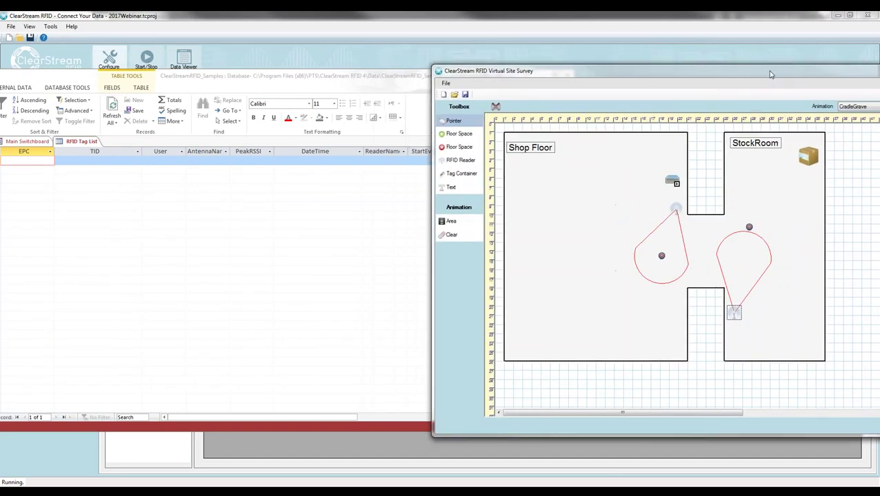
pyautogui.moveTo(357, 81); pyautogui.dragTo(385, 74)
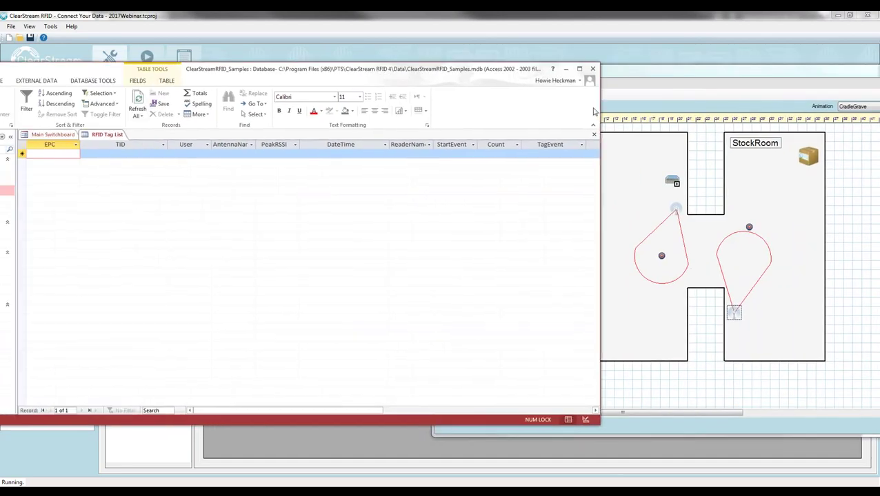
# - Narrow the Access window and reposition it and the Virtual Site Survey window so the tag table and both rooms are visible
pyautogui.moveTo(596, 107); pyautogui.dragTo(424, 100)
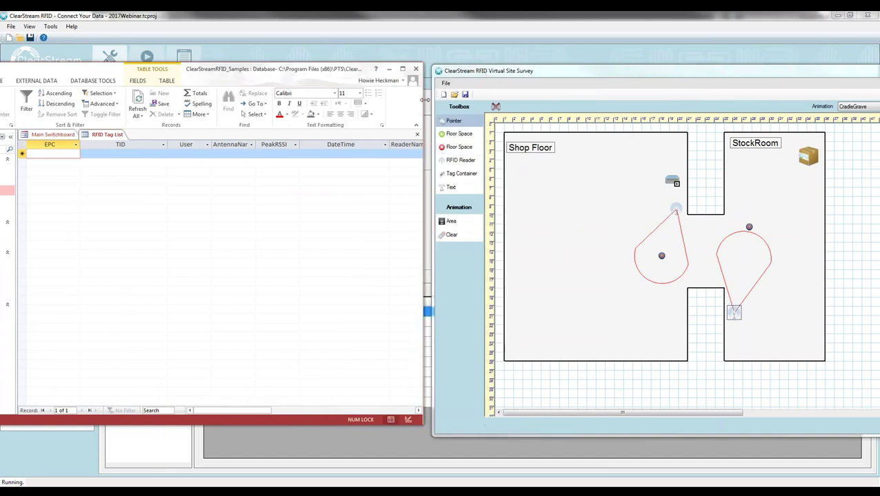
pyautogui.moveTo(326, 73); pyautogui.dragTo(332, 73)
pyautogui.click(586, 76)
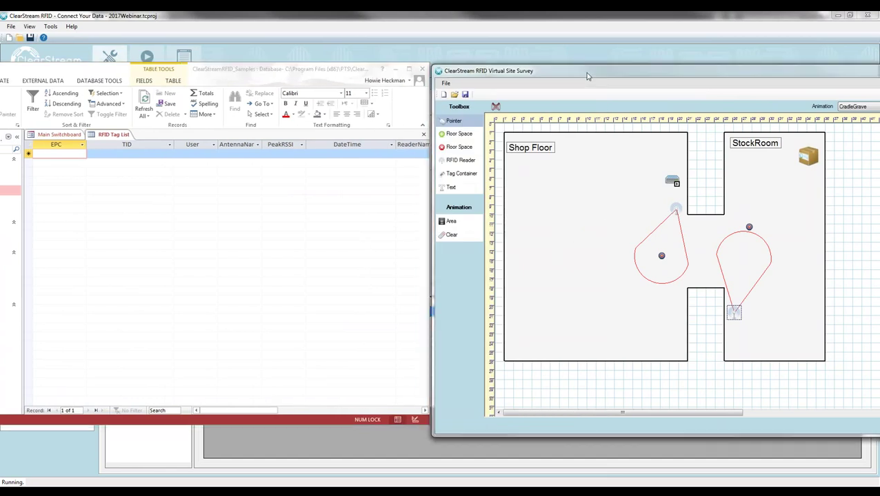
pyautogui.moveTo(586, 76); pyautogui.dragTo(540, 70)
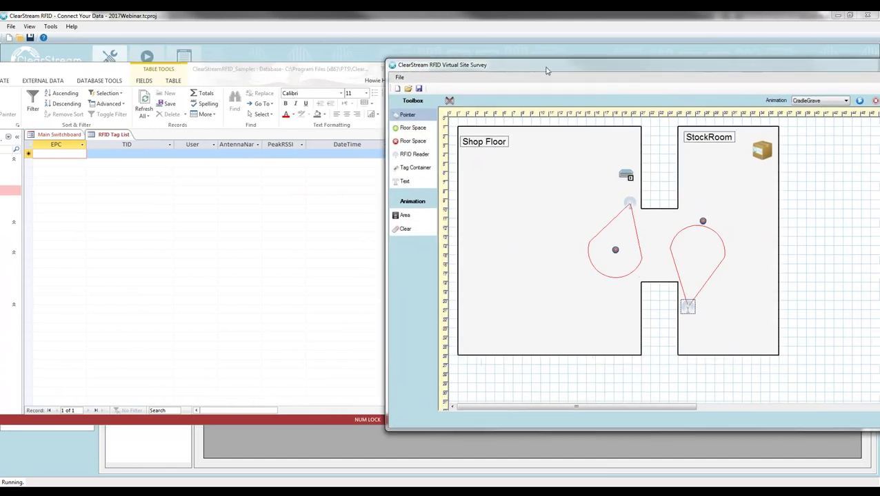
# - Start Fixed RFID Reader 1 in the main ClearStream RFID window and return to the Virtual Site Survey
pyautogui.click(425, 14)
pyautogui.click(146, 61)
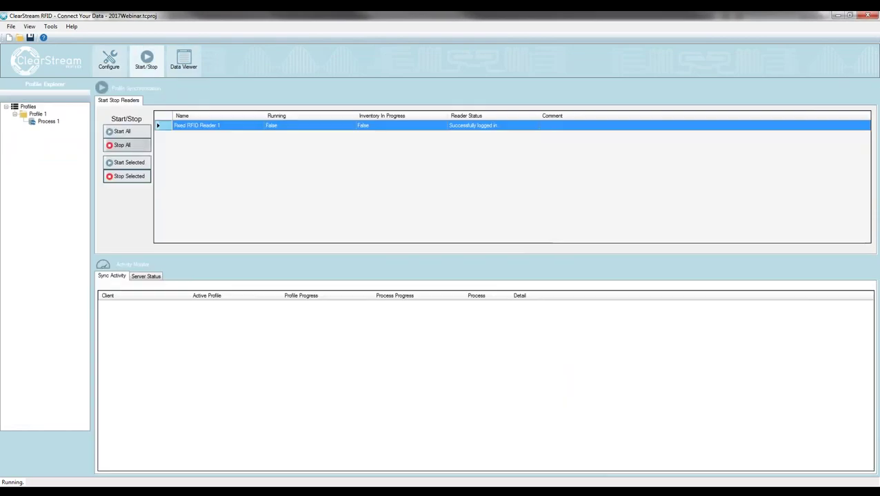
pyautogui.click(138, 163)
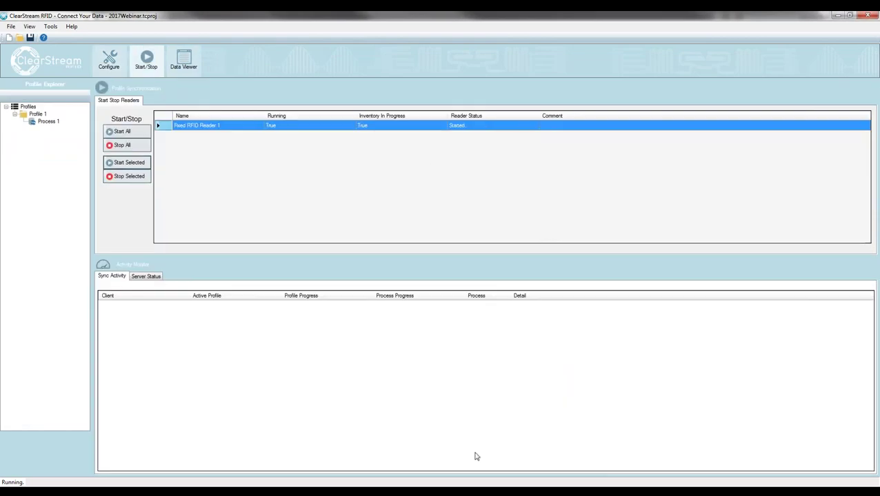
pyautogui.moveTo(577, 468)
pyautogui.click(578, 441)
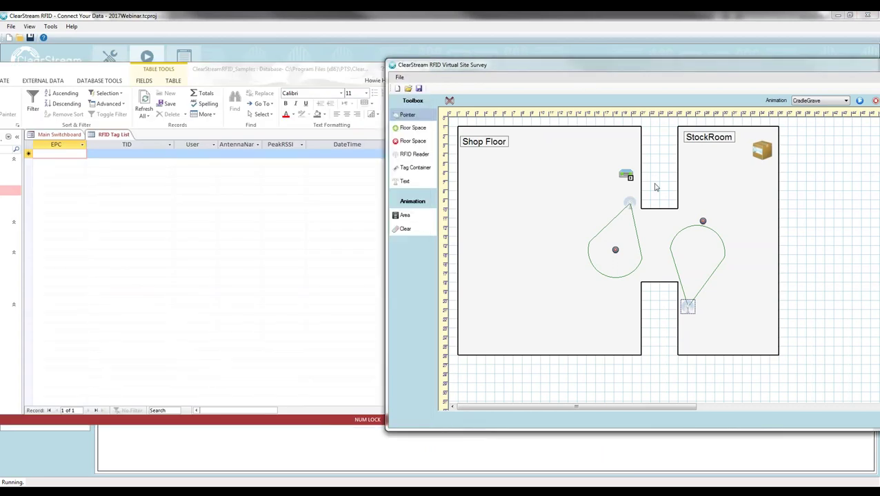
# - Move the tagged box a short way within the StockRoom, outside the antenna fields, and refresh the RFID Tag List table in Access
pyautogui.moveTo(760, 151); pyautogui.dragTo(752, 174)
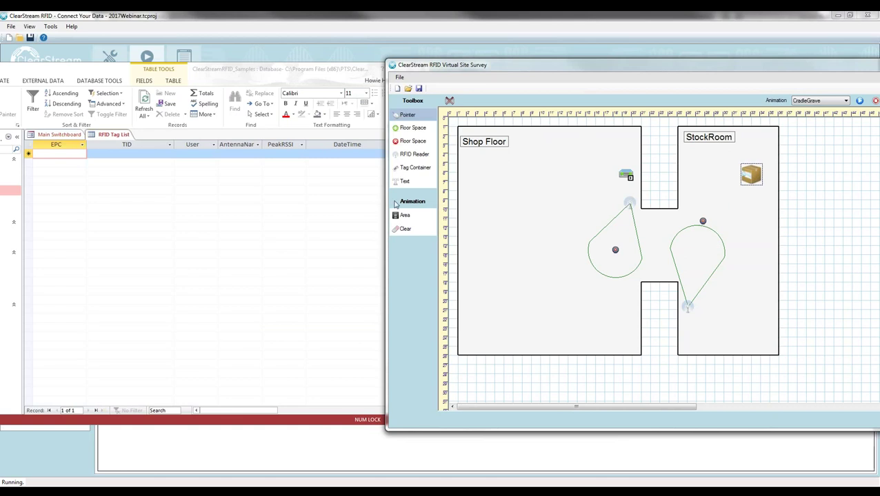
pyautogui.click(143, 111)
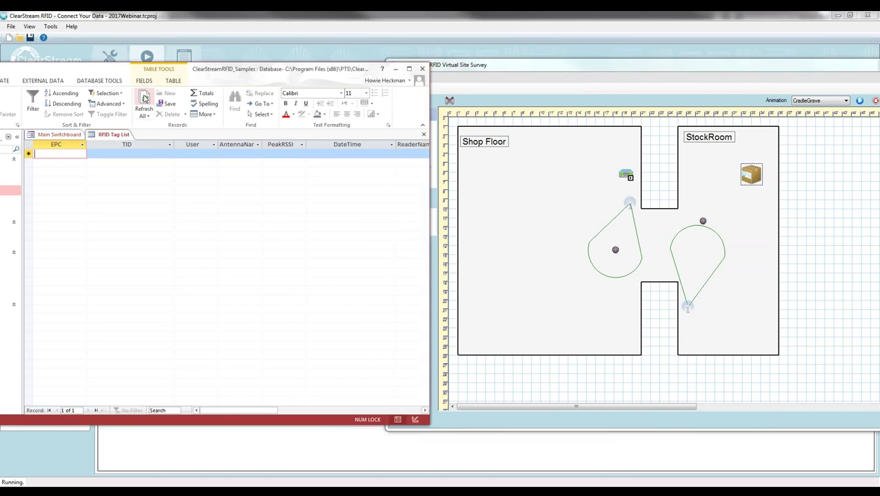
pyautogui.click(143, 101)
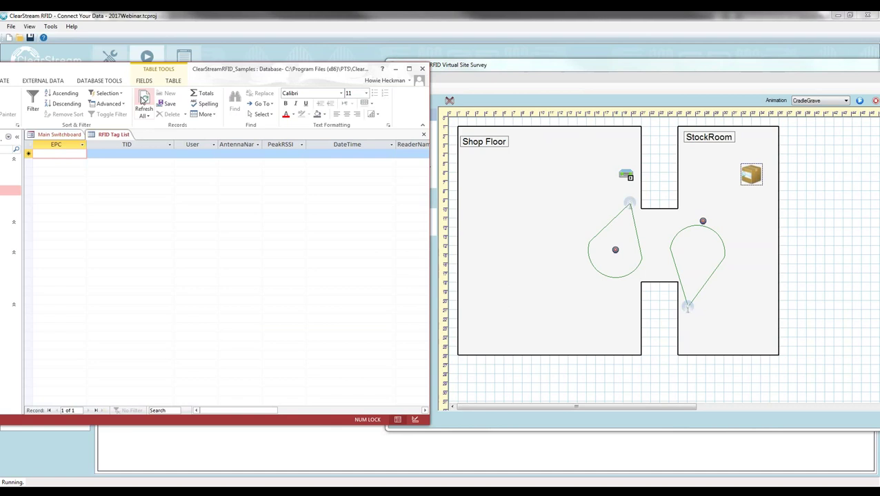